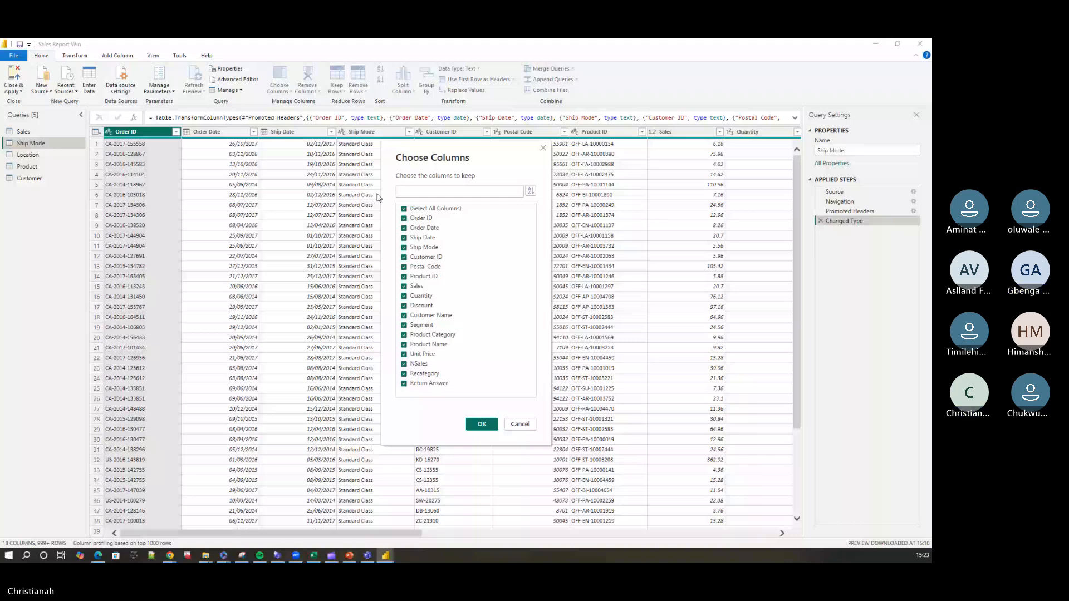
Keep only the Ship Mode column in the Ship Mode query and remove its duplicate values.
{"action": "left_click", "coordinate": [404, 209]}
{"action": "left_click", "coordinate": [403, 238]}
{"action": "left_click", "coordinate": [404, 248]}
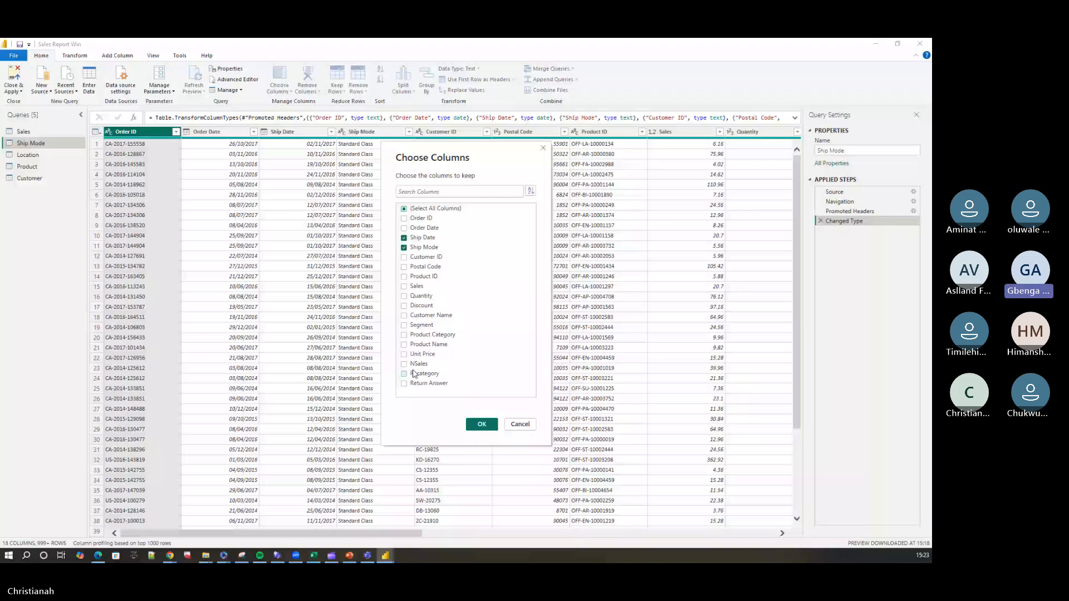
{"action": "left_click", "coordinate": [411, 238]}
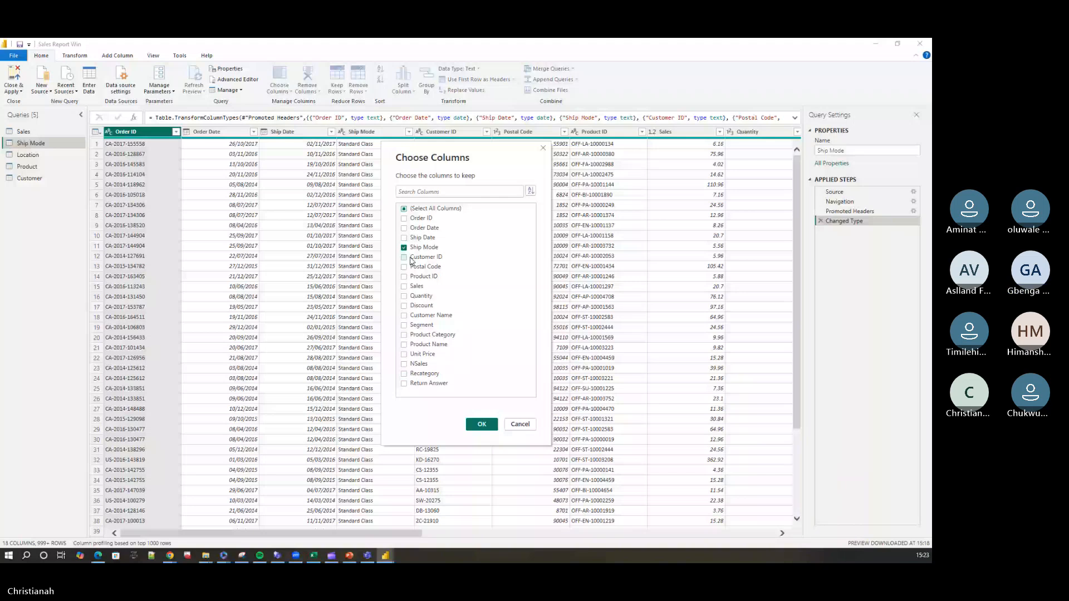
{"action": "key", "text": "Return"}
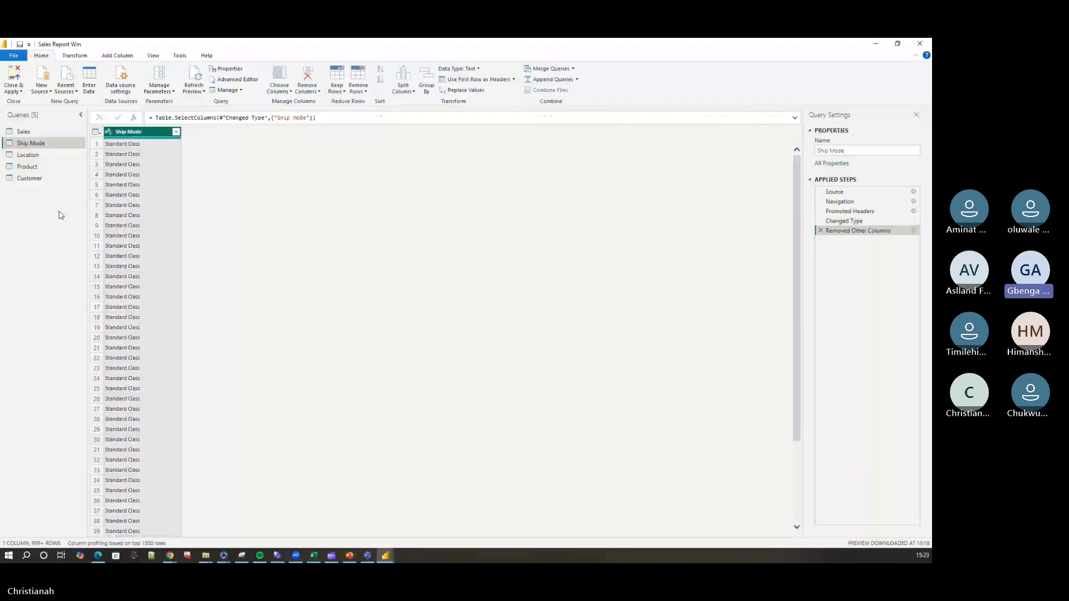
{"action": "right_click", "coordinate": [139, 132]}
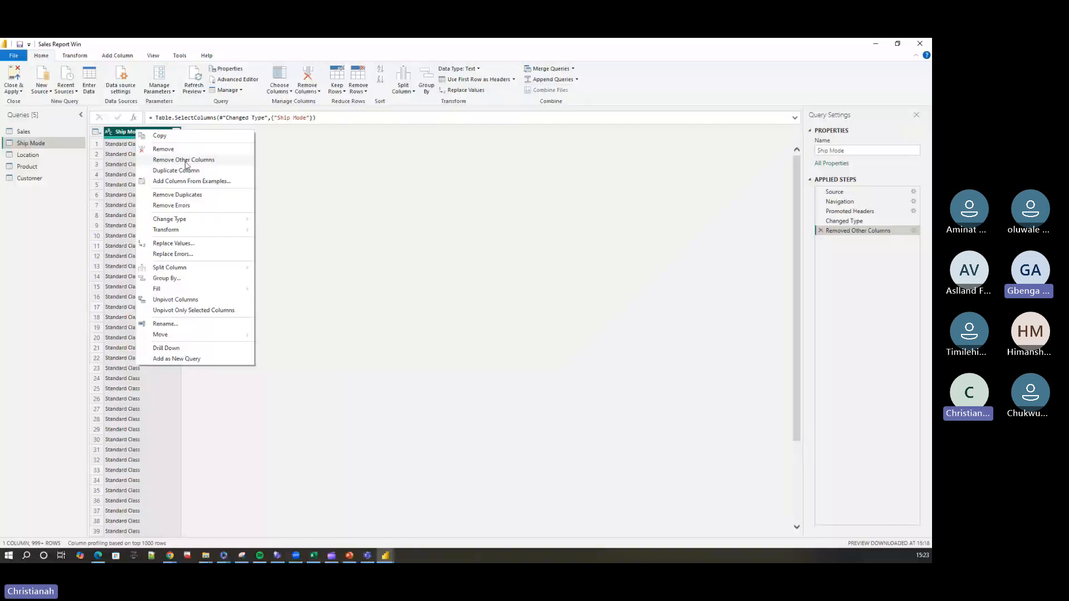
{"action": "left_click", "coordinate": [181, 195]}
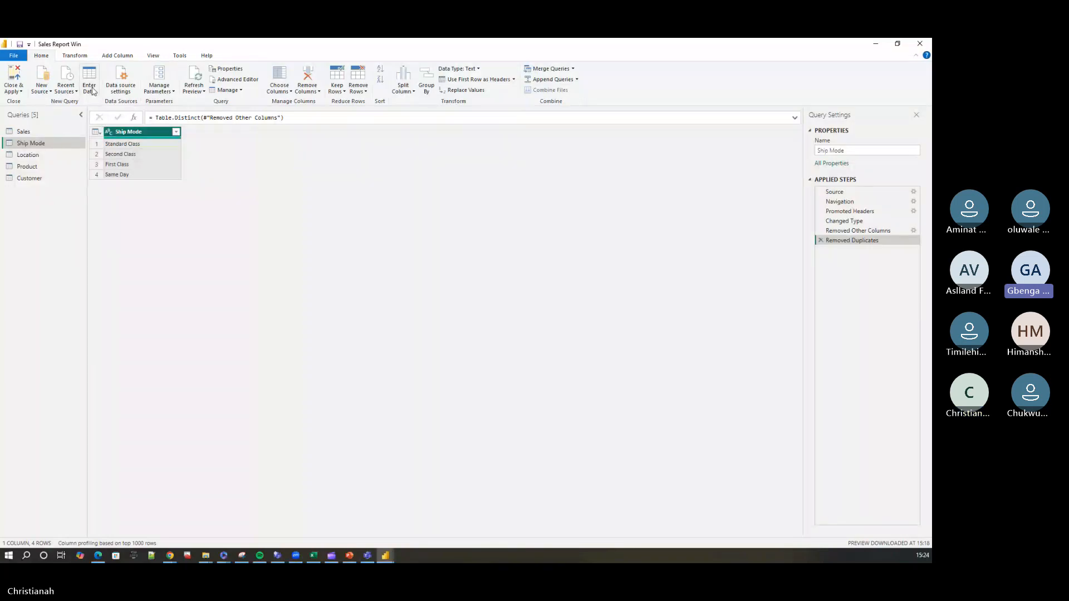
{"action": "left_click", "coordinate": [77, 56]}
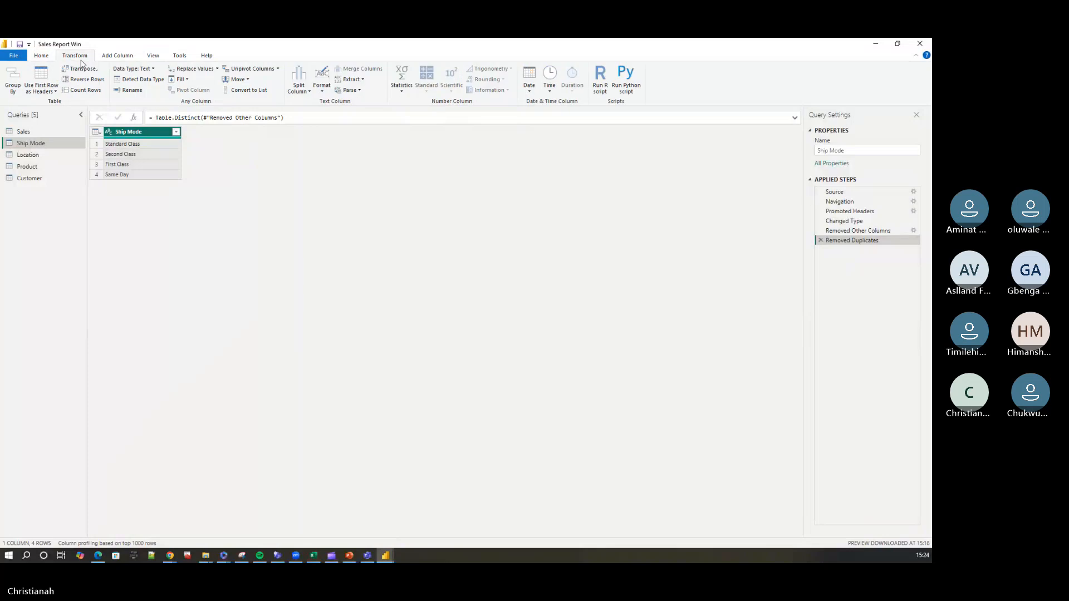
{"action": "left_click", "coordinate": [110, 57]}
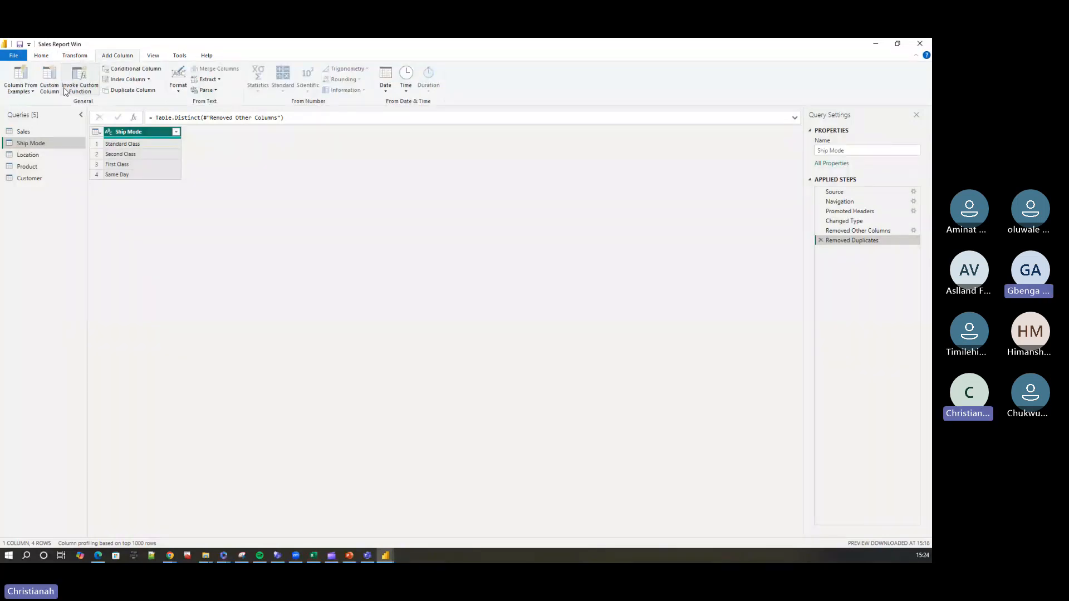
{"action": "left_click", "coordinate": [131, 83]}
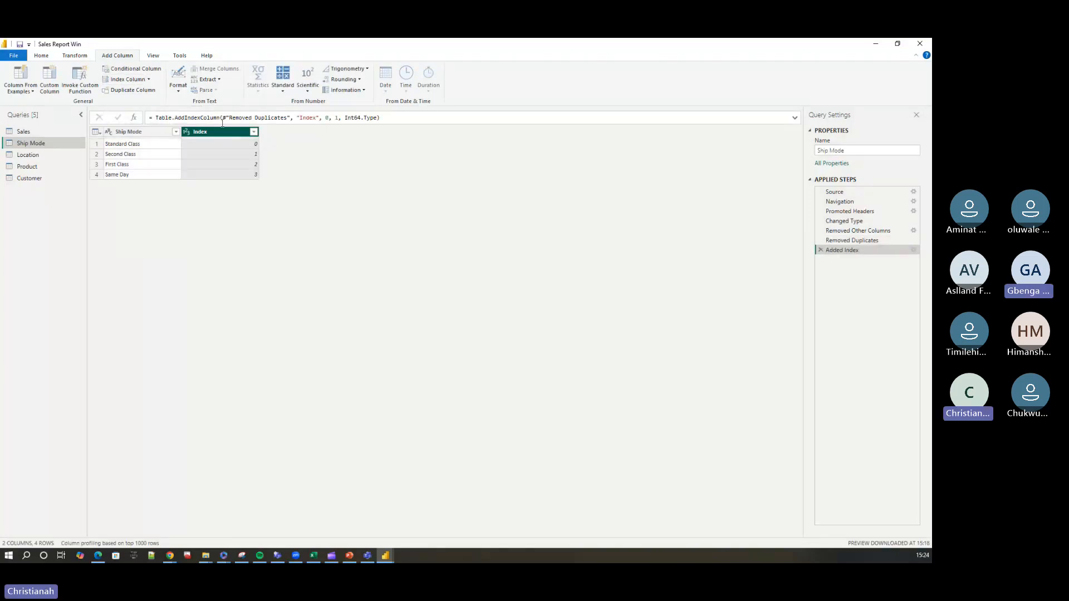
{"action": "left_click", "coordinate": [821, 250]}
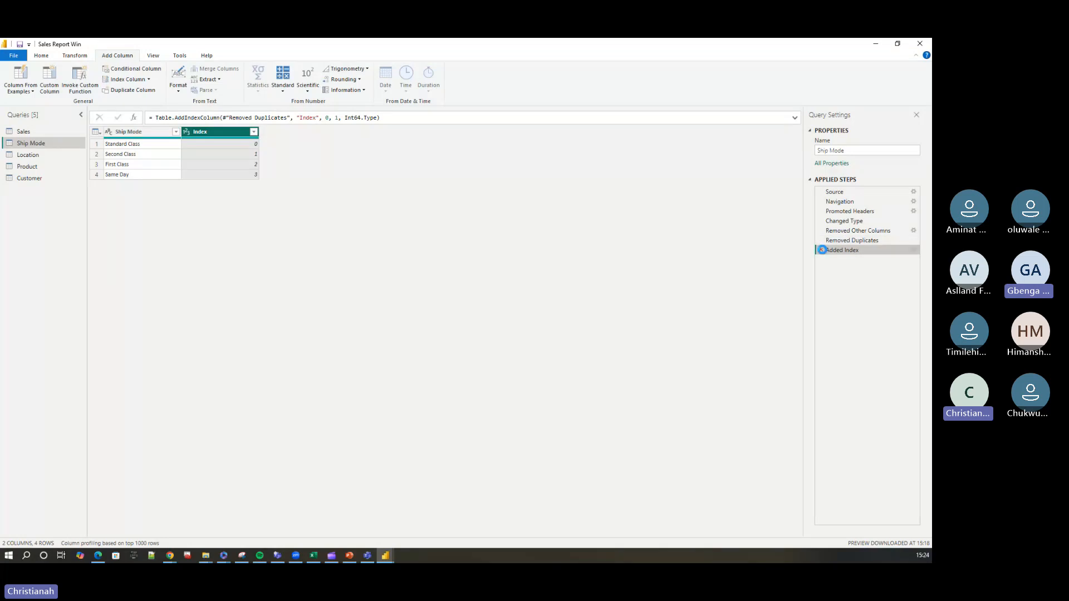
Add a custom index column to the Ship Mode query with starting index 101 and increment 10.
{"action": "left_click", "coordinate": [149, 79]}
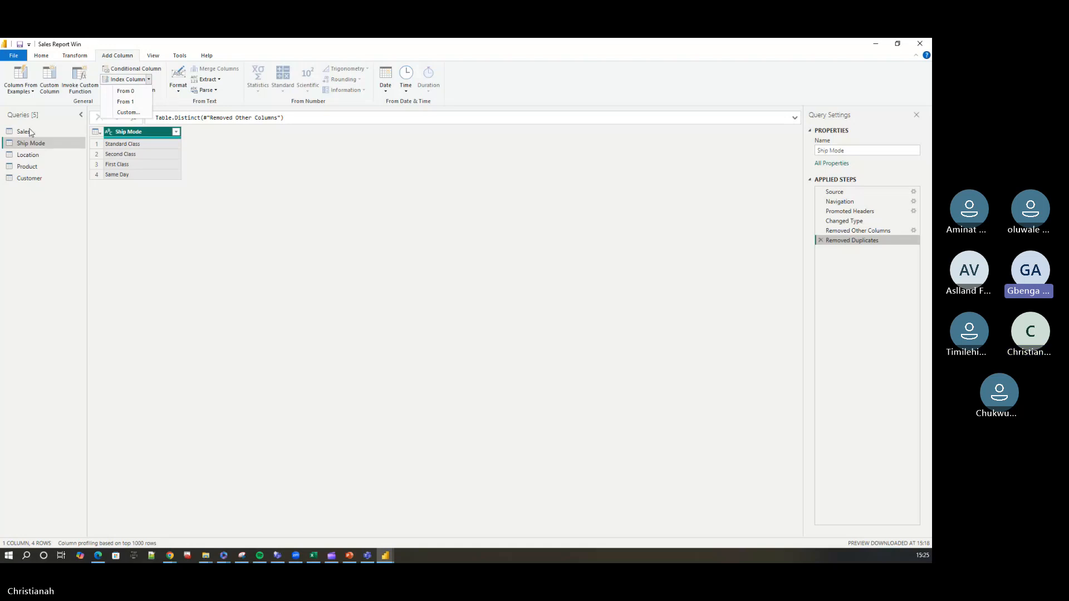
{"action": "left_click", "coordinate": [128, 113]}
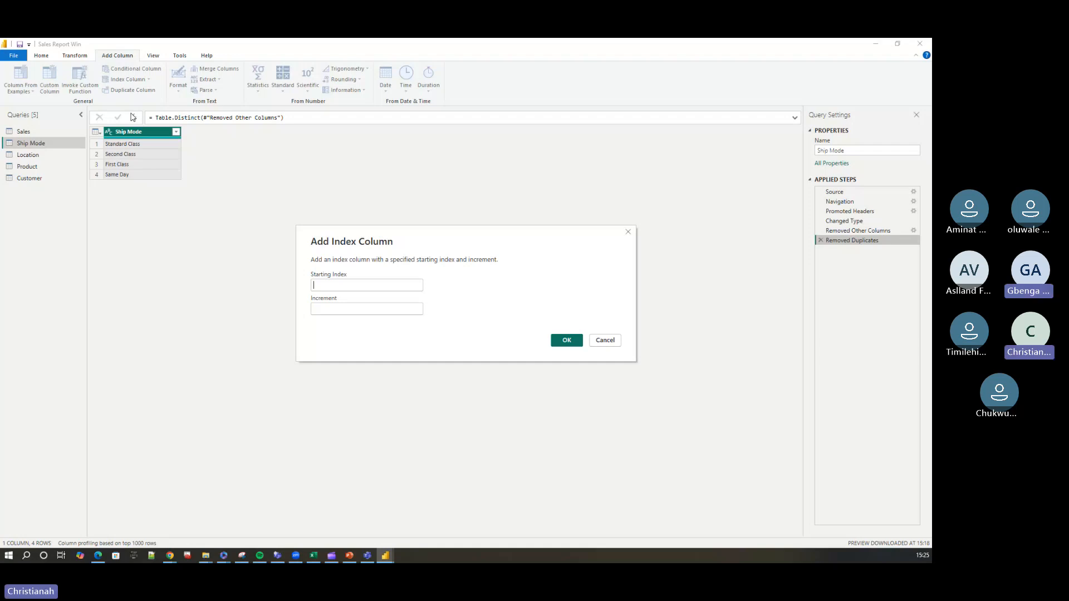
{"action": "type", "text": "101"}
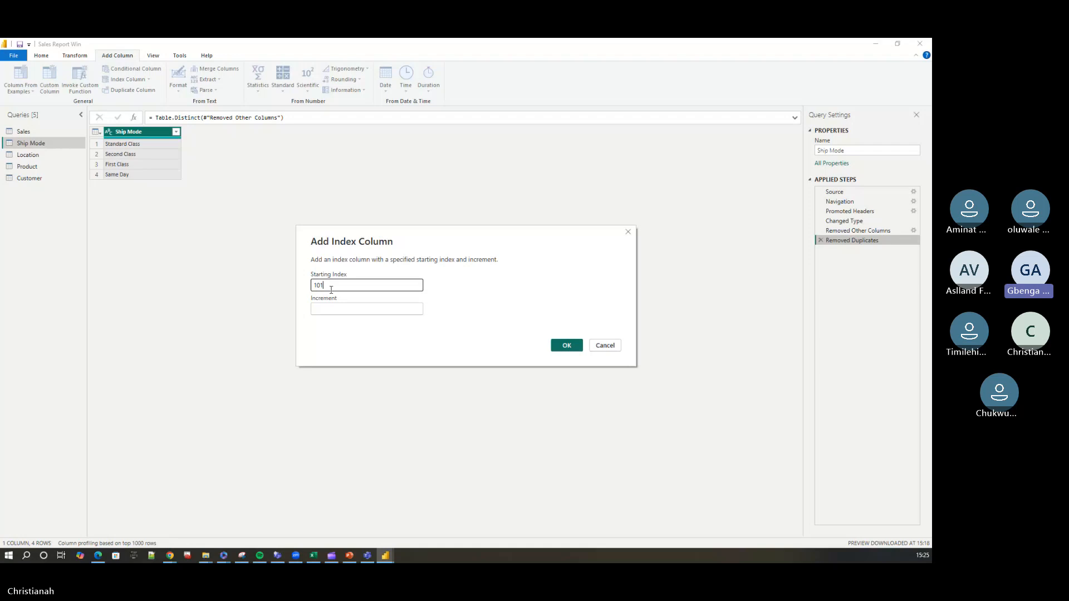
{"action": "left_click", "coordinate": [336, 309]}
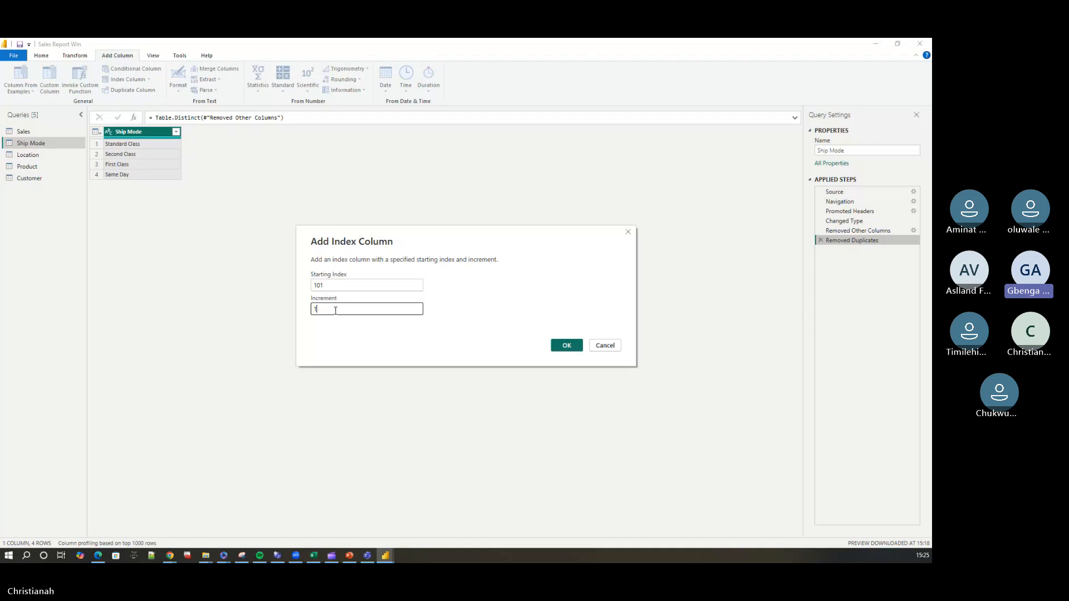
{"action": "type", "text": "10"}
{"action": "left_click", "coordinate": [567, 345]}
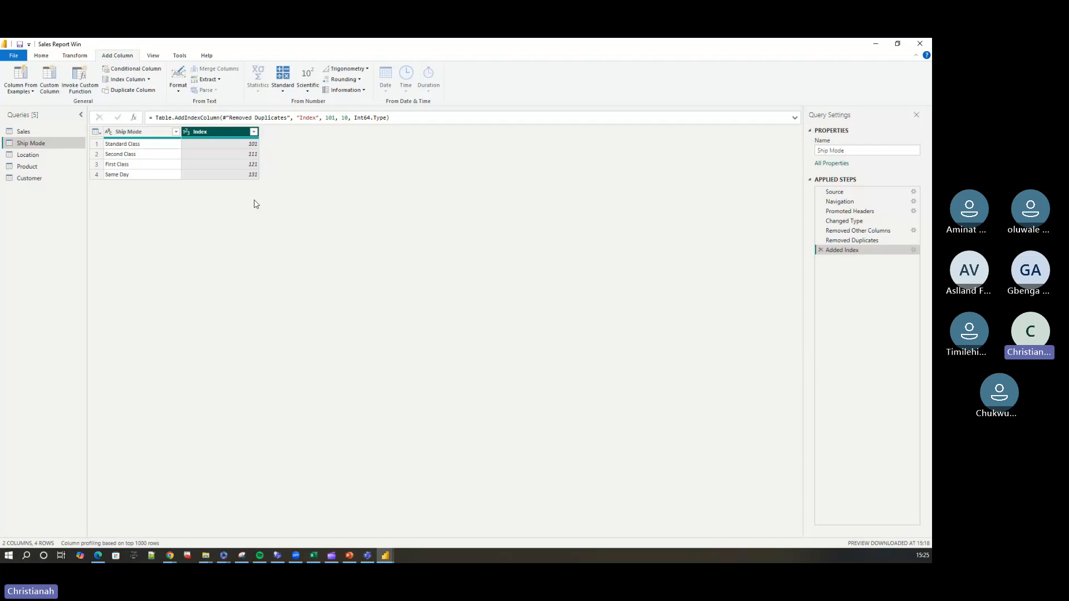
Rename the index column to Ship Mode ID and move it in front of the Ship Mode column.
{"action": "double_click", "coordinate": [218, 133]}
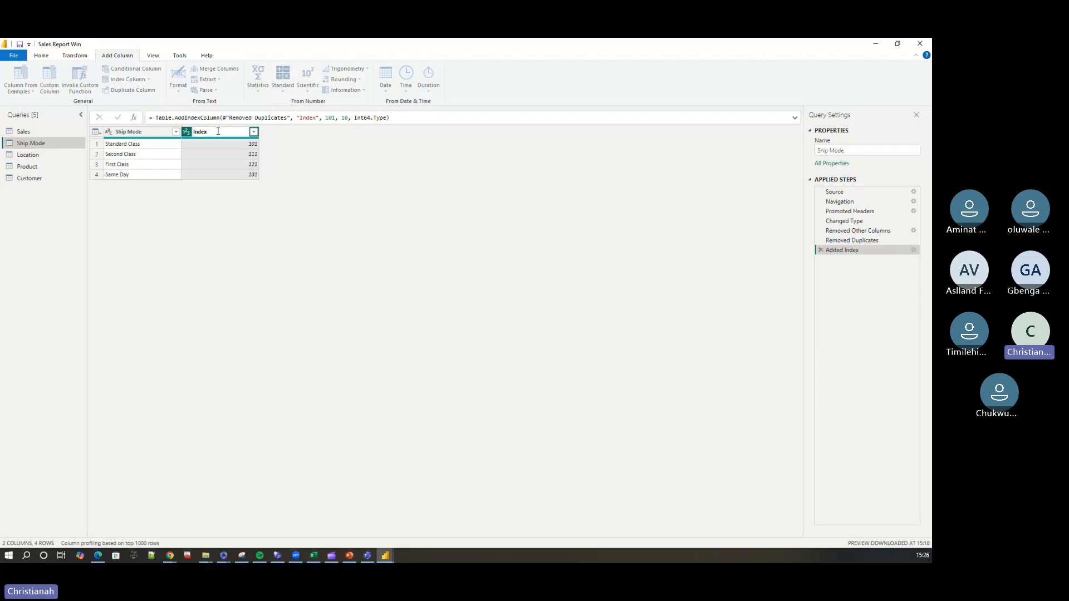
{"action": "key", "text": "ctrl+a"}
{"action": "key", "text": "BackSpace"}
{"action": "type", "text": "S"}
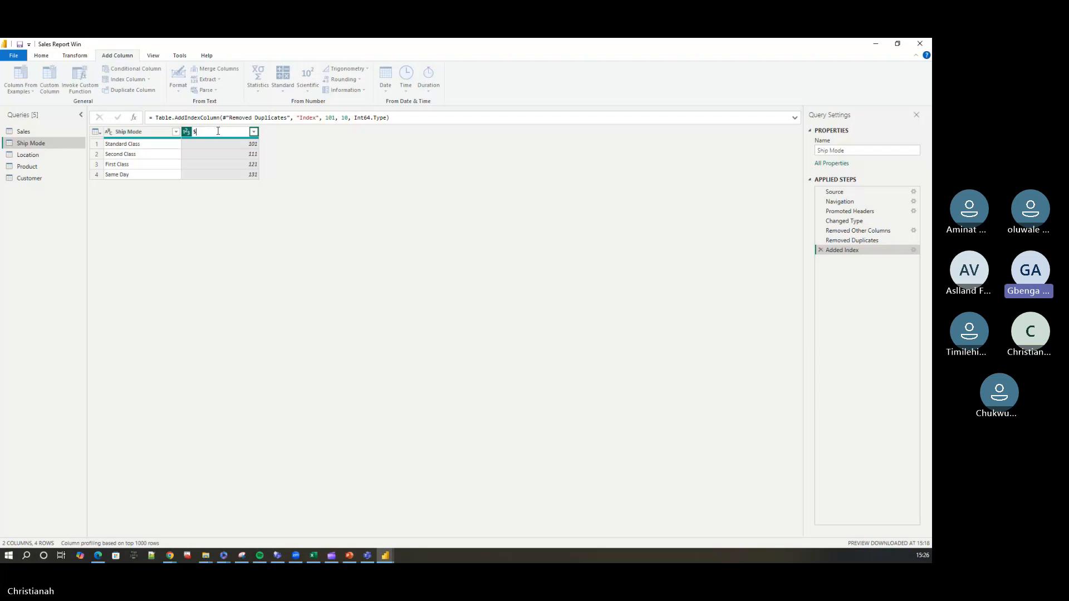
{"action": "type", "text": "hip mode ID"}
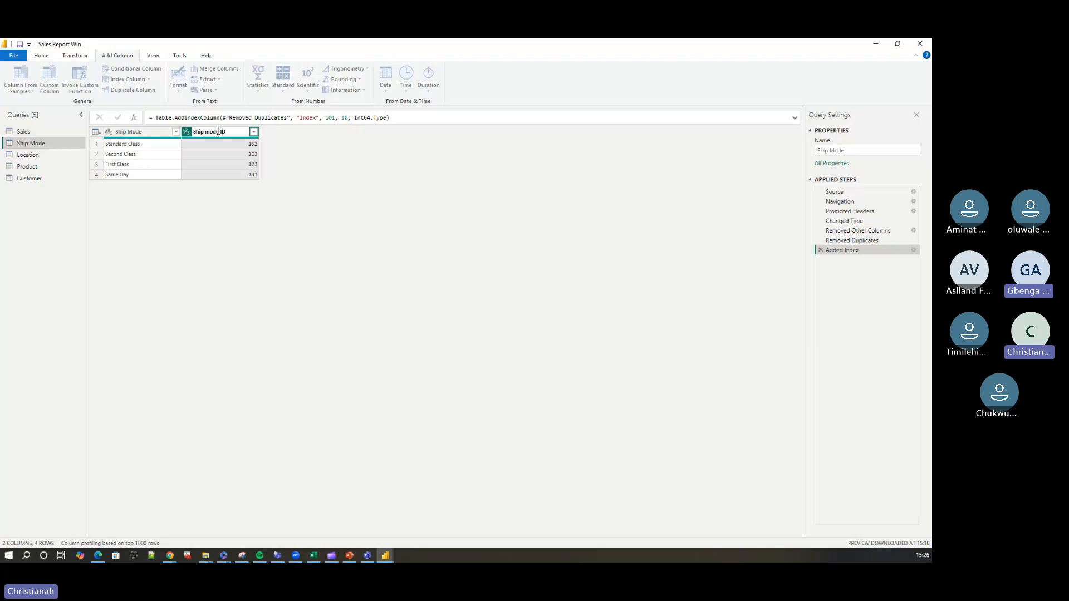
{"action": "left_click", "coordinate": [209, 132]}
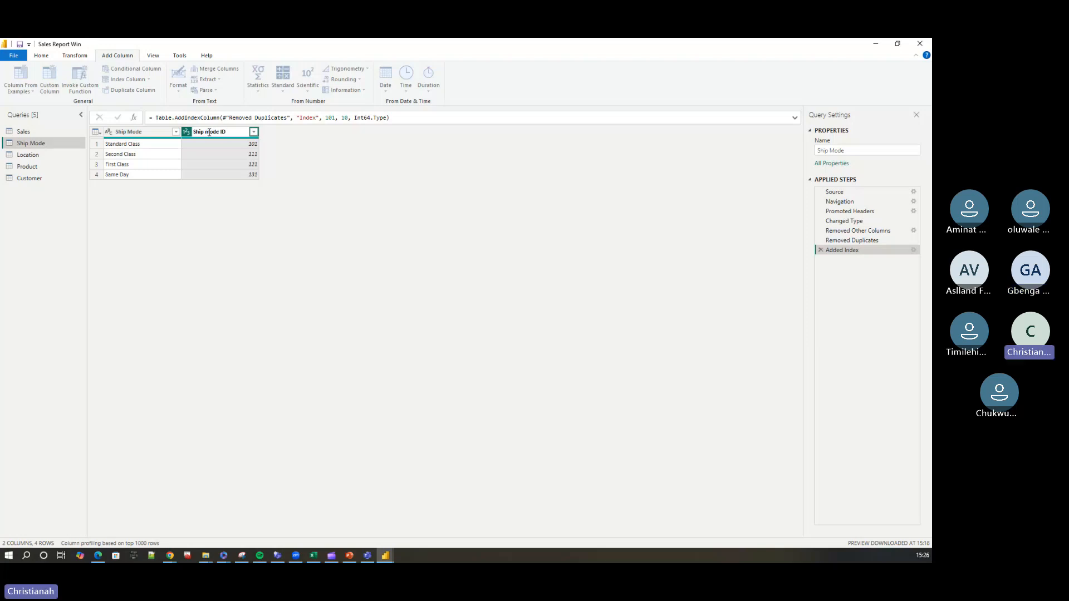
{"action": "key", "text": "BackSpace"}
{"action": "type", "text": "M"}
{"action": "key", "text": "Return"}
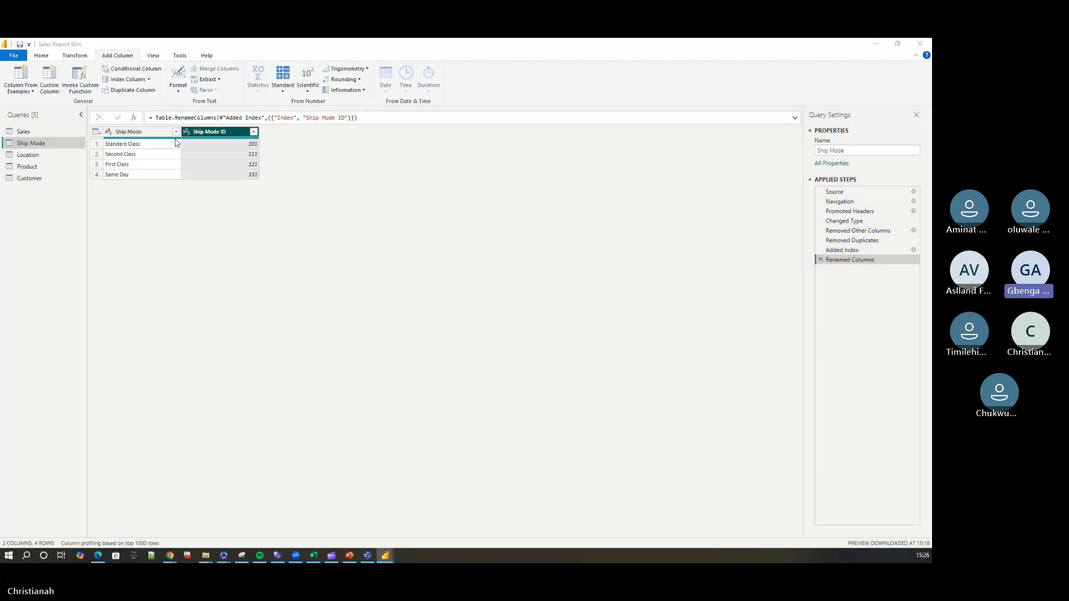
{"action": "mouse_move", "coordinate": [176, 143]}
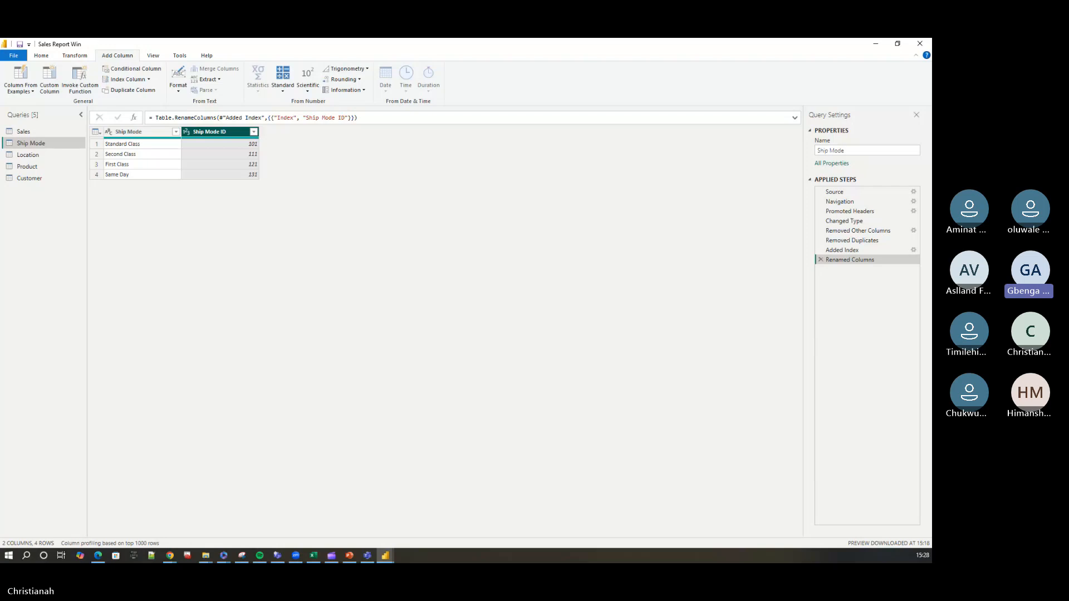
{"action": "left_click_drag", "start_coordinate": [205, 133], "coordinate": [128, 137]}
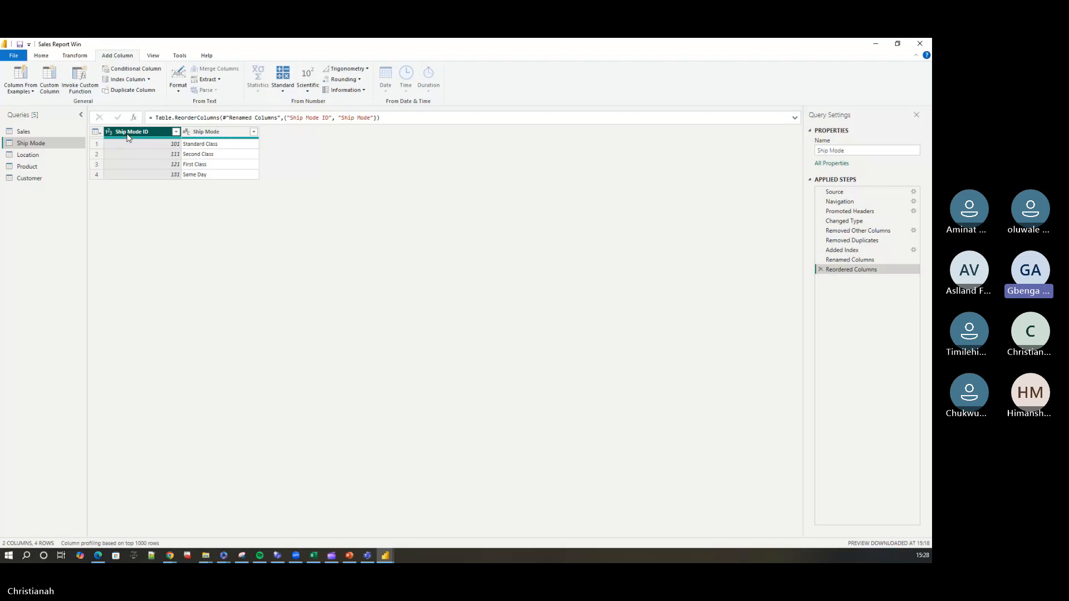
Keep only the Postal Code column in the Location query and remove its duplicate values.
{"action": "left_click", "coordinate": [42, 157]}
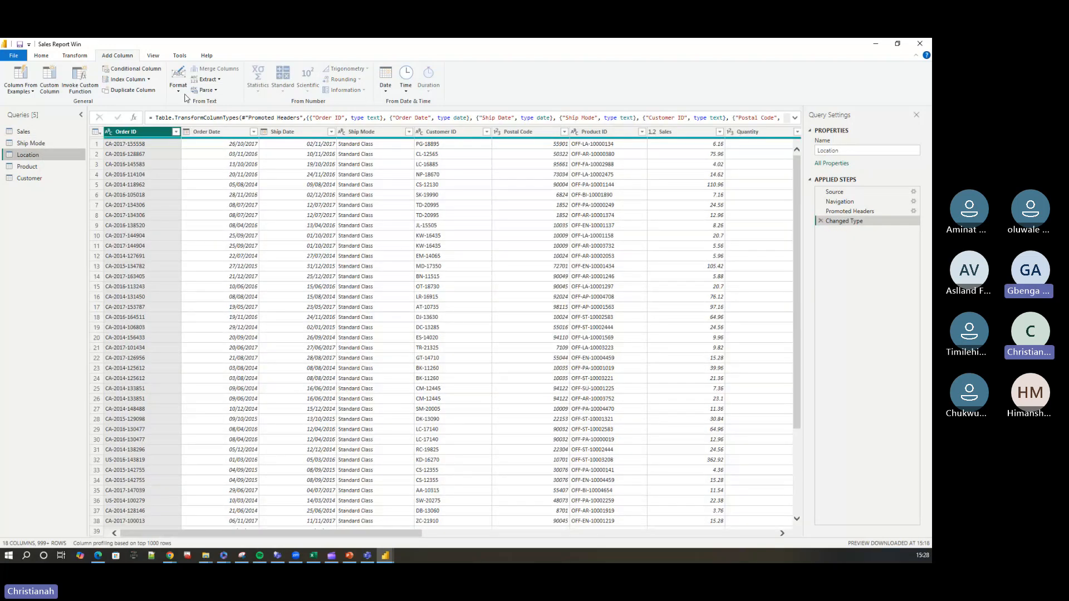
{"action": "left_click", "coordinate": [47, 57]}
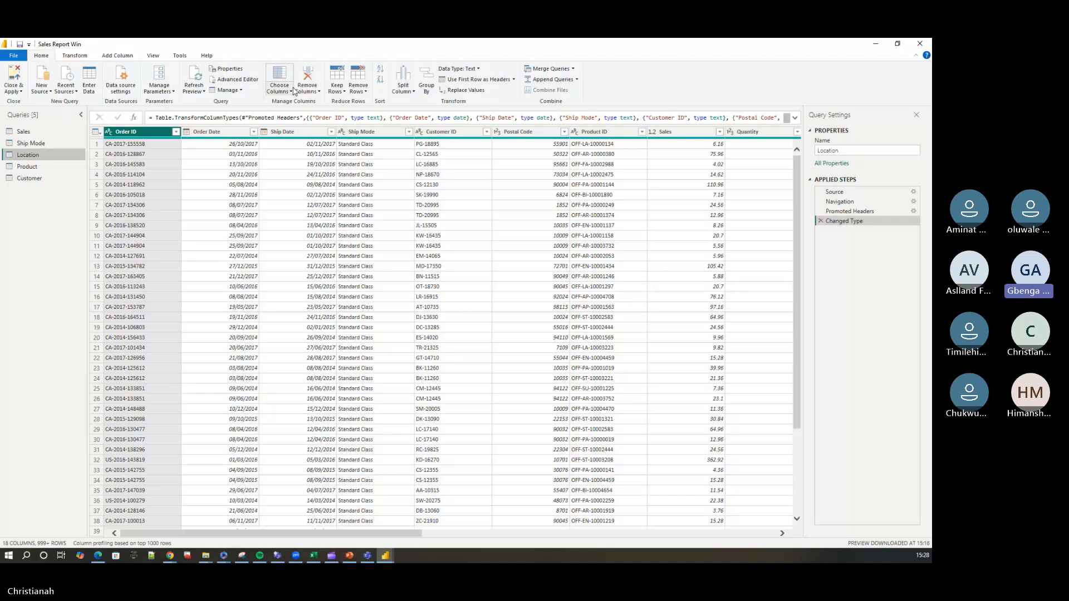
{"action": "left_click", "coordinate": [285, 91]}
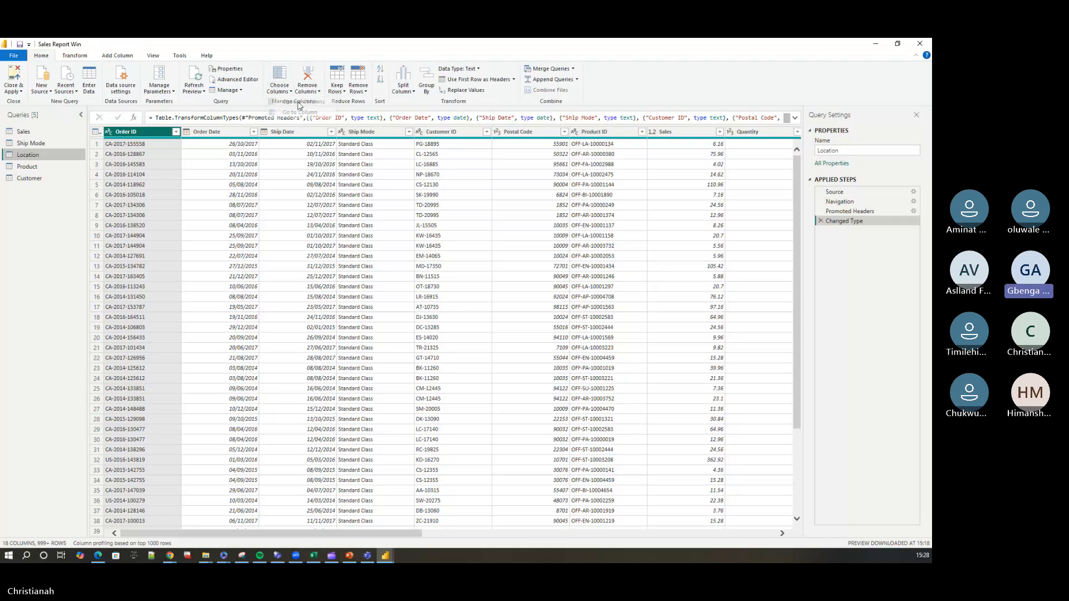
{"action": "left_click", "coordinate": [298, 102]}
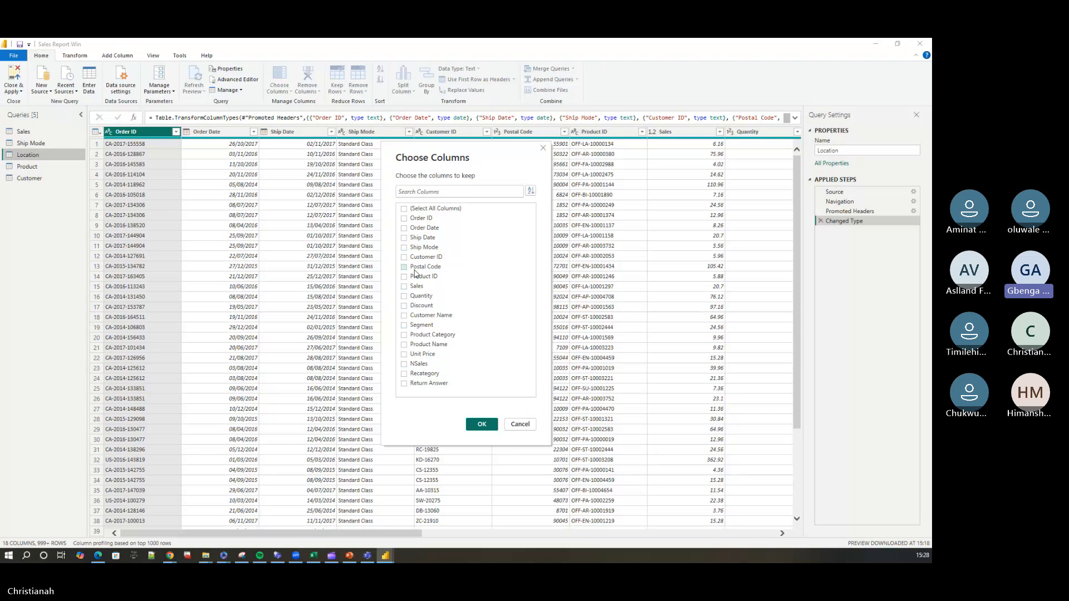
{"action": "left_click", "coordinate": [406, 268]}
{"action": "left_click", "coordinate": [488, 424]}
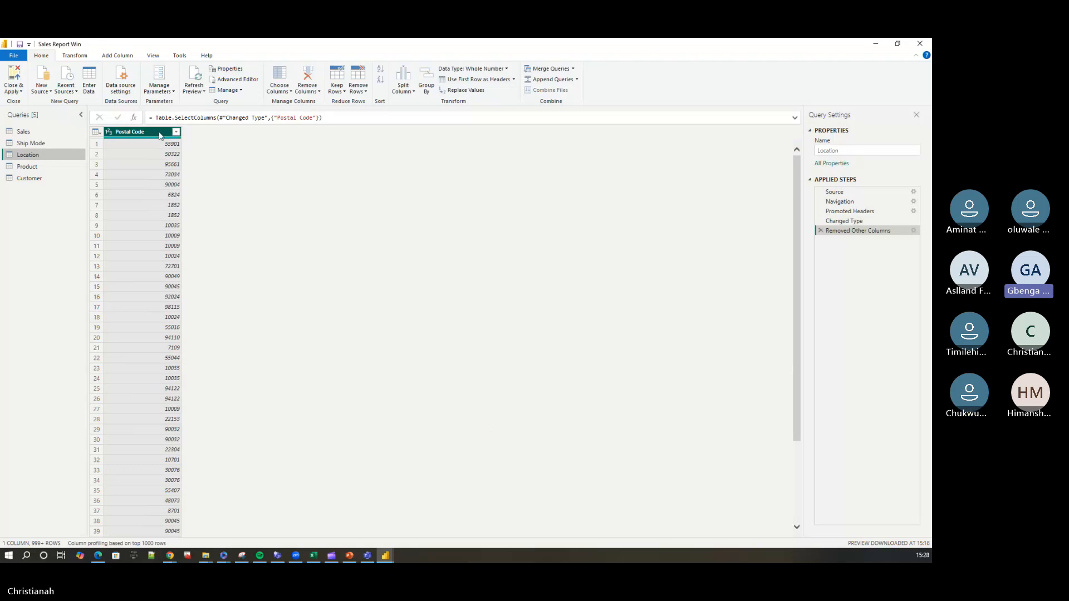
{"action": "right_click", "coordinate": [159, 131]}
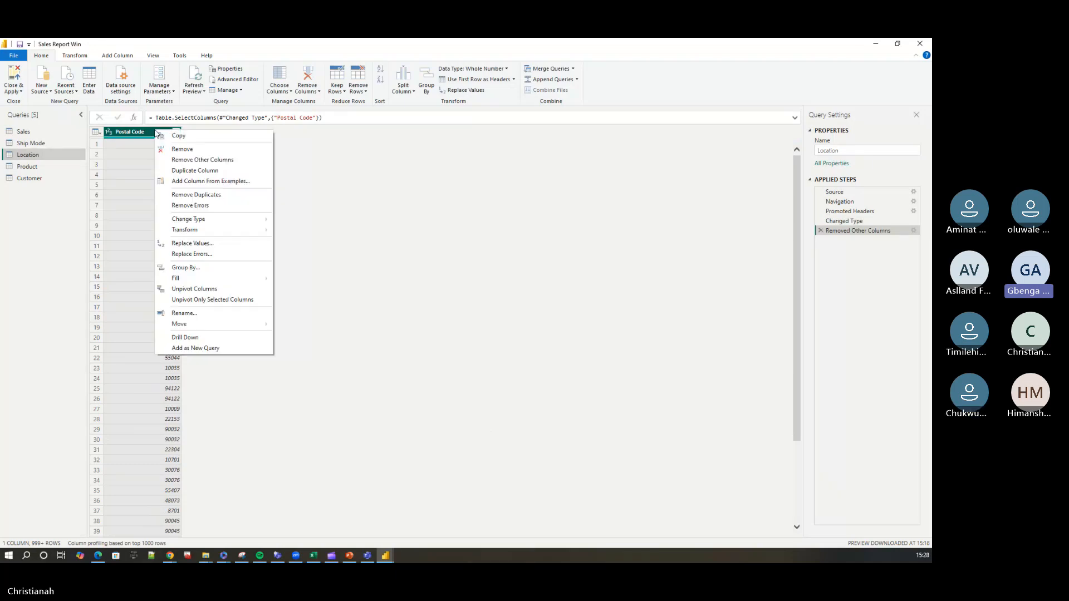
{"action": "left_click", "coordinate": [209, 198]}
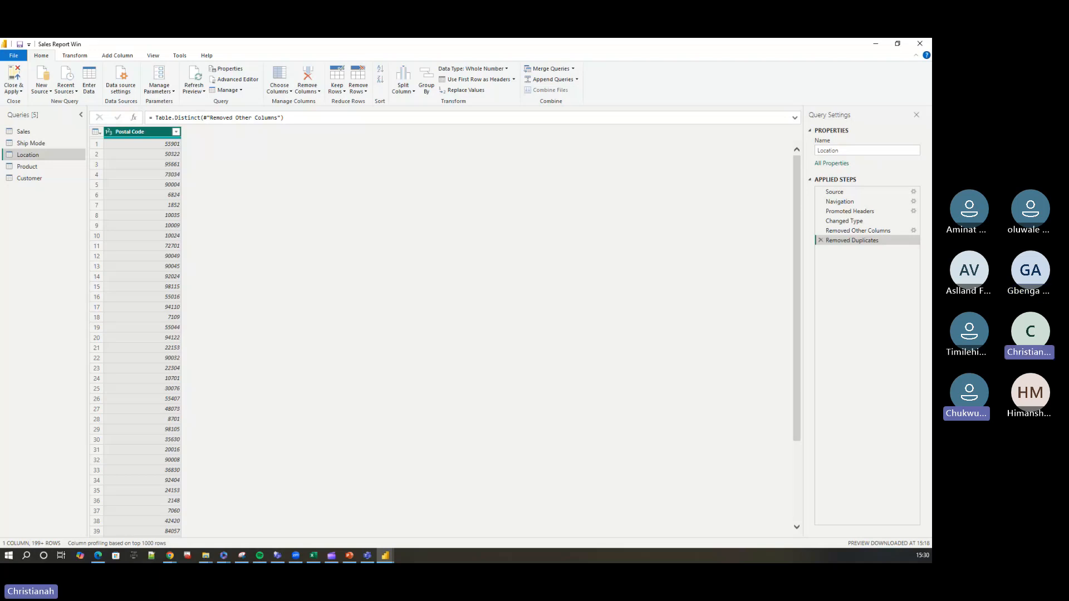
{"action": "key", "text": "alt+Tab"}
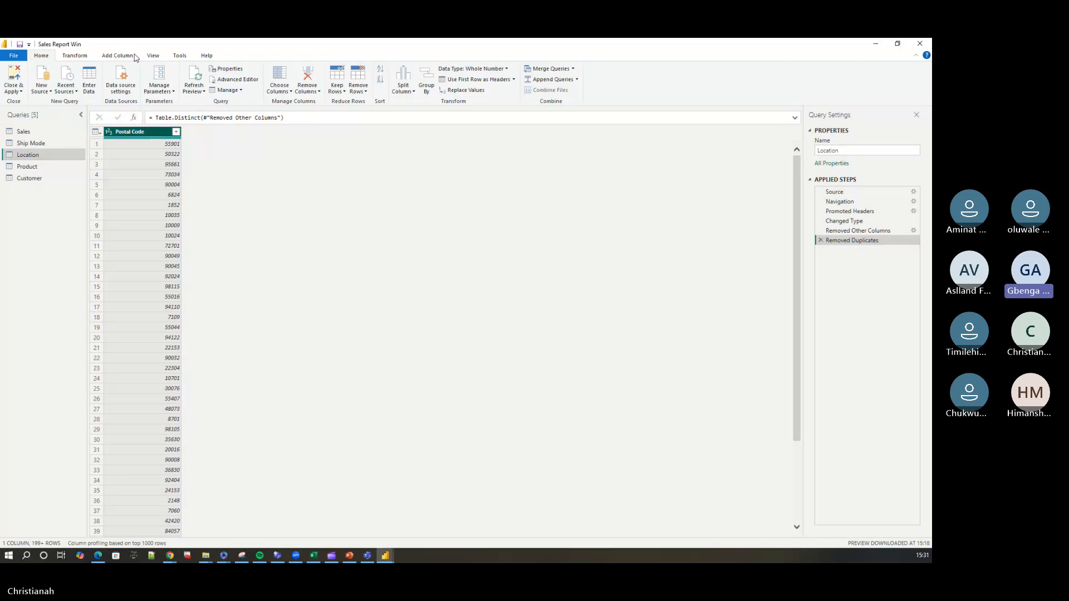
{"action": "left_click", "coordinate": [110, 58]}
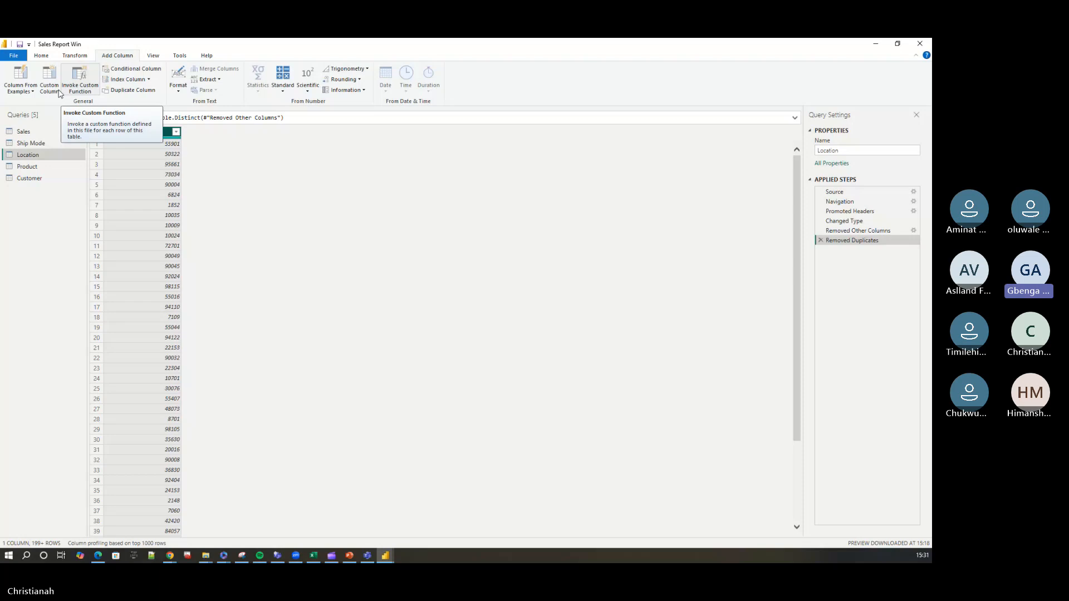
{"action": "left_click", "coordinate": [149, 79]}
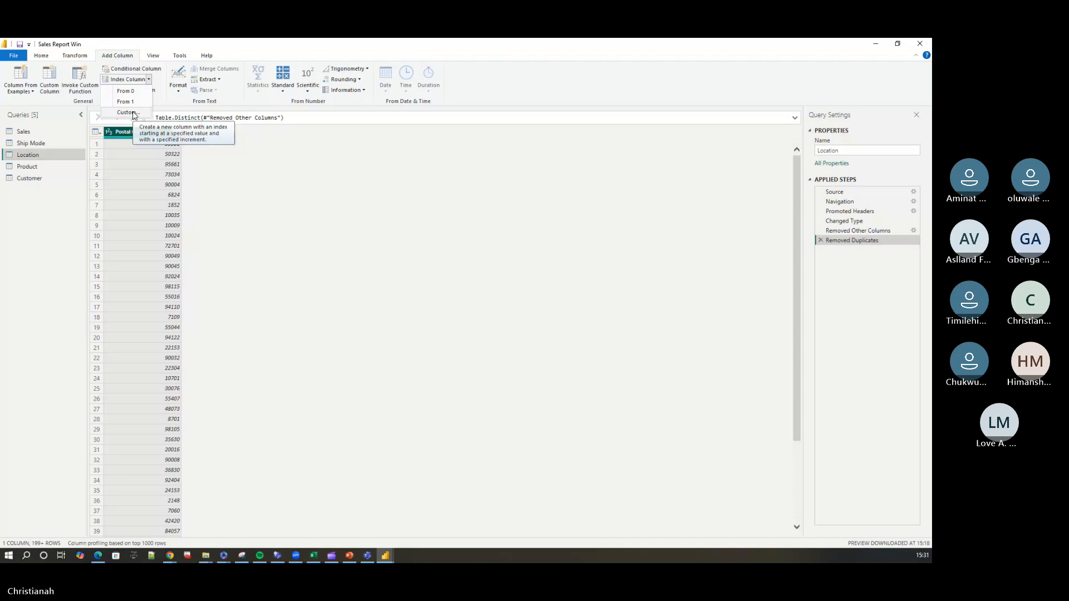
{"action": "left_click", "coordinate": [134, 113]}
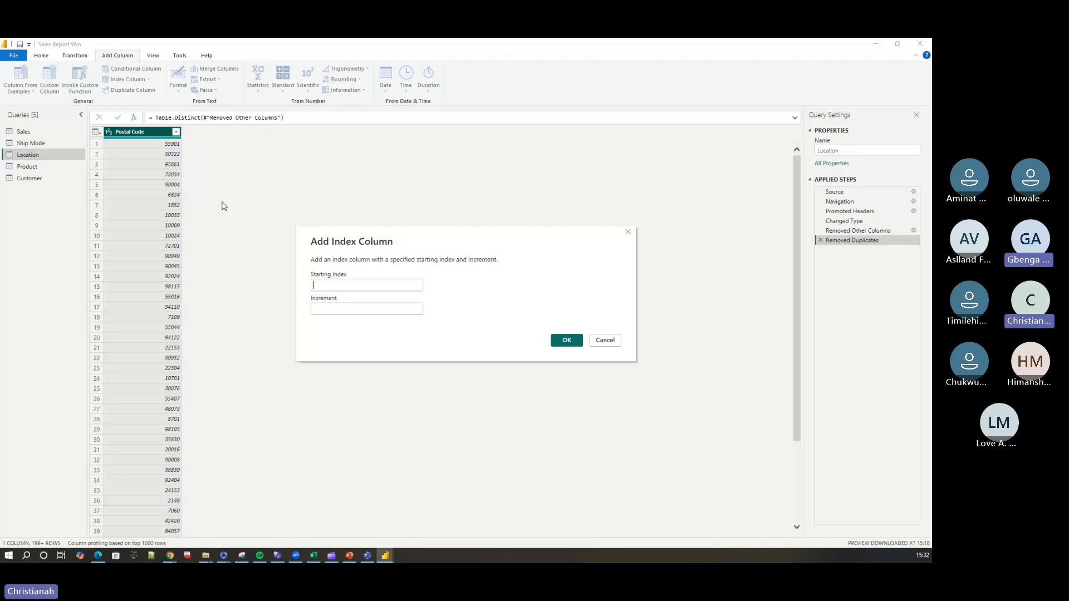
{"action": "left_click", "coordinate": [328, 281]}
{"action": "type", "text": "10"}
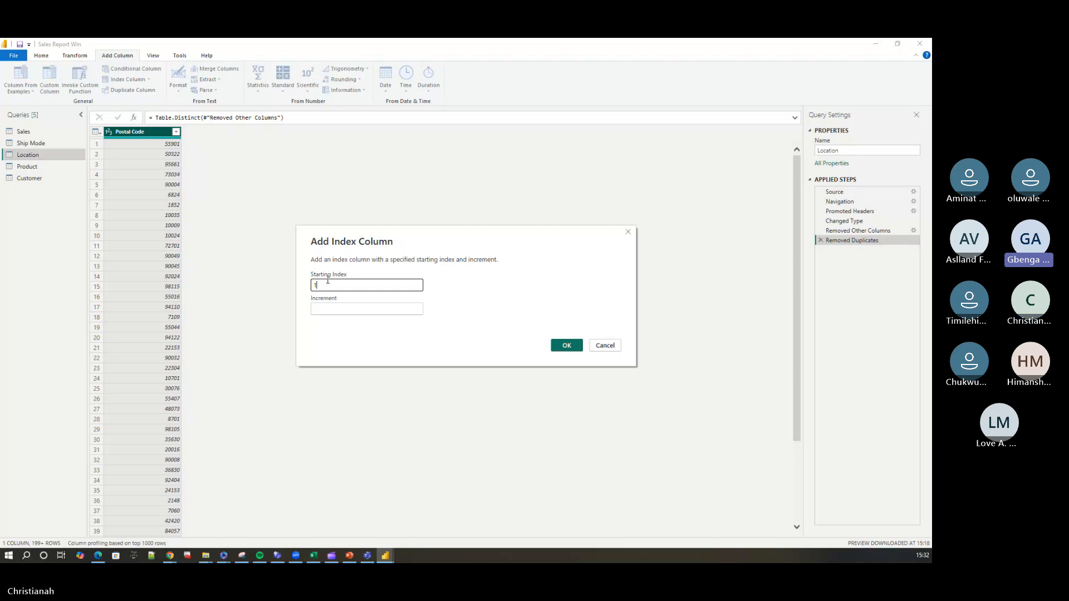
{"action": "type", "text": "01"}
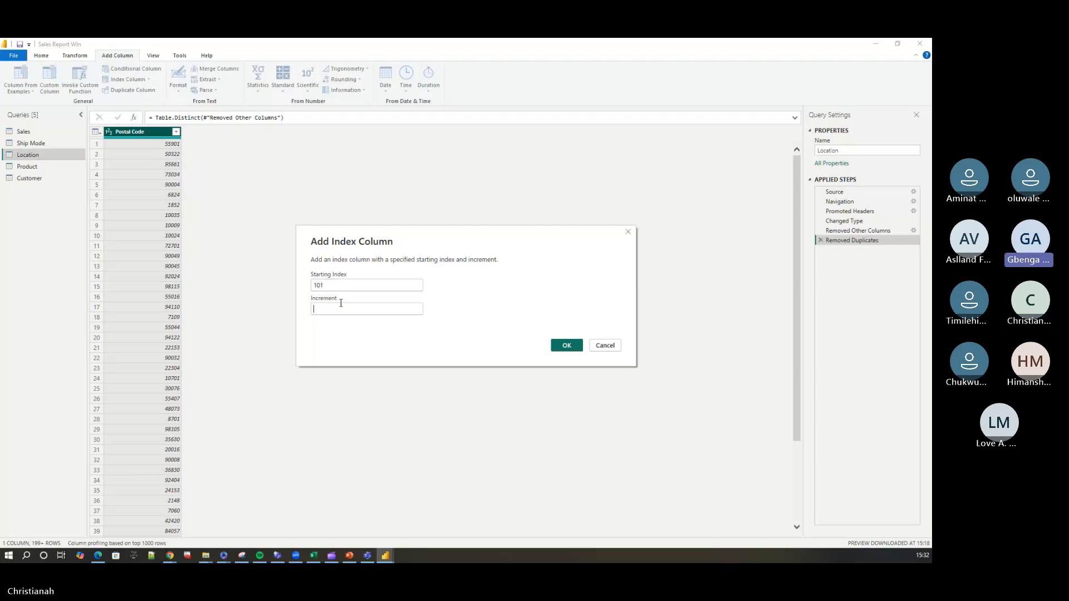
{"action": "left_click_drag", "start_coordinate": [329, 285], "coordinate": [305, 287]}
{"action": "key", "text": "BackSpace"}
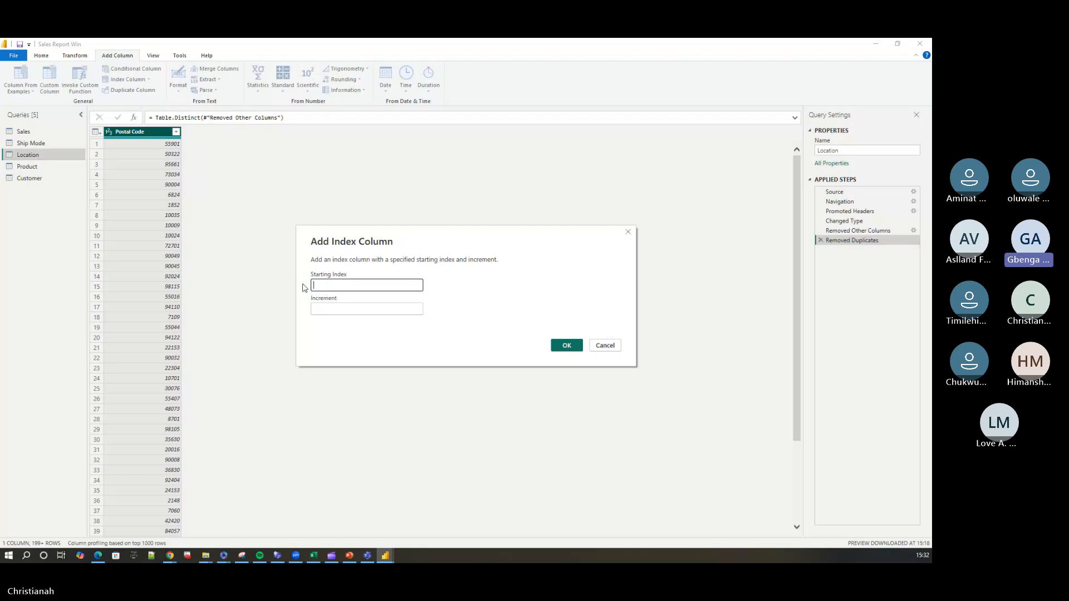
{"action": "type", "text": "1"}
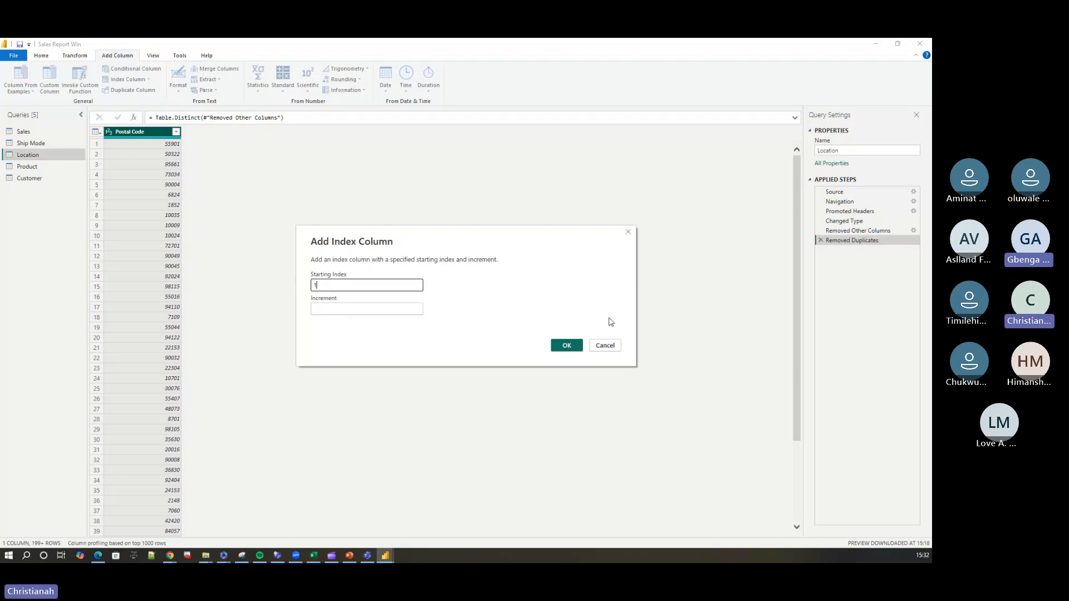
{"action": "left_click", "coordinate": [605, 345]}
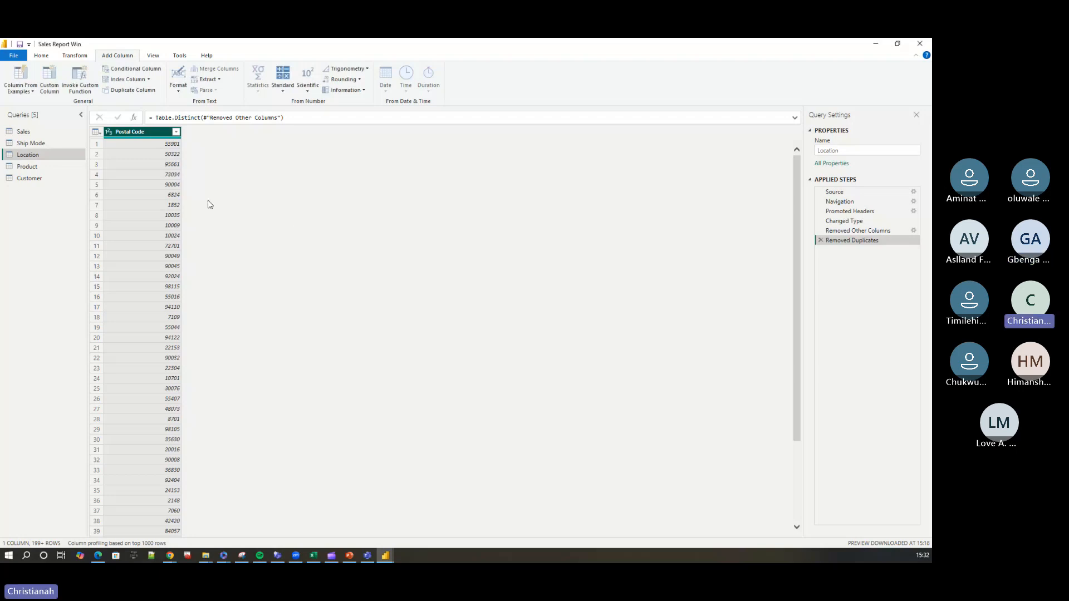
Add an index column starting from 1 to the Location query.
{"action": "left_click", "coordinate": [149, 83]}
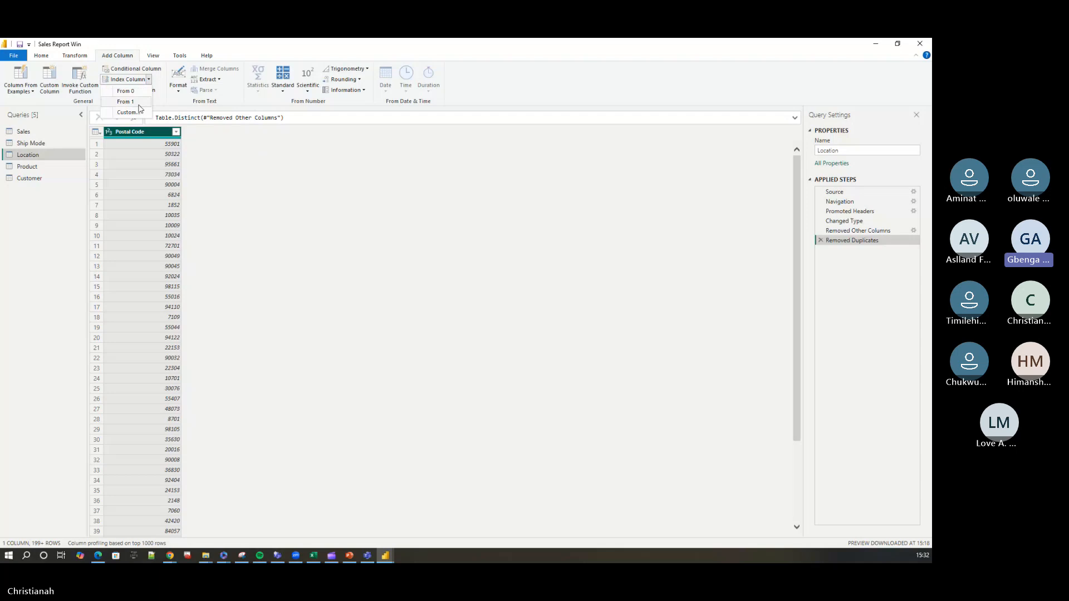
{"action": "left_click", "coordinate": [135, 105]}
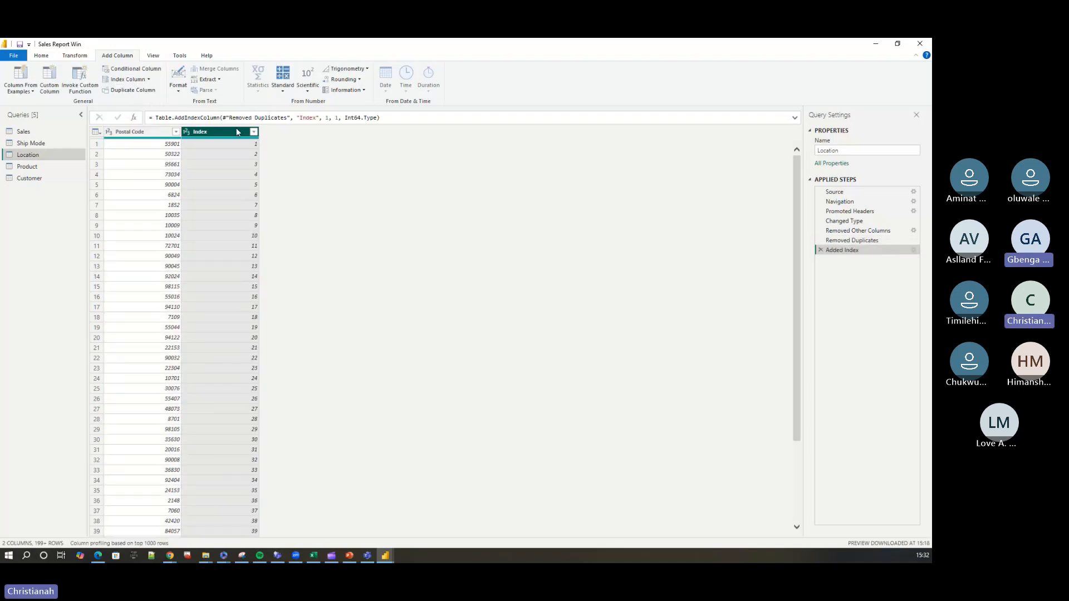
Rename the Location query's index column to Location ID and move it in front of the Postal Code column.
{"action": "double_click", "coordinate": [217, 130]}
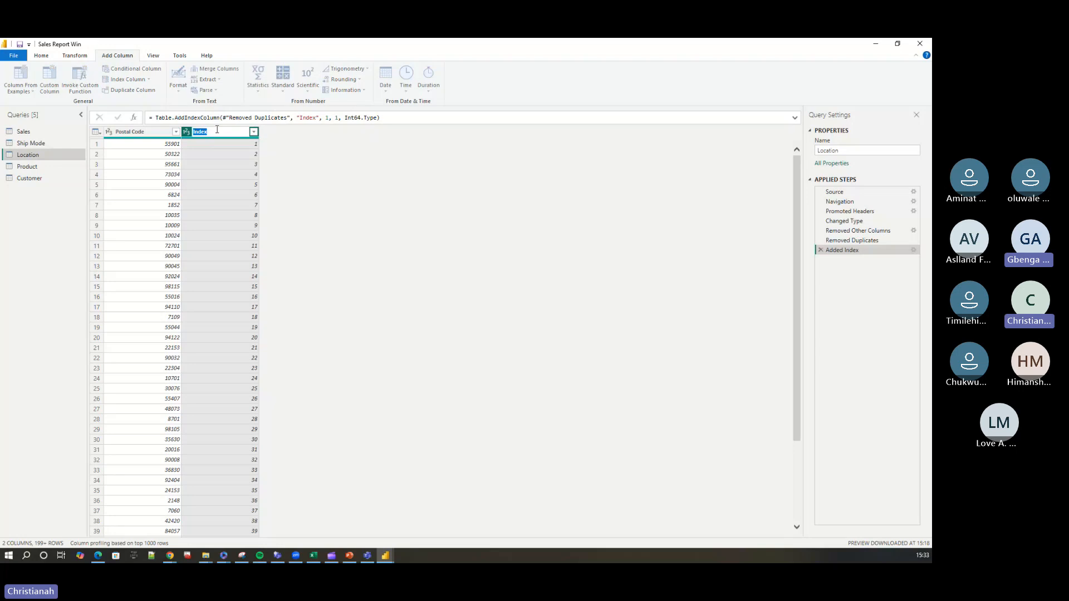
{"action": "type", "text": "Postal"}
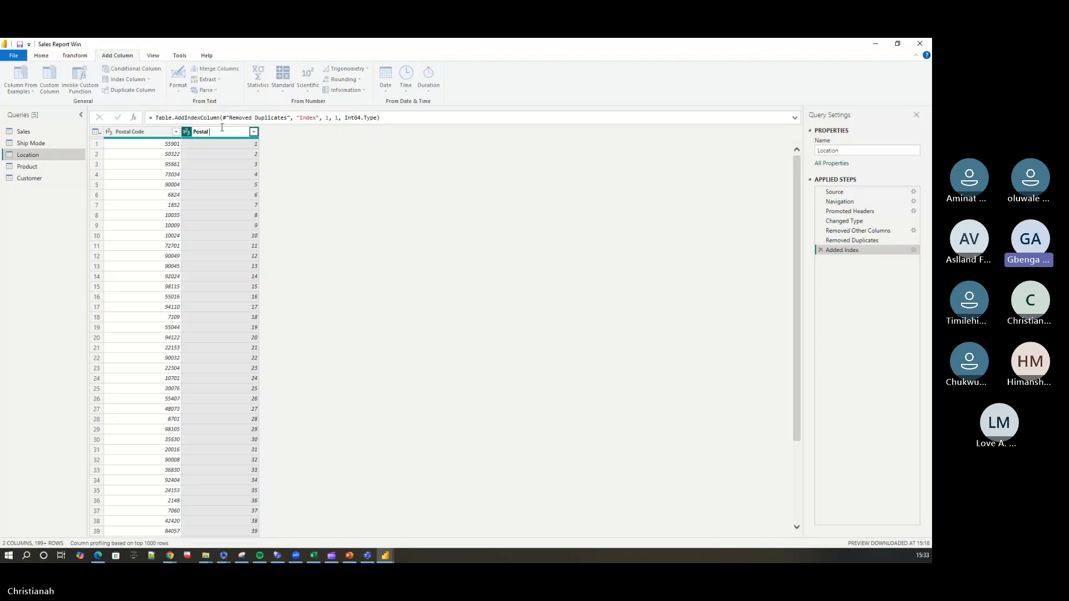
{"action": "key", "text": "BackSpace"}
{"action": "key", "text": "BackSpace"}
{"action": "key", "text": "BackSpace"}
{"action": "key", "text": "BackSpace"}
{"action": "key", "text": "BackSpace"}
{"action": "key", "text": "BackSpace"}
{"action": "type", "text": "Lo"}
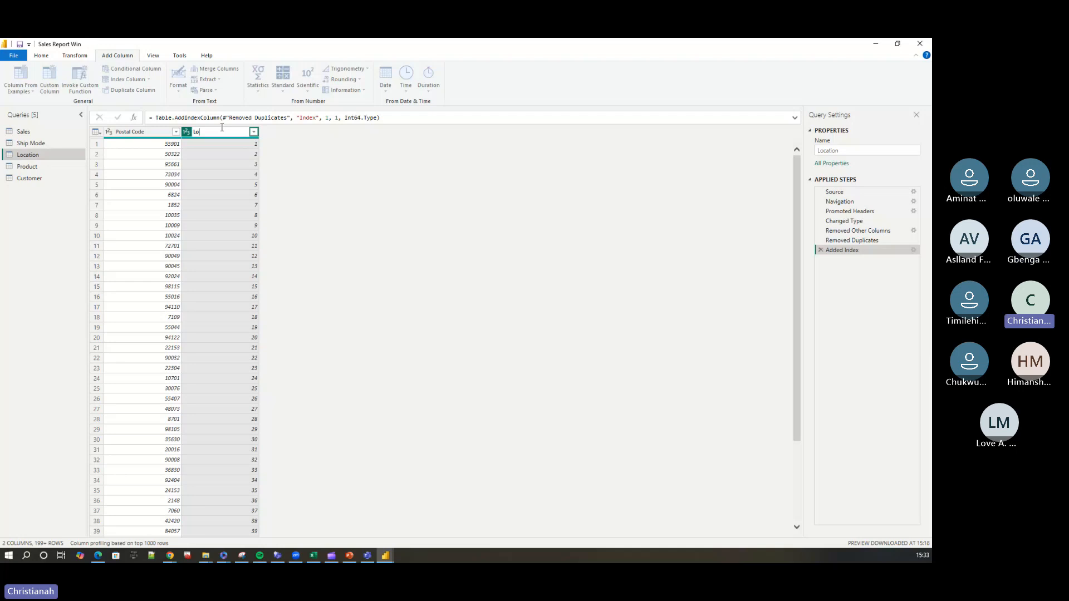
{"action": "type", "text": "cation I"}
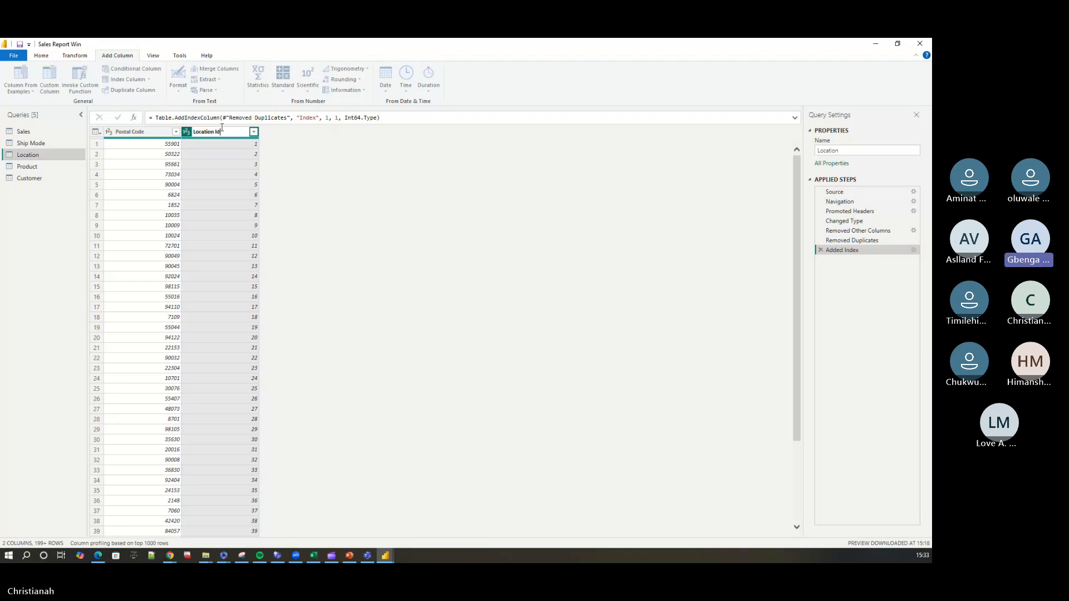
{"action": "type", "text": "D"}
{"action": "key", "text": "Return"}
{"action": "left_click_drag", "start_coordinate": [216, 135], "coordinate": [120, 133]}
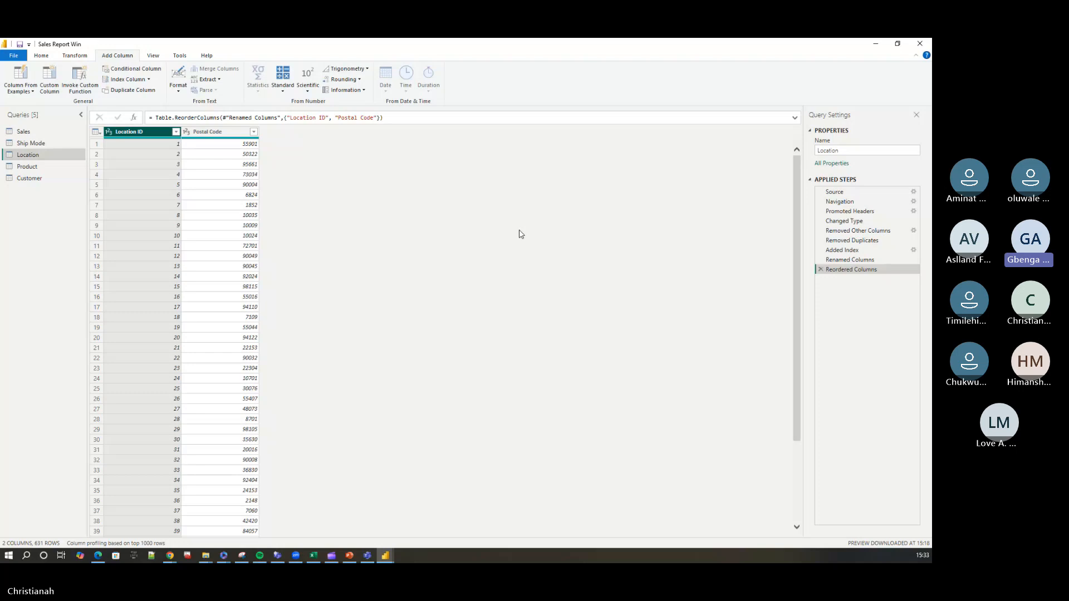
Keep only the Product ID, Product Category and Product Name columns in the Product query.
{"action": "left_click", "coordinate": [30, 167]}
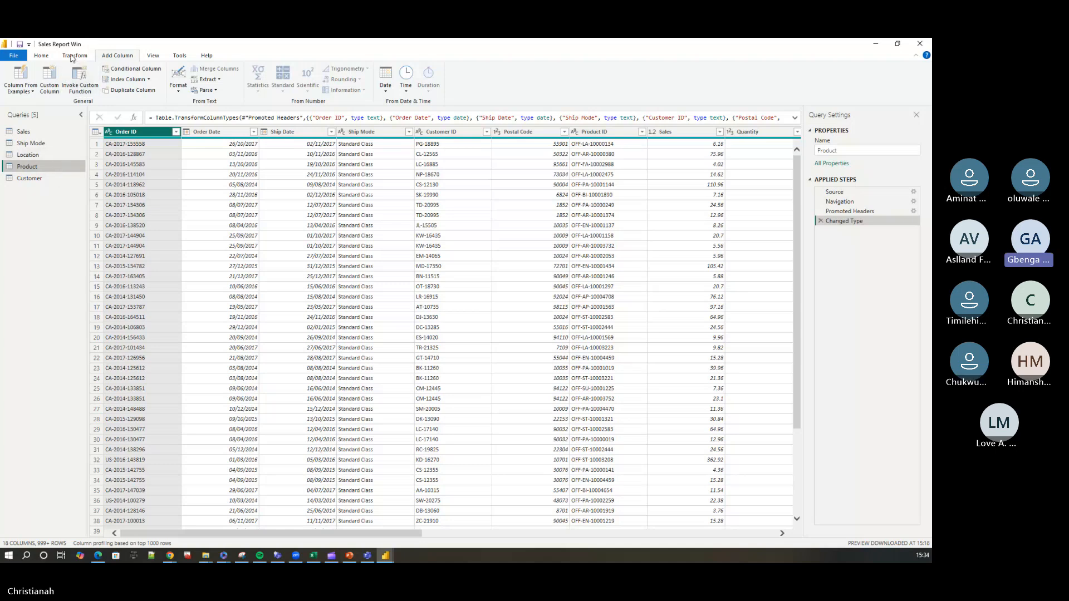
{"action": "left_click", "coordinate": [42, 57]}
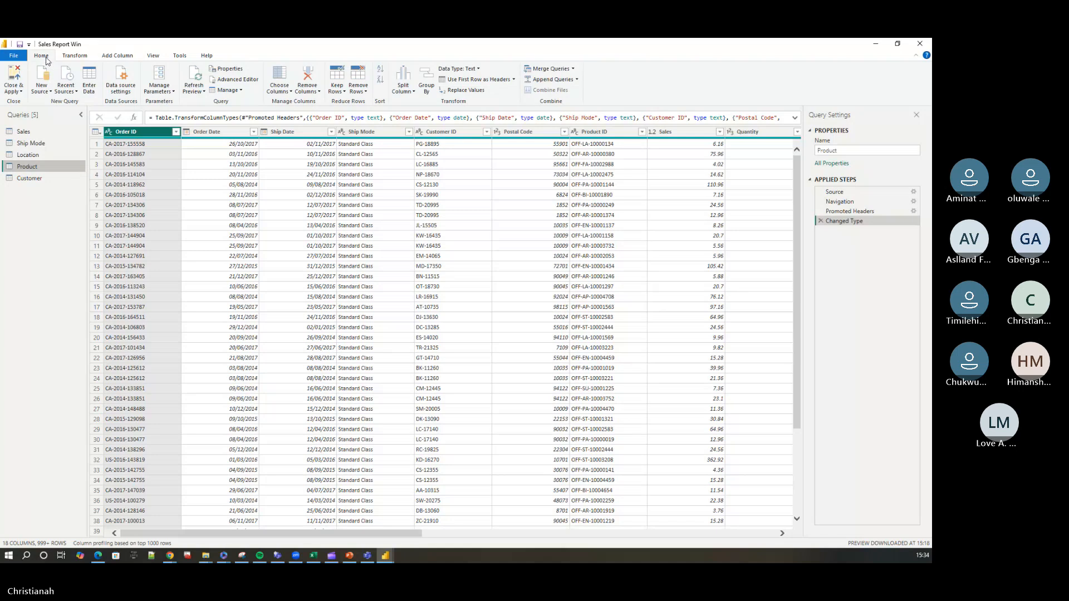
{"action": "left_click", "coordinate": [280, 83]}
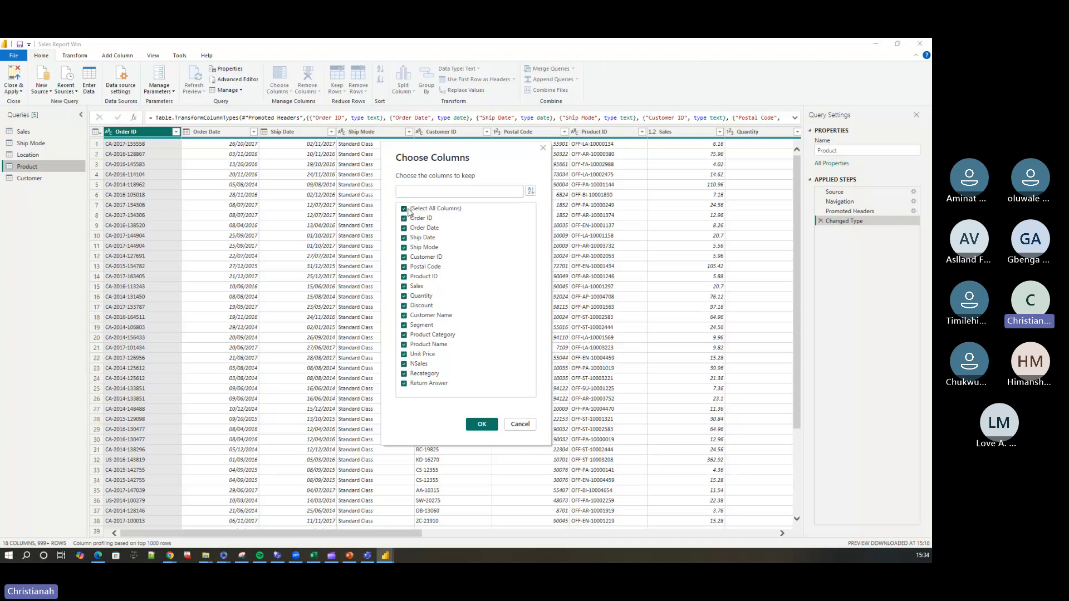
{"action": "left_click", "coordinate": [408, 209]}
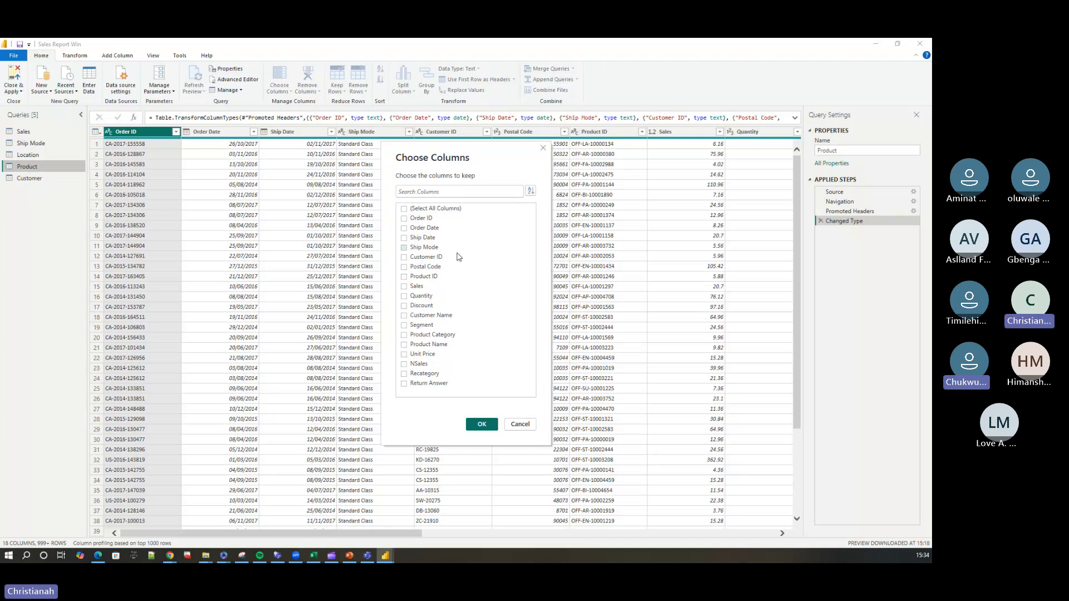
{"action": "left_click", "coordinate": [423, 277]}
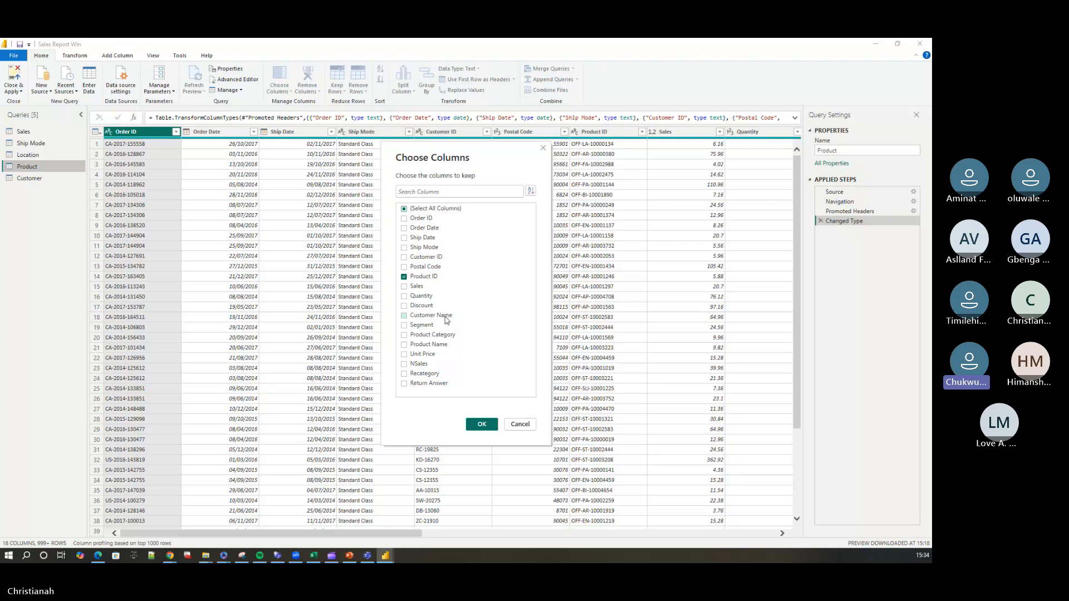
{"action": "left_click", "coordinate": [404, 335]}
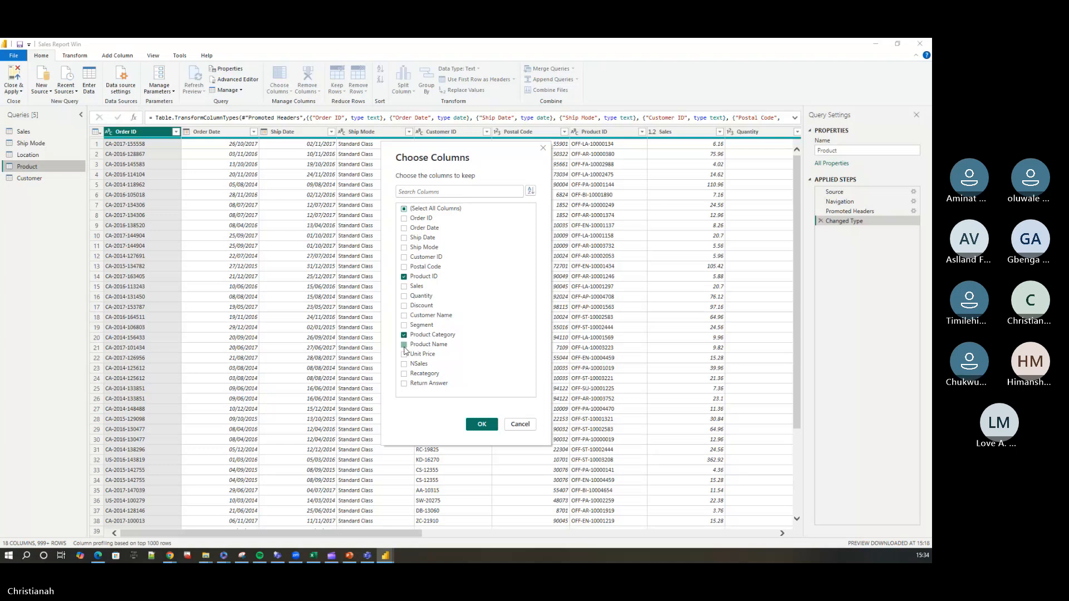
{"action": "left_click", "coordinate": [404, 345]}
{"action": "left_click", "coordinate": [482, 425]}
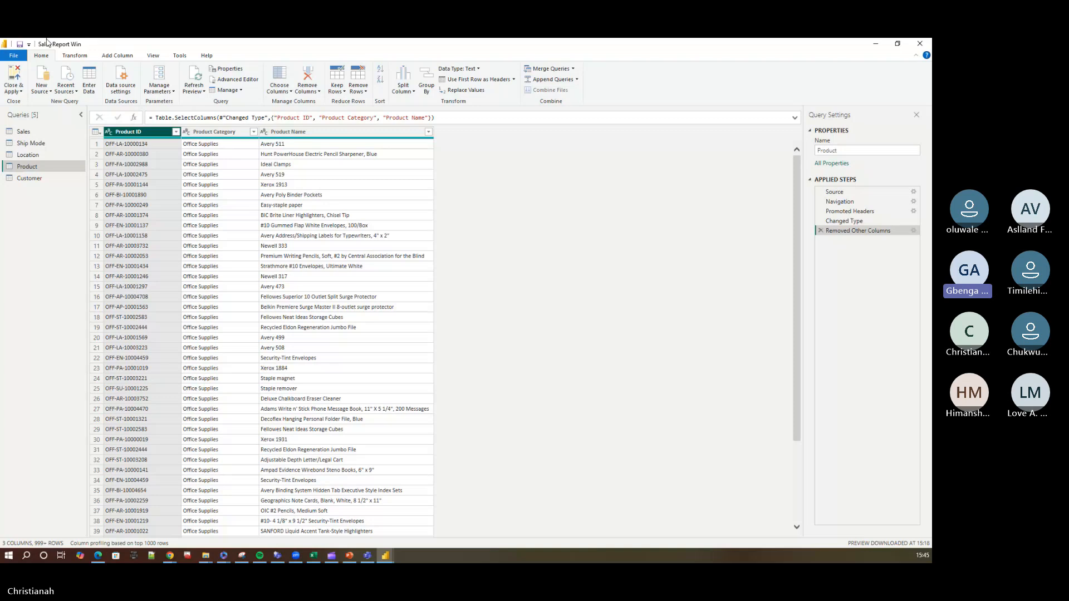
Remove duplicate Product ID values from the Product query and place the Product Name column before Product Category.
{"action": "key", "text": "alt+Tab"}
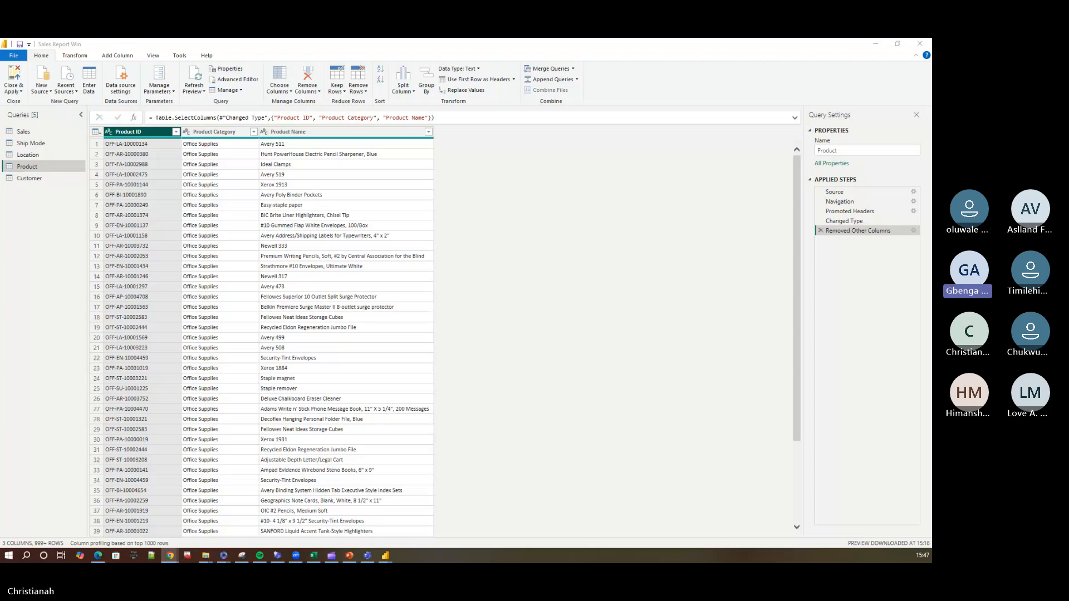
{"action": "right_click", "coordinate": [147, 134]}
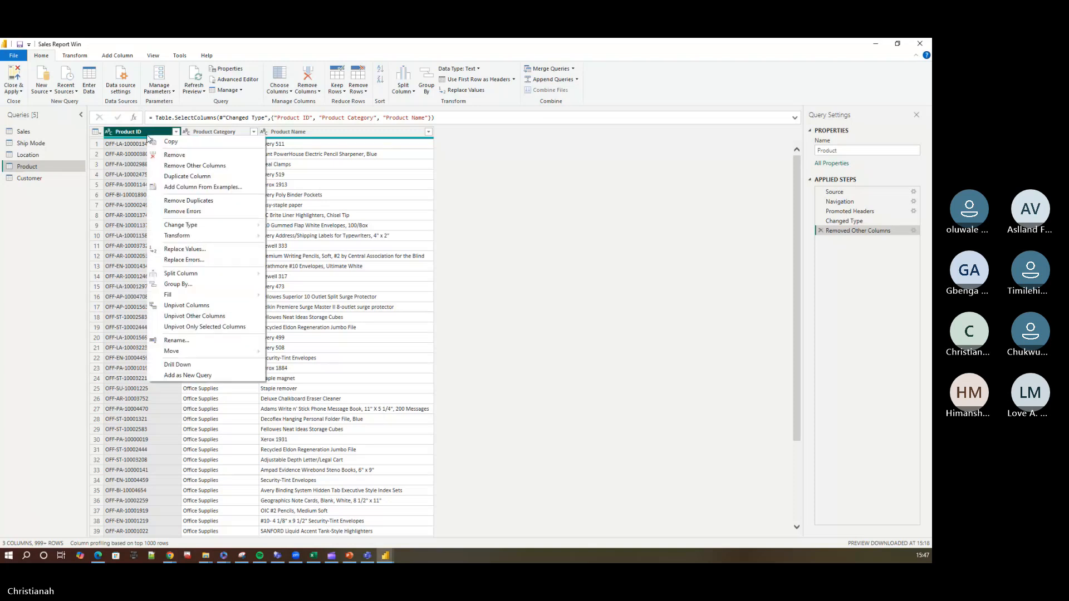
{"action": "left_click", "coordinate": [188, 200]}
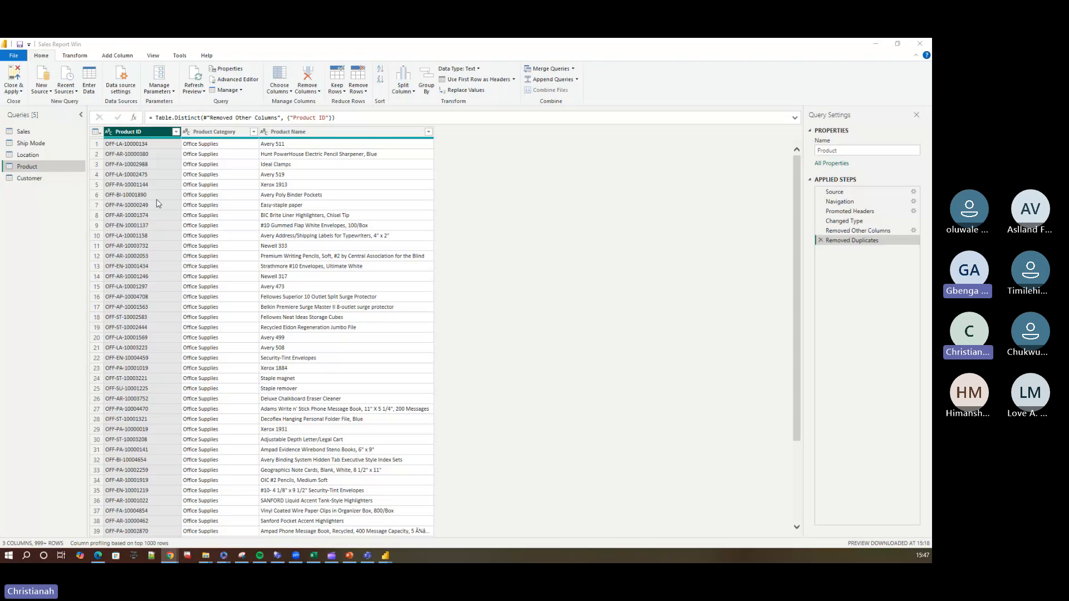
{"action": "left_click_drag", "start_coordinate": [238, 136], "coordinate": [222, 138]}
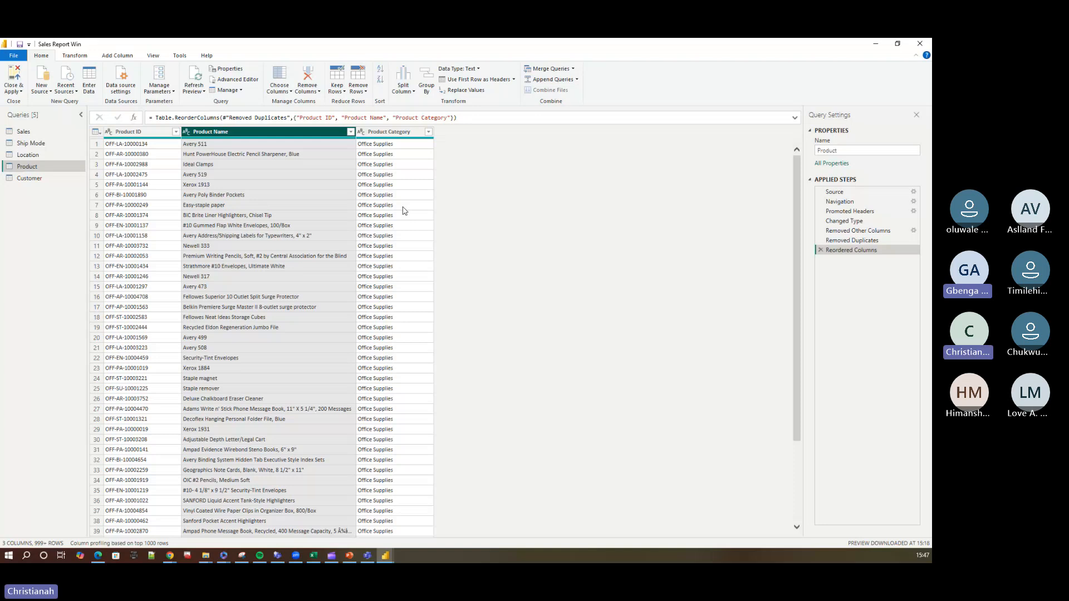
Keep only the Customer ID, Customer Name and Segment columns in the Customer query and remove duplicate Customer ID values.
{"action": "left_click", "coordinate": [30, 178]}
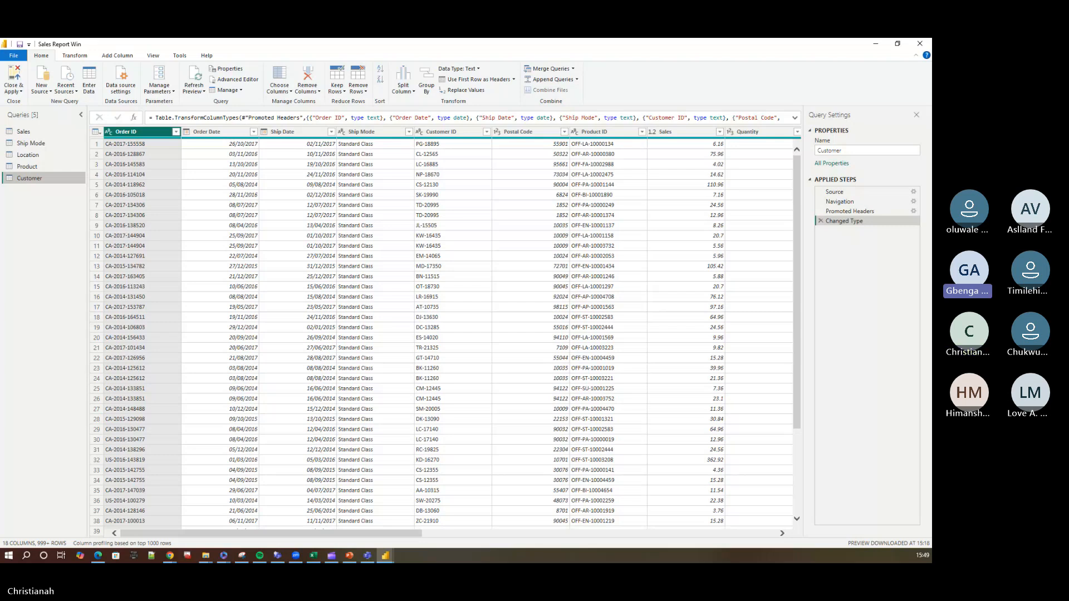
{"action": "key", "text": "alt+Tab"}
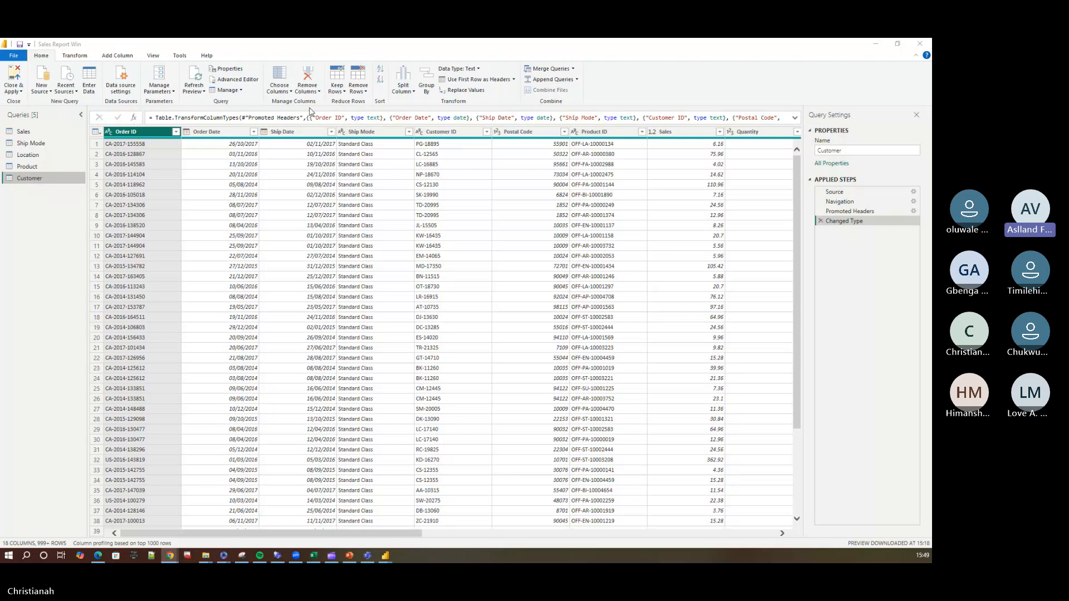
{"action": "left_click", "coordinate": [284, 93]}
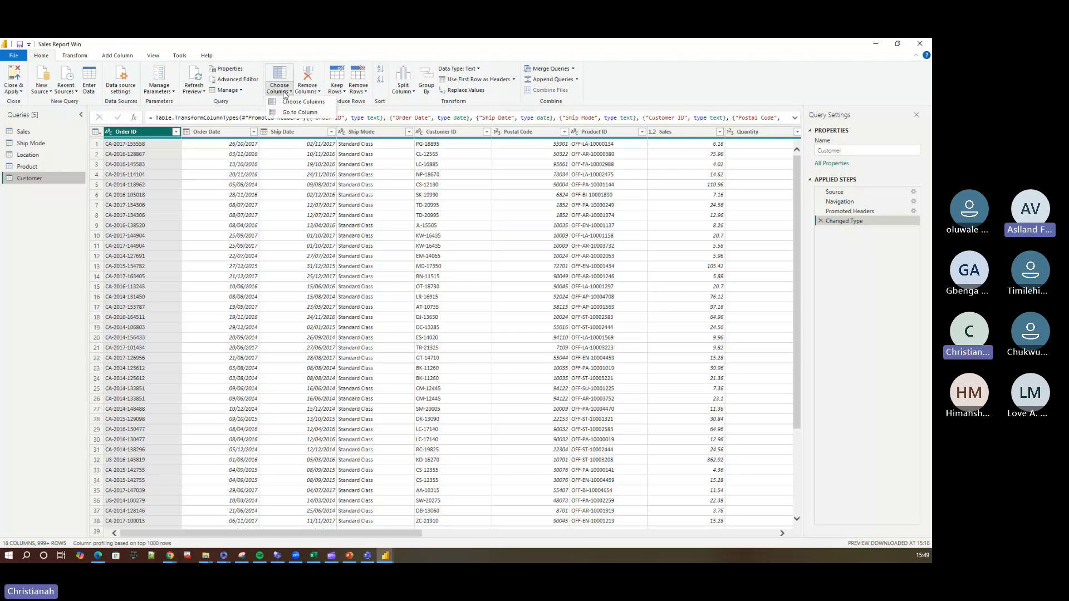
{"action": "left_click", "coordinate": [295, 102]}
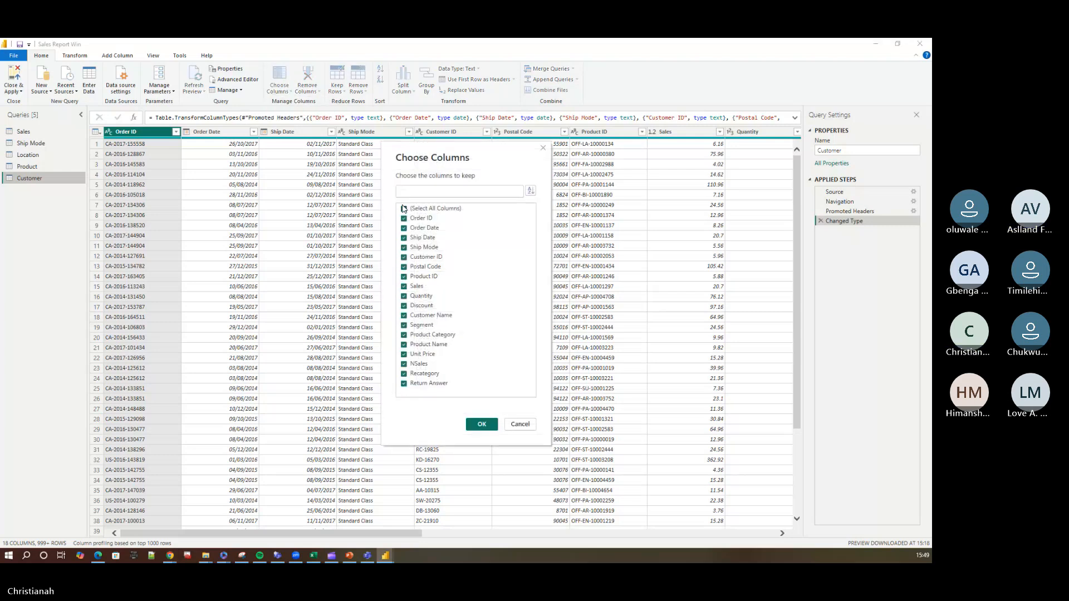
{"action": "left_click", "coordinate": [405, 208]}
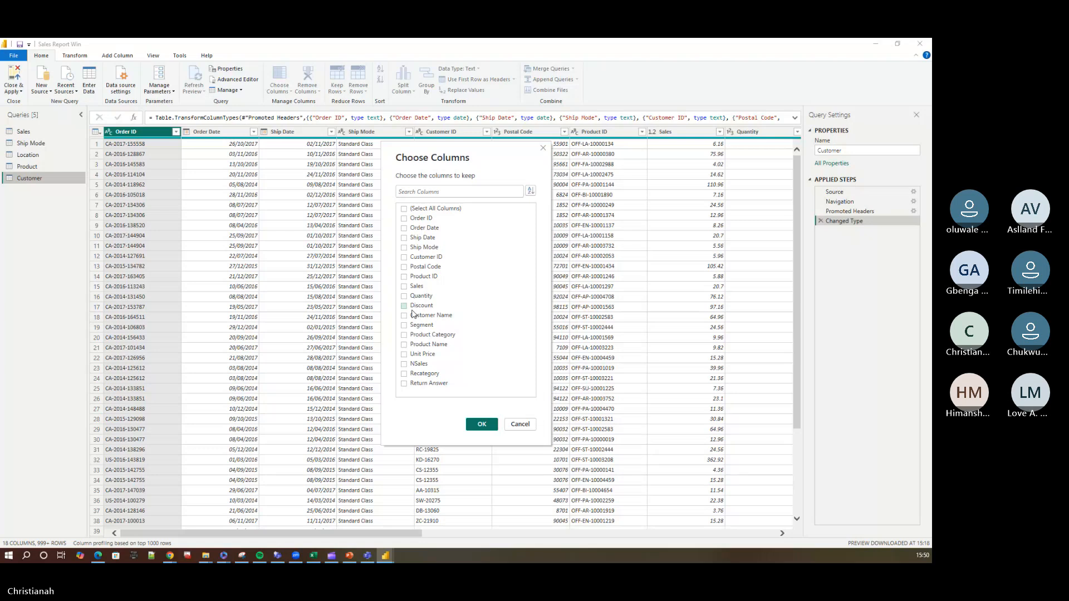
{"action": "left_click", "coordinate": [405, 258]}
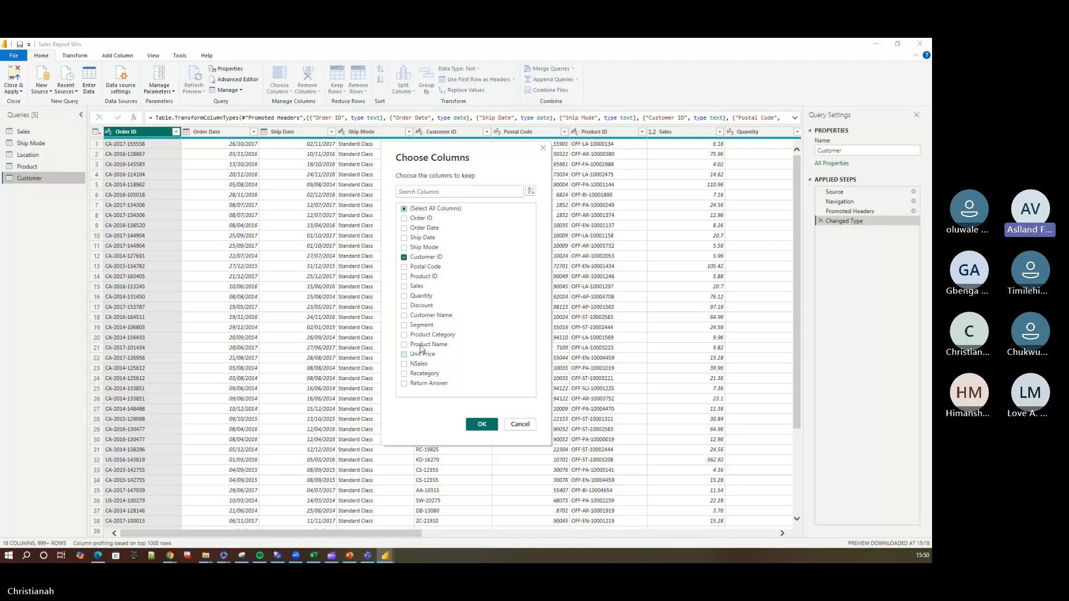
{"action": "left_click", "coordinate": [404, 316]}
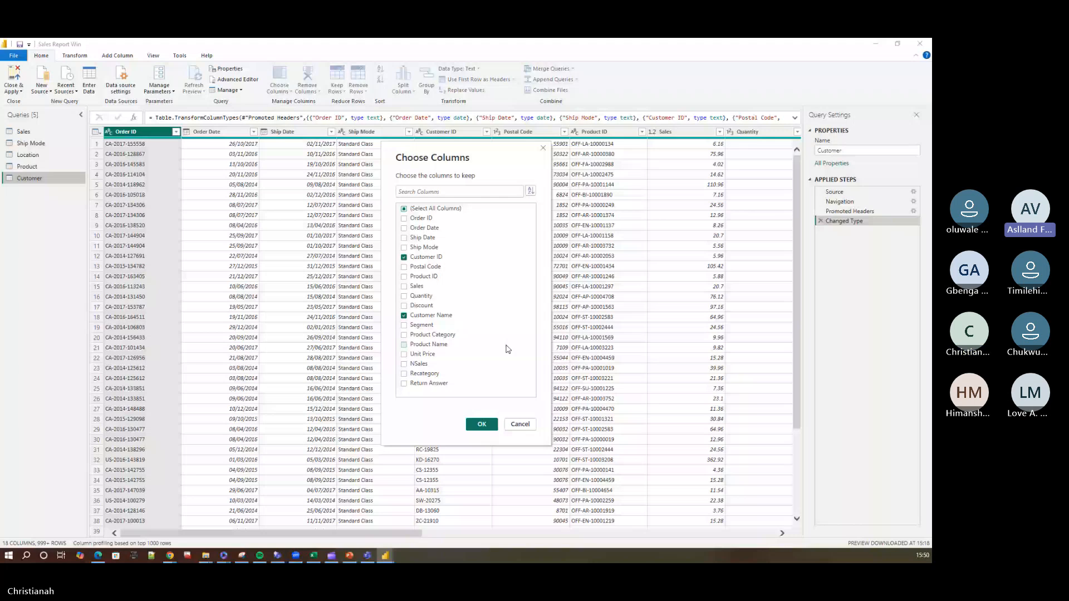
{"action": "left_click", "coordinate": [404, 326]}
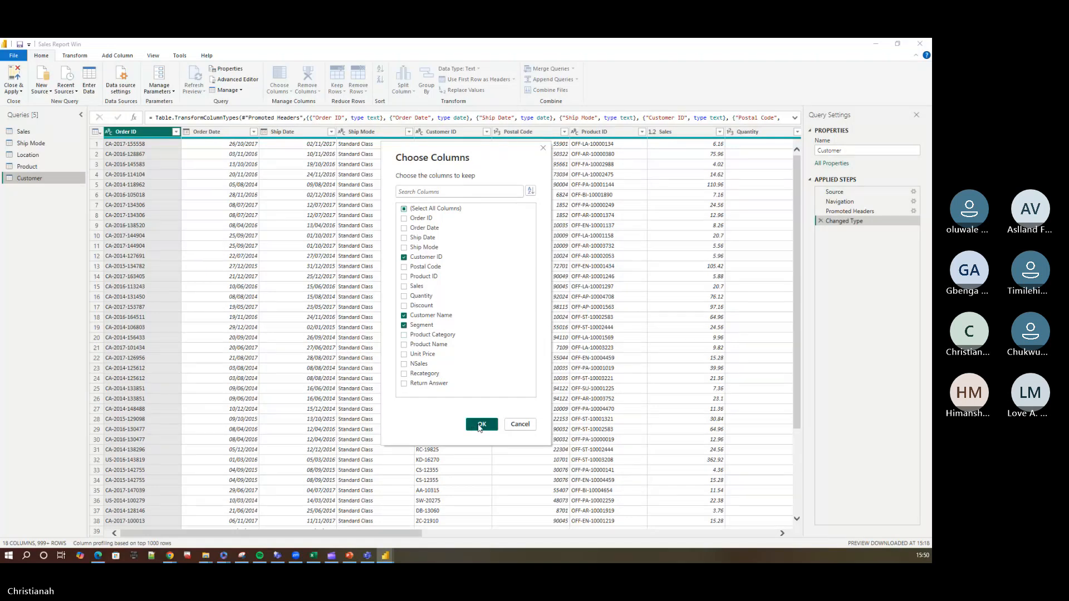
{"action": "left_click", "coordinate": [479, 427]}
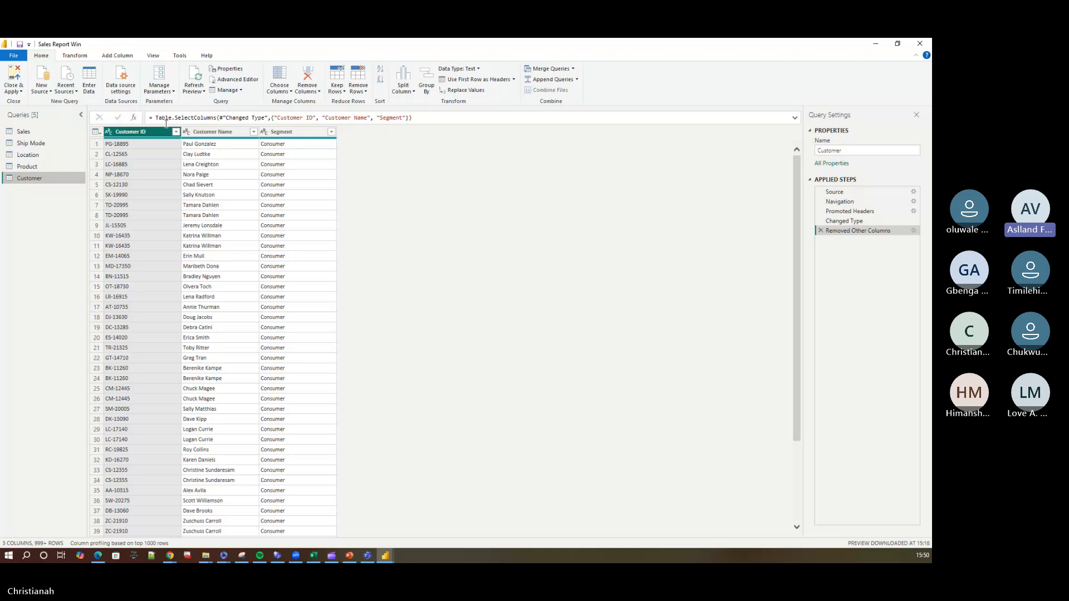
{"action": "right_click", "coordinate": [142, 132]}
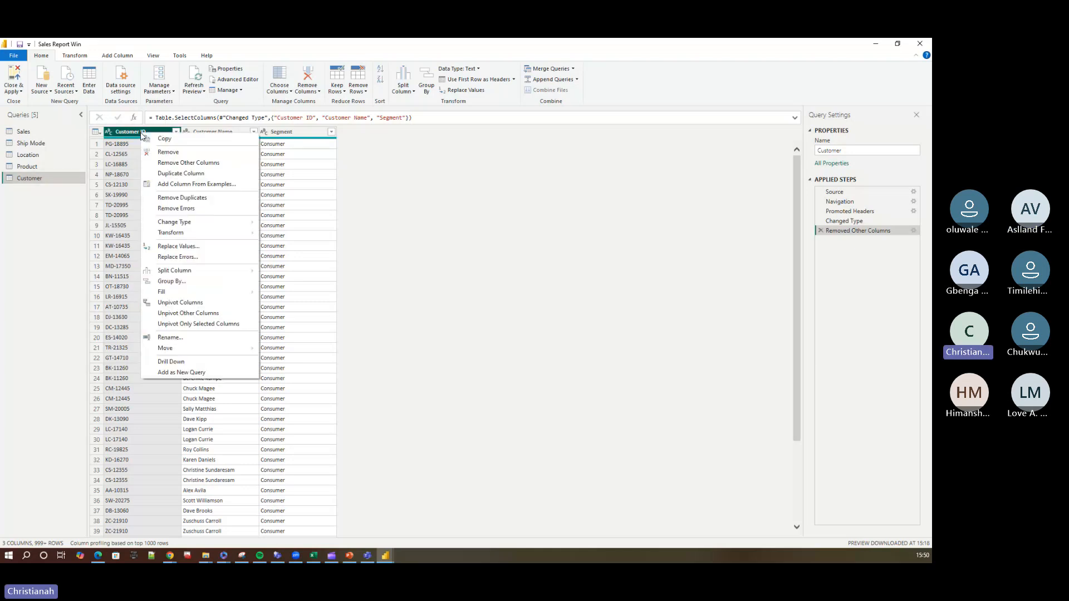
{"action": "left_click", "coordinate": [197, 201]}
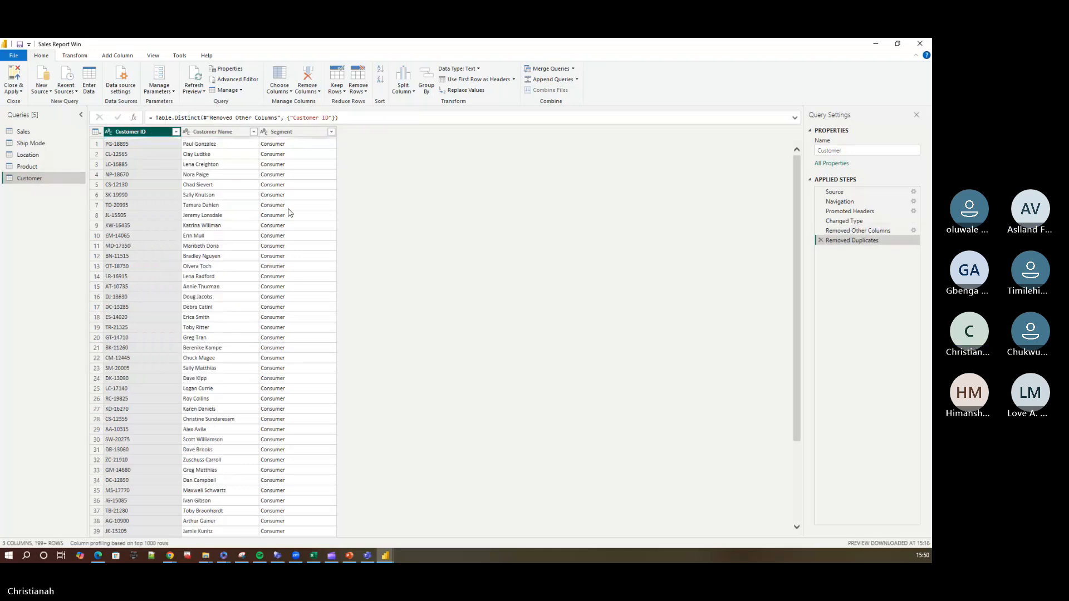
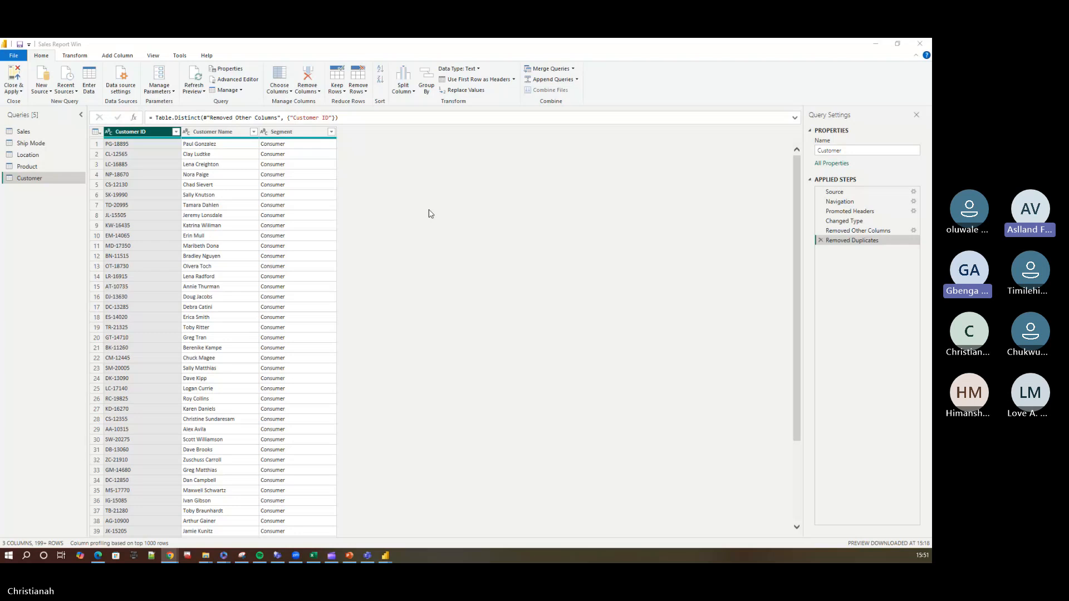
Check which values the Segment column's filter list offers in the Customer query.
{"action": "left_click", "coordinate": [331, 132]}
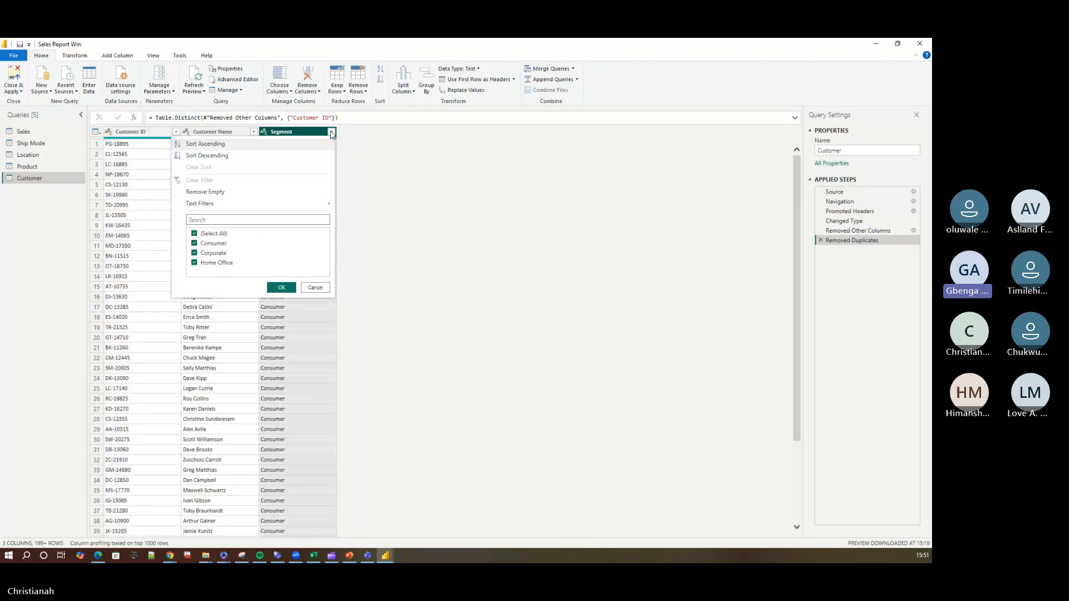
{"action": "left_click", "coordinate": [331, 132]}
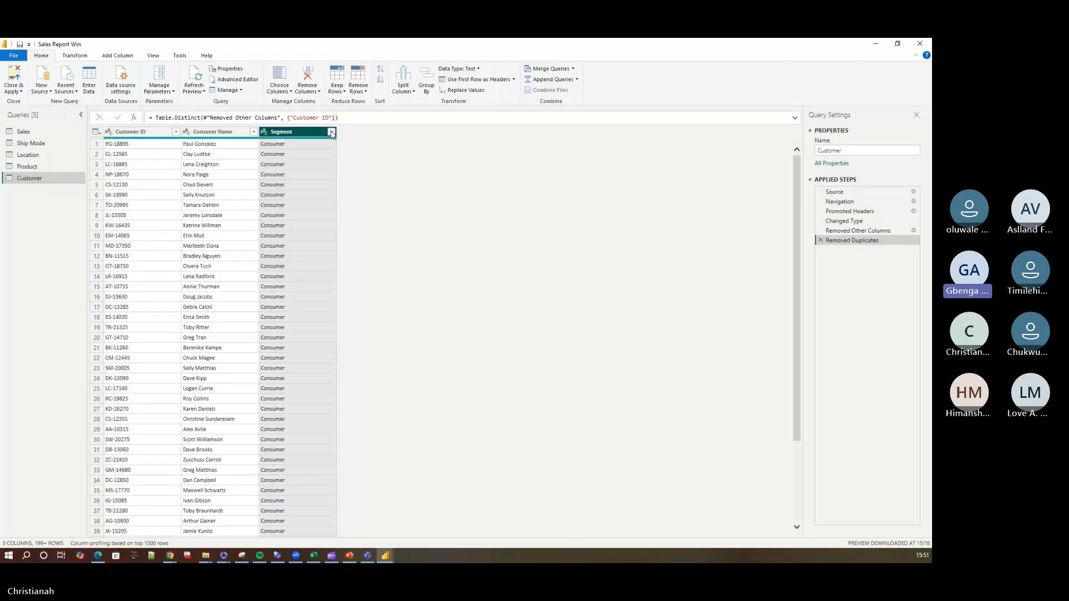
{"action": "left_click", "coordinate": [331, 132]}
{"action": "left_click", "coordinate": [332, 132]}
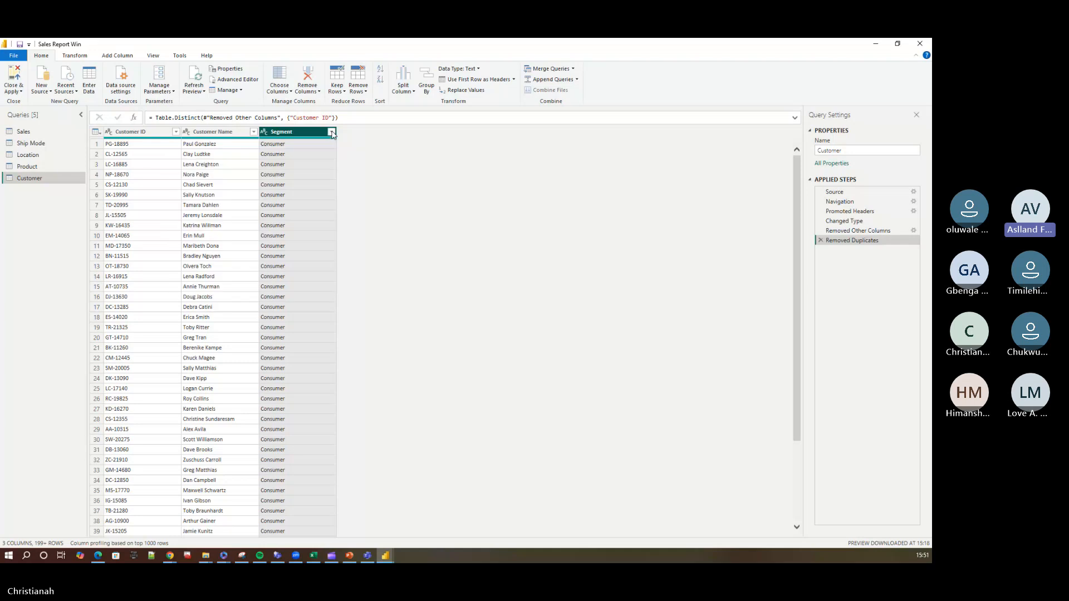
{"action": "left_click", "coordinate": [280, 90]}
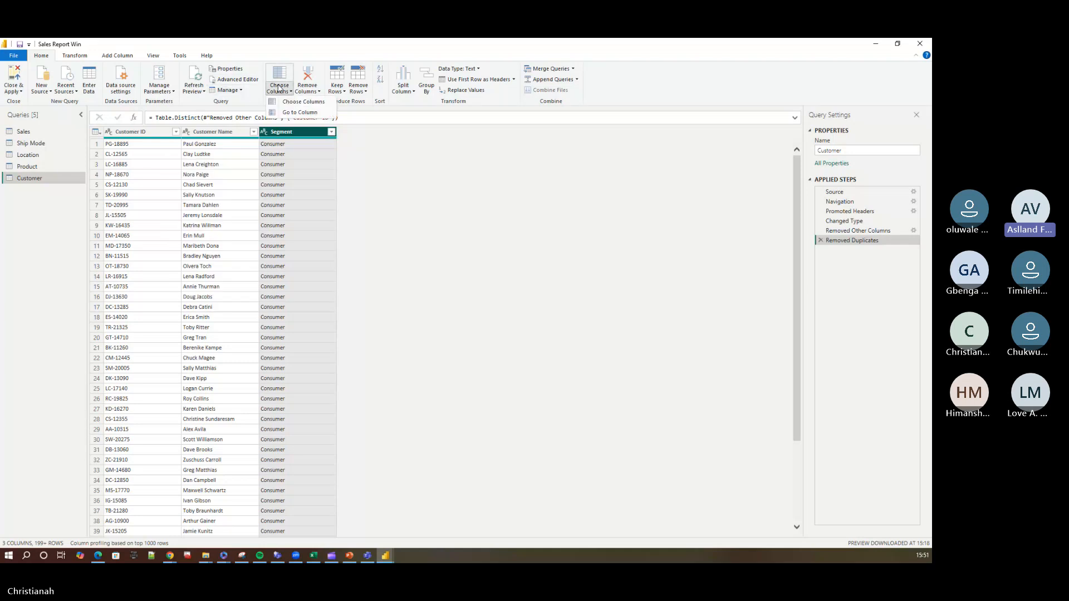
Inspect the Customer query's data at the Promoted Headers step and return to the Removed Duplicates step.
{"action": "left_click", "coordinate": [854, 214]}
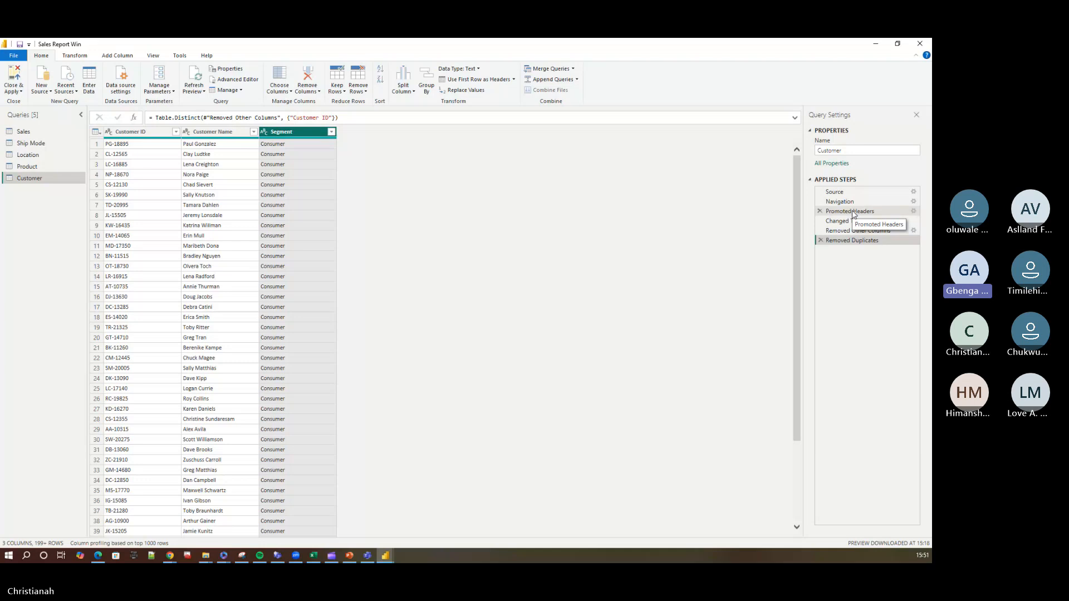
{"action": "left_click", "coordinate": [854, 214]}
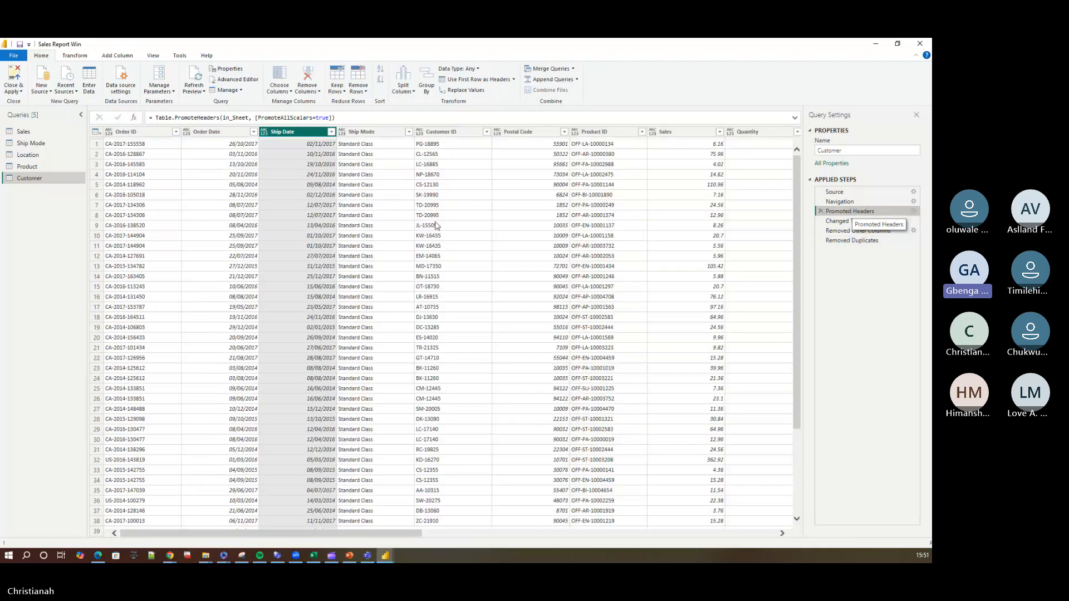
{"action": "left_click_drag", "start_coordinate": [407, 535], "coordinate": [604, 536]}
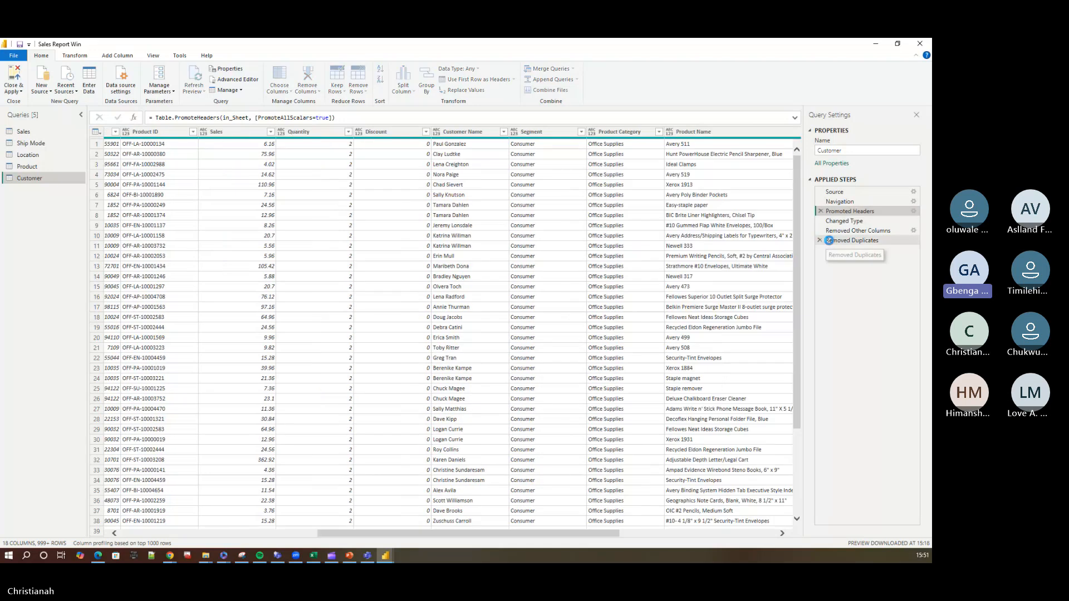
{"action": "left_click", "coordinate": [829, 240]}
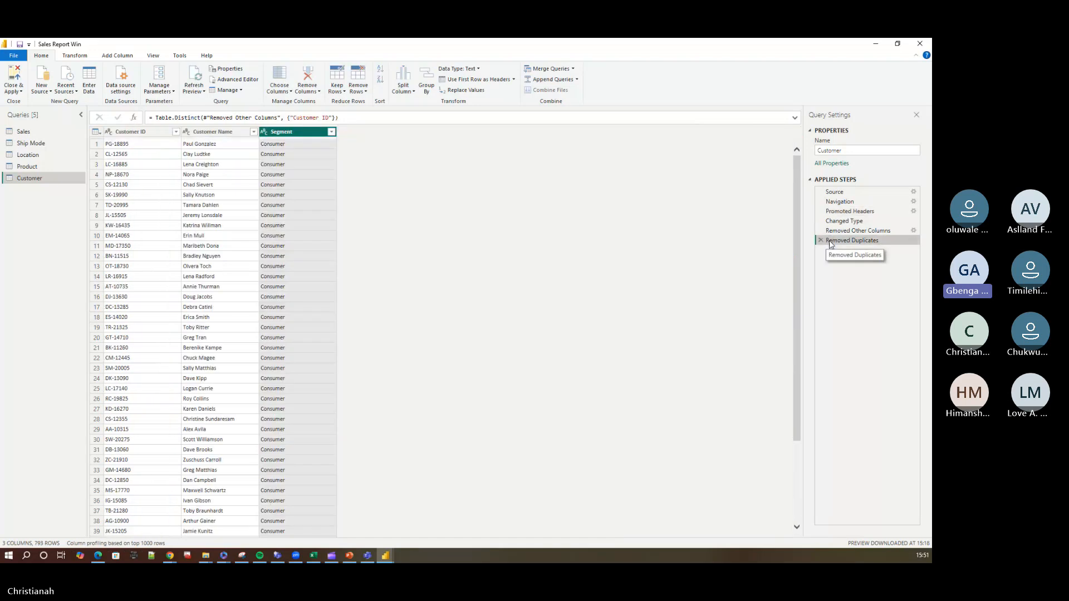
Review the Customer query's Segment filter values again and close the list without filtering.
{"action": "left_click", "coordinate": [331, 131]}
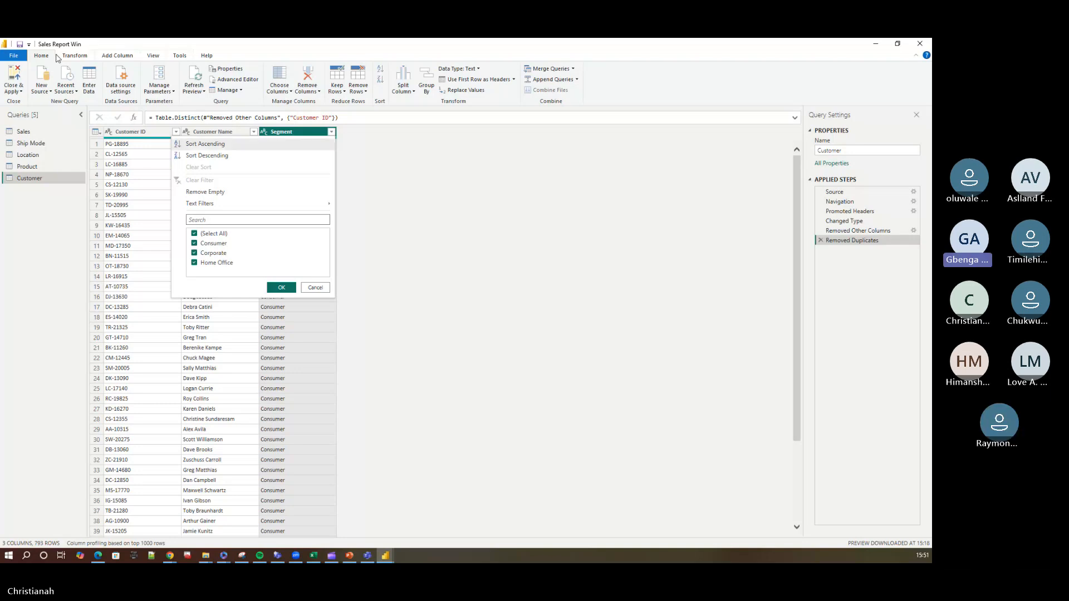
{"action": "key", "text": "alt+Tab"}
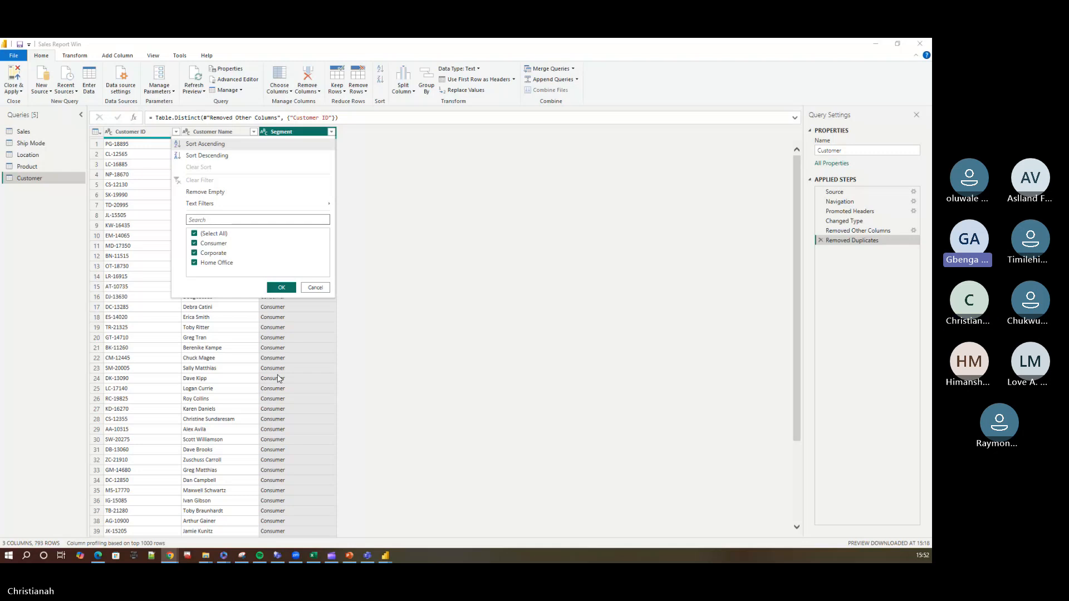
{"action": "left_click", "coordinate": [348, 277]}
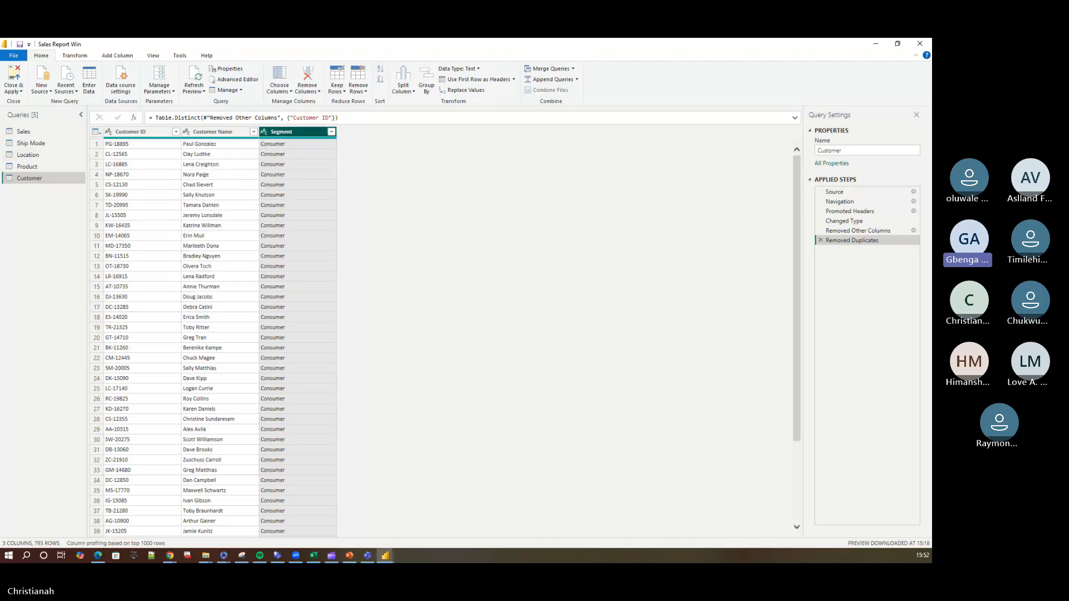
Examine the Sales query's rows, focusing on the Segment and product columns.
{"action": "left_click", "coordinate": [25, 132]}
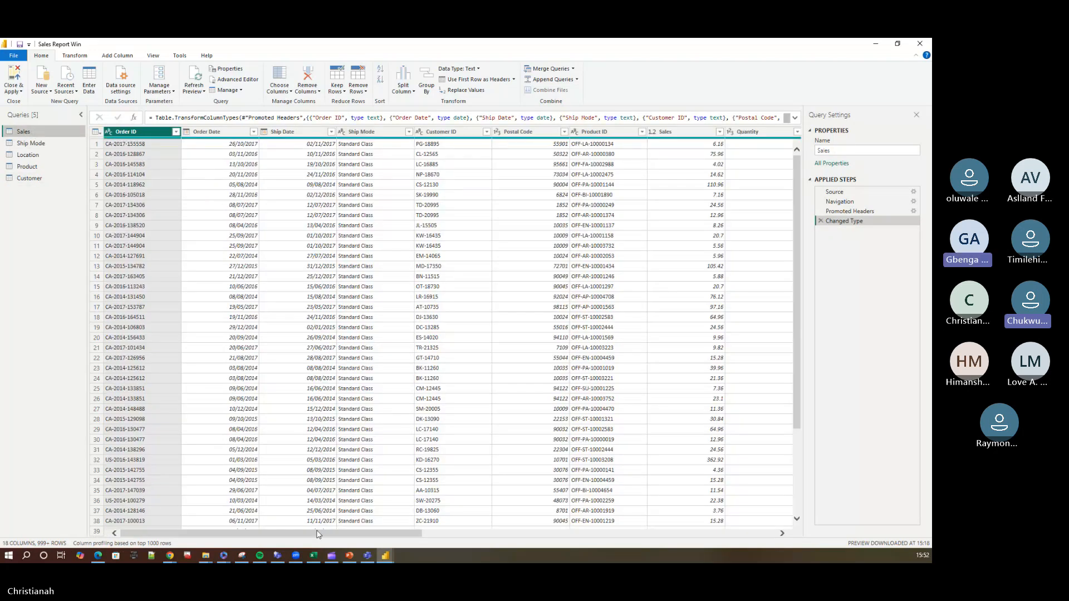
{"action": "left_click_drag", "start_coordinate": [317, 534], "coordinate": [507, 532]}
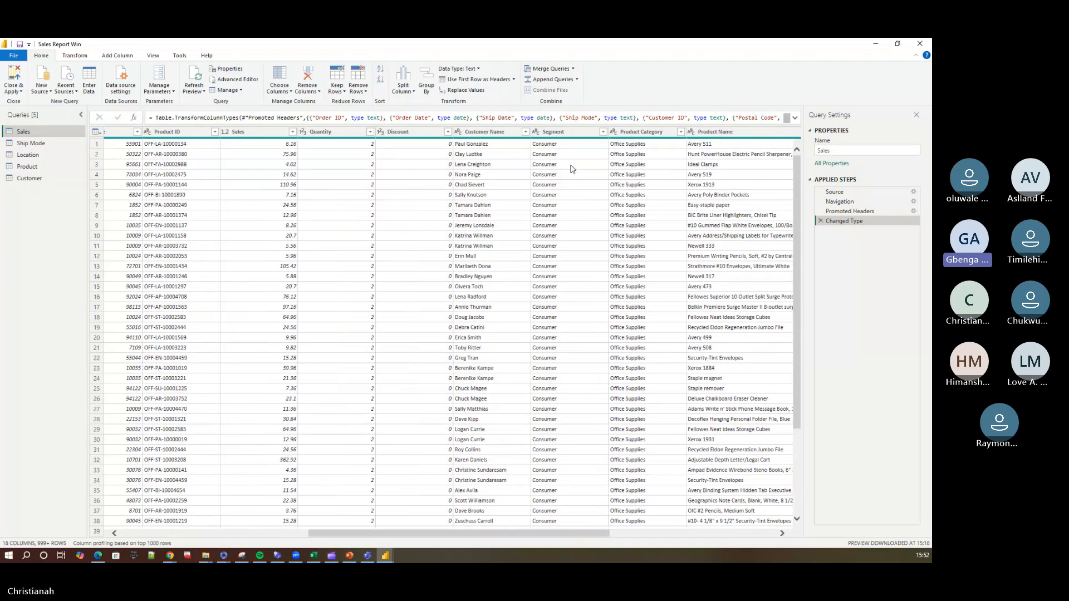
{"action": "scroll", "coordinate": [670, 225], "scroll_direction": "down", "scroll_amount": 1}
{"action": "scroll", "coordinate": [670, 225], "scroll_direction": "down", "scroll_amount": 4}
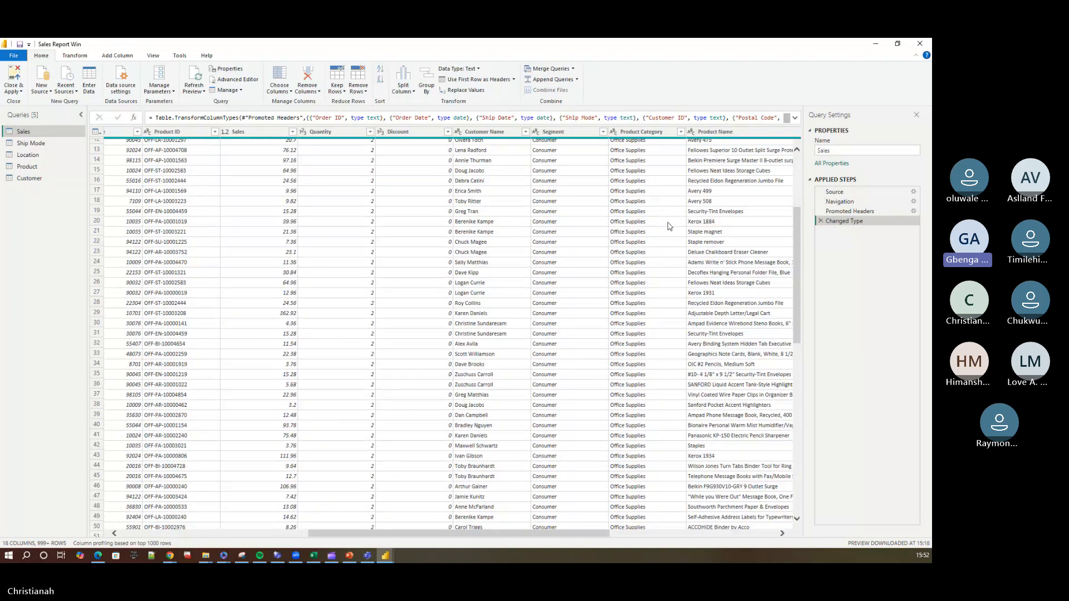
{"action": "scroll", "coordinate": [670, 226], "scroll_direction": "down", "scroll_amount": 18}
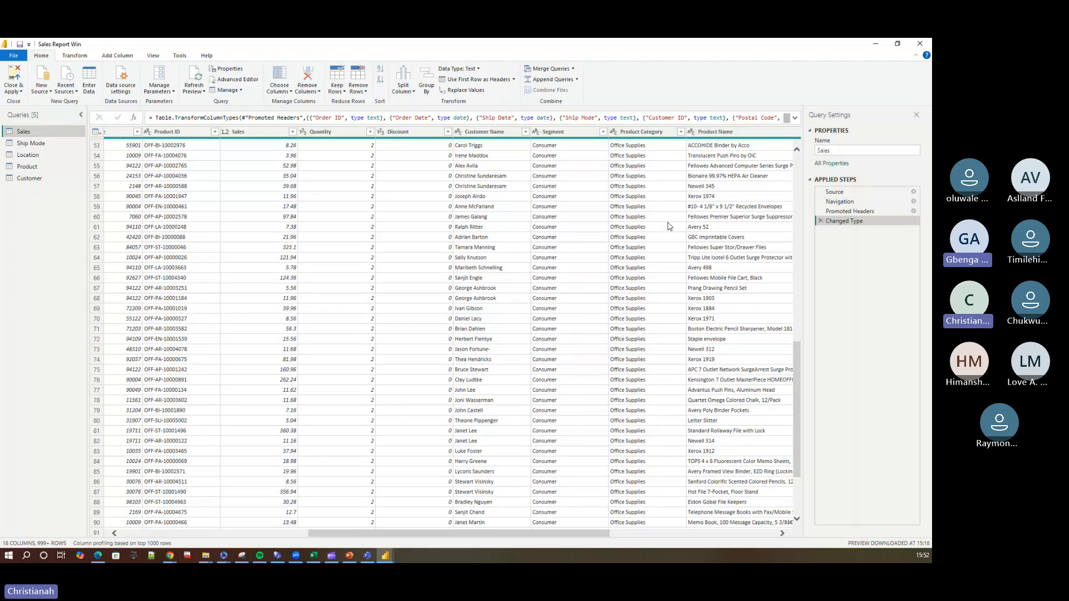
{"action": "scroll", "coordinate": [670, 226], "scroll_direction": "down", "scroll_amount": 6}
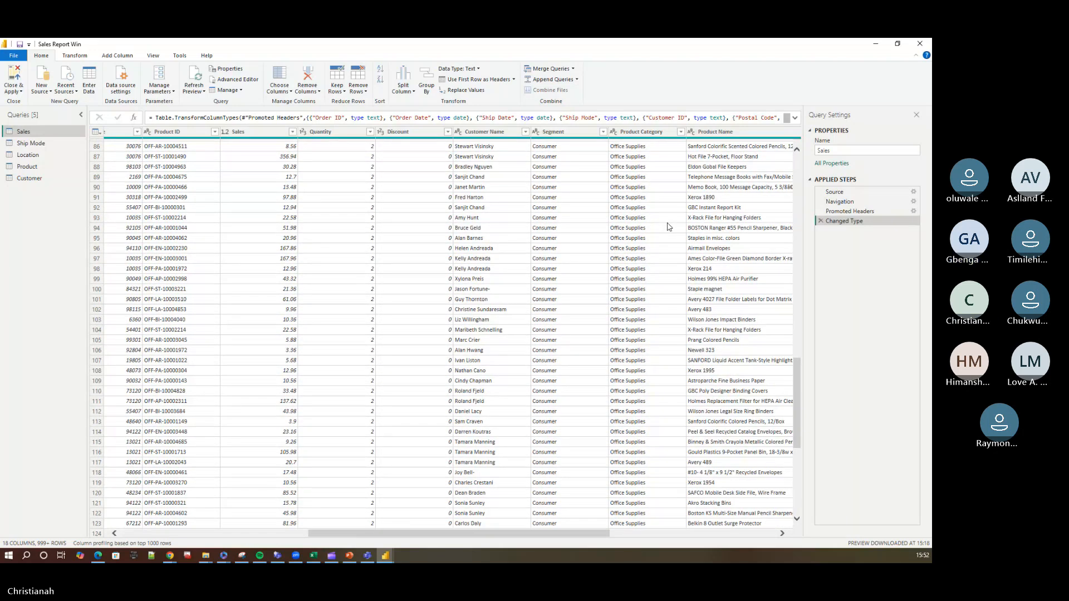
Load the full list of Segment values in the Sales query and filter the column to Corporate only.
{"action": "left_click", "coordinate": [604, 133]}
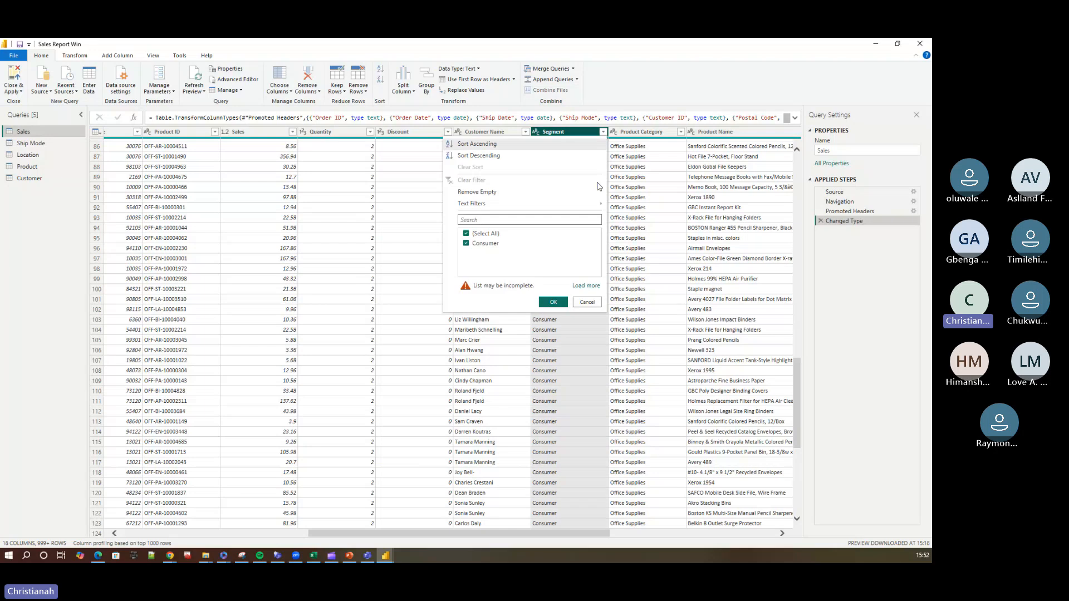
{"action": "left_click", "coordinate": [586, 286]}
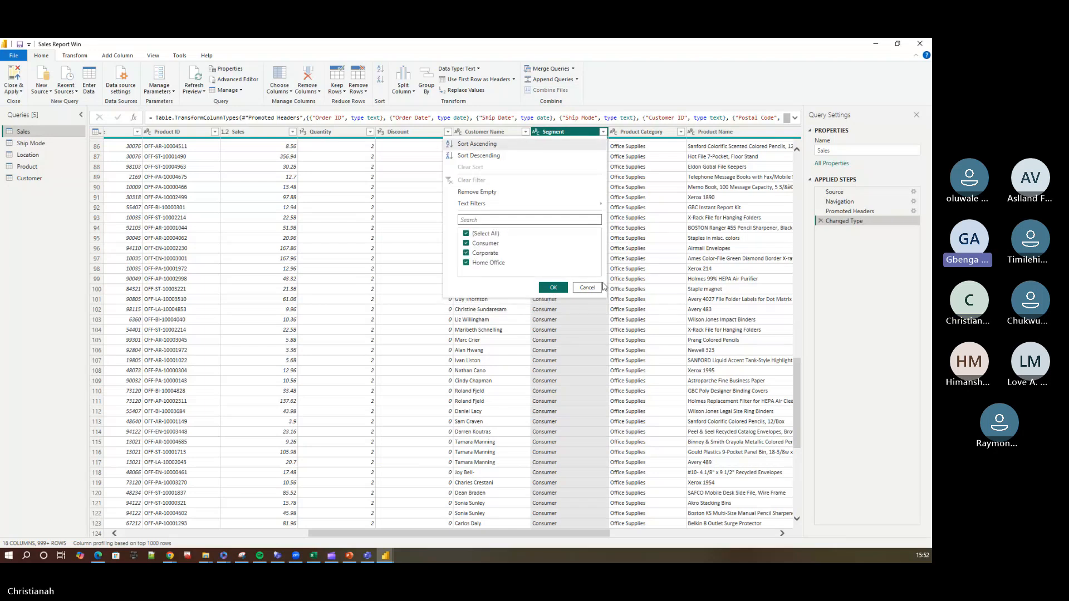
{"action": "left_click", "coordinate": [466, 234]}
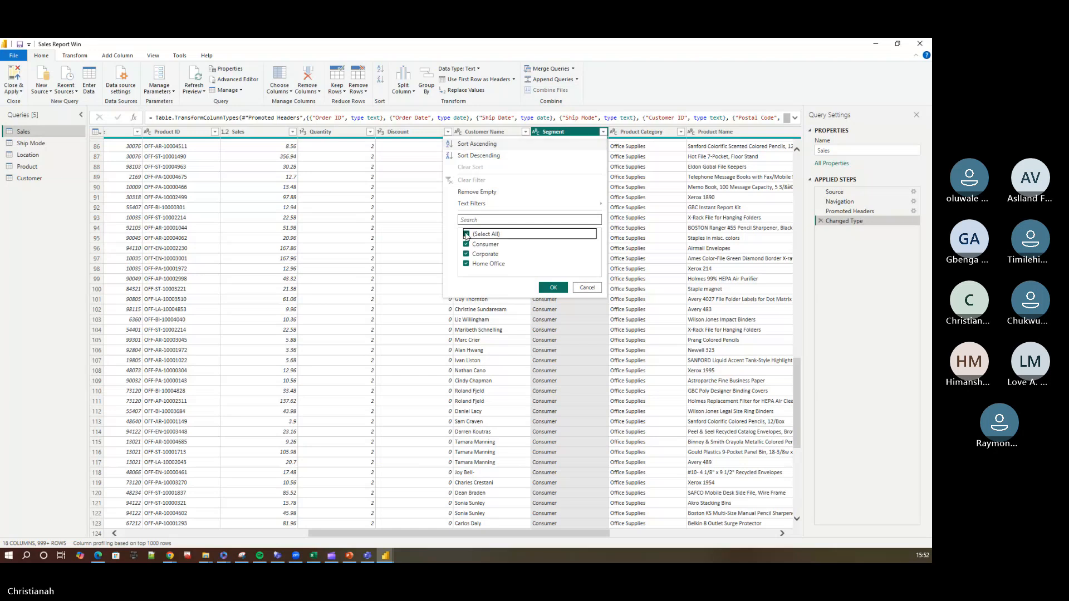
{"action": "left_click", "coordinate": [482, 253]}
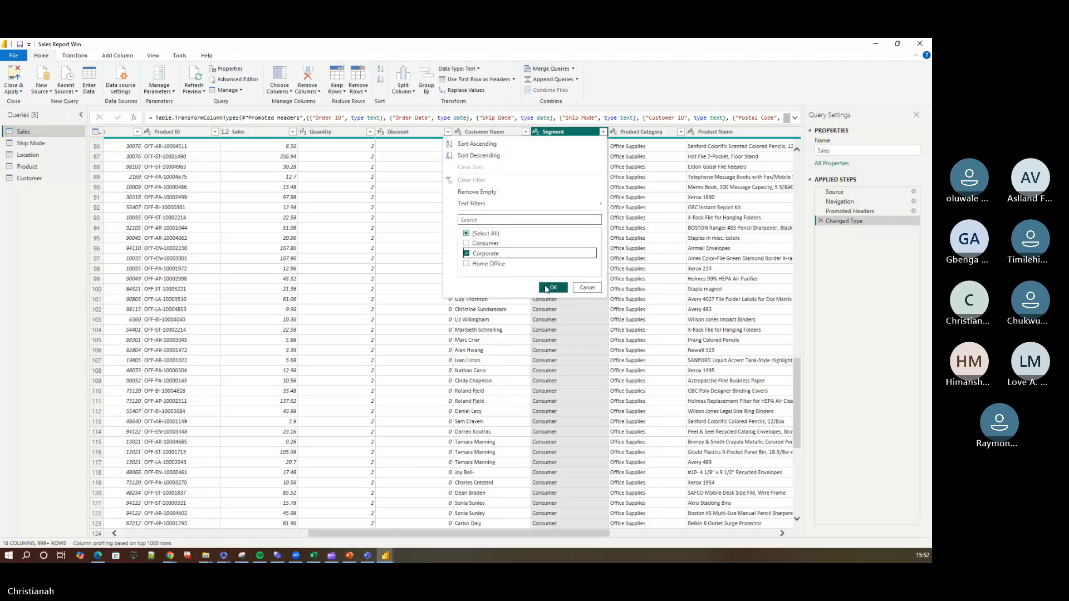
{"action": "left_click", "coordinate": [551, 288]}
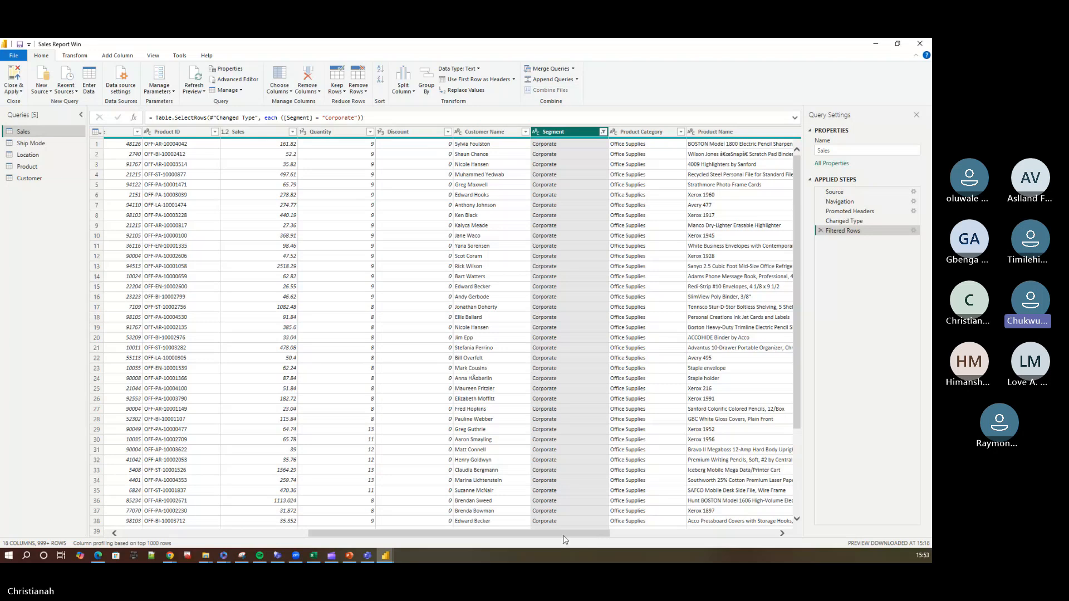
Look through the filtered Sales columns up to Recategory and remove the Filtered Rows step.
{"action": "left_click_drag", "start_coordinate": [565, 536], "coordinate": [605, 550]}
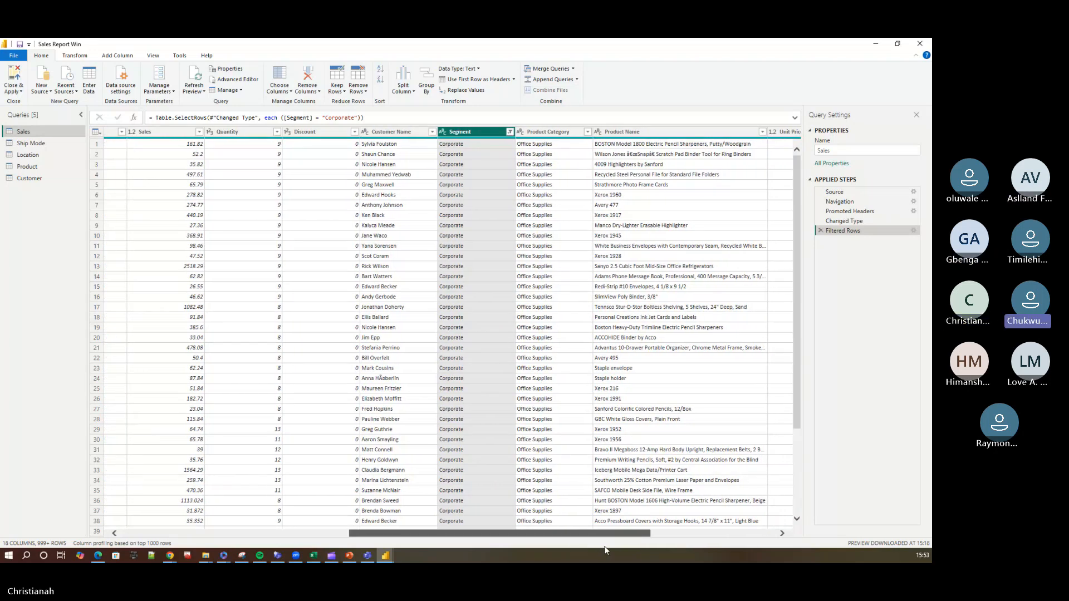
{"action": "left_click_drag", "start_coordinate": [634, 549], "coordinate": [679, 547]}
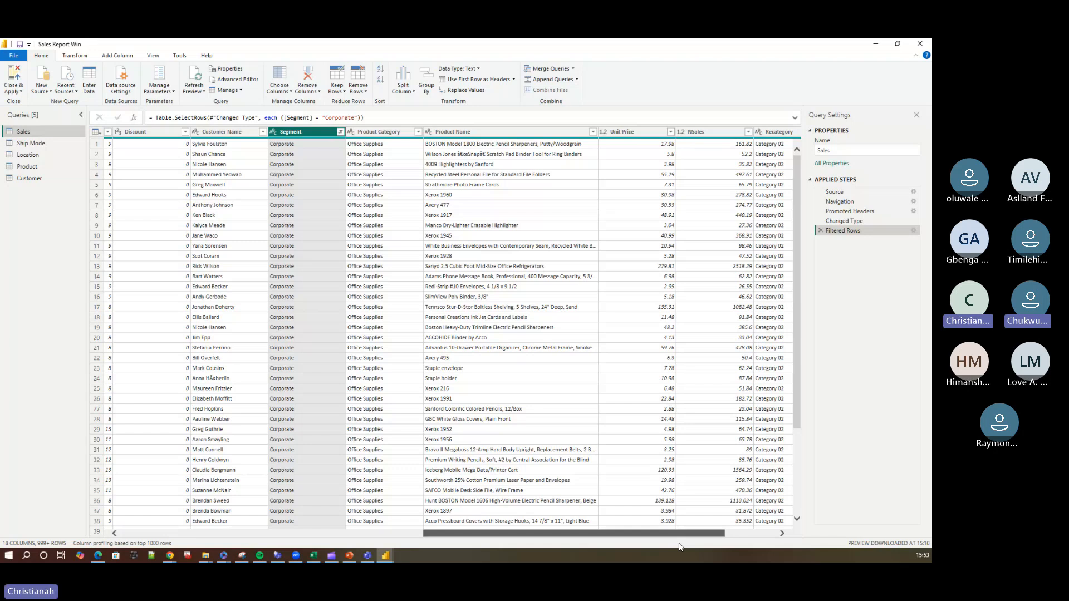
{"action": "left_click_drag", "start_coordinate": [679, 547], "coordinate": [689, 546]}
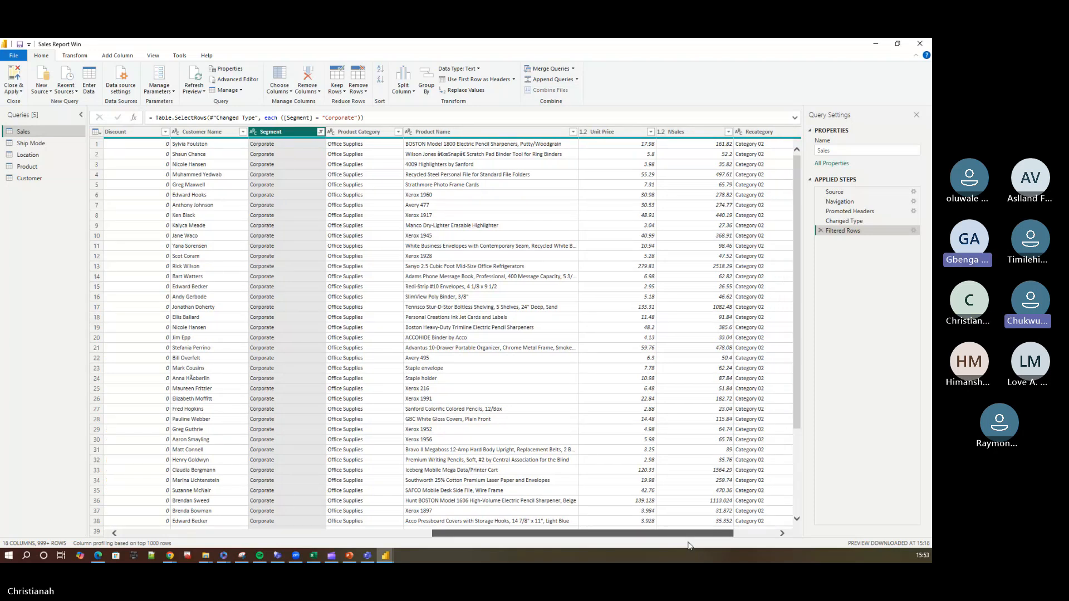
{"action": "mouse_move", "coordinate": [688, 546]}
{"action": "left_mouse_down"}
{"action": "mouse_move", "coordinate": [700, 543]}
{"action": "mouse_move", "coordinate": [681, 543]}
{"action": "left_mouse_up"}
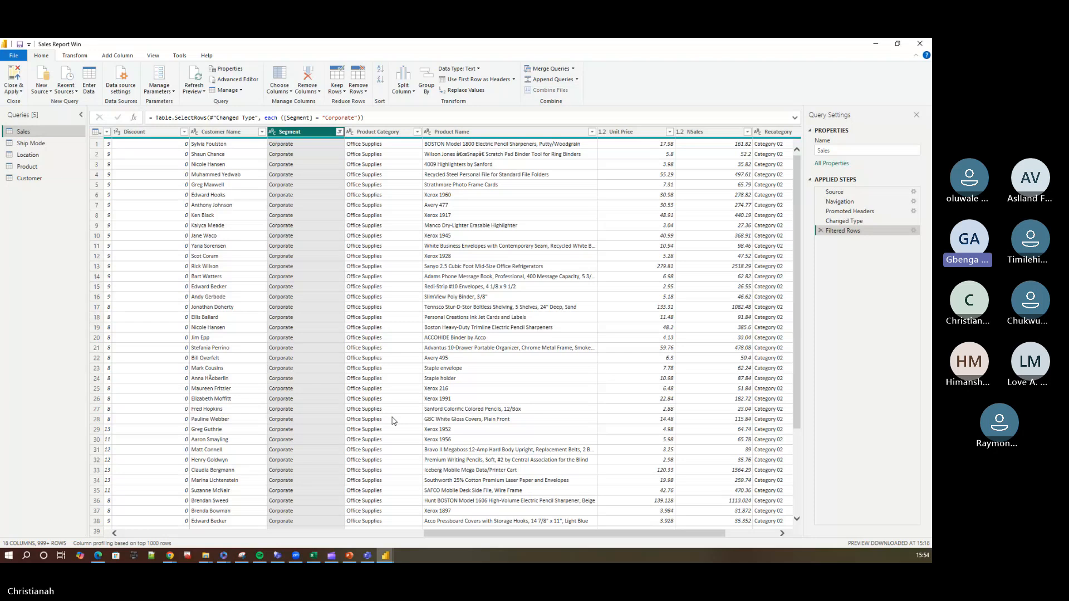
{"action": "mouse_move", "coordinate": [555, 533]}
{"action": "left_mouse_down"}
{"action": "mouse_move", "coordinate": [606, 532]}
{"action": "mouse_move", "coordinate": [542, 533]}
{"action": "left_mouse_up"}
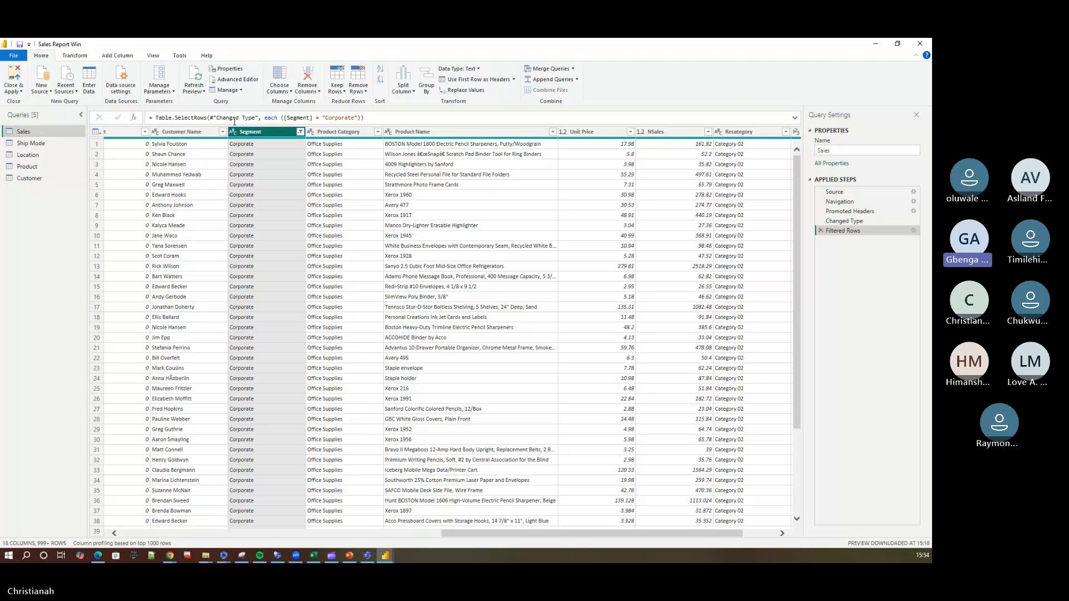
{"action": "left_click", "coordinate": [821, 231]}
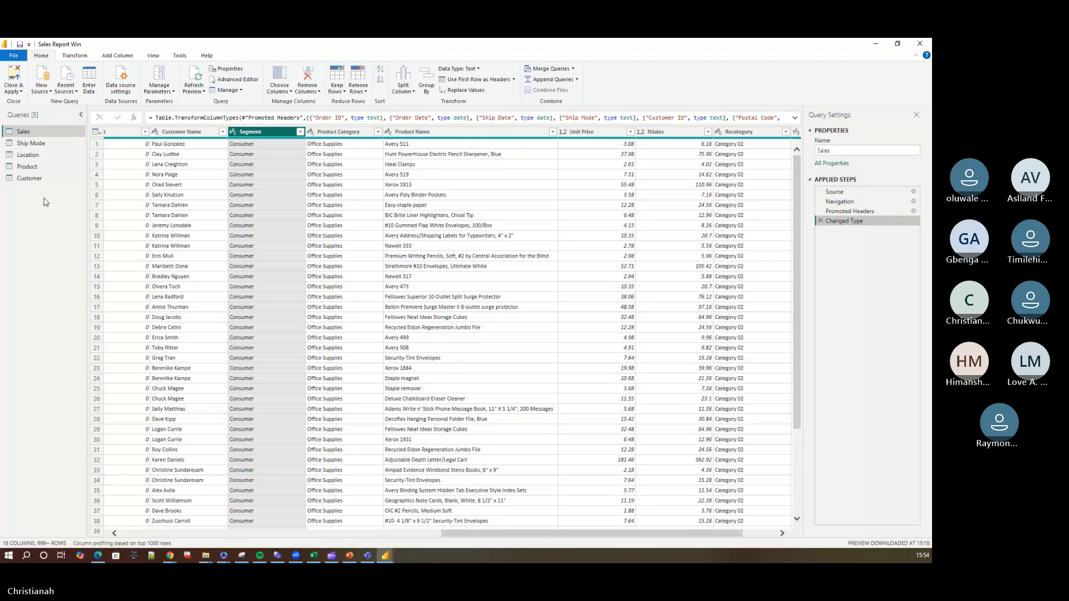
Open the Ship Mode query and view the actions available for it without applying any.
{"action": "left_click", "coordinate": [35, 144]}
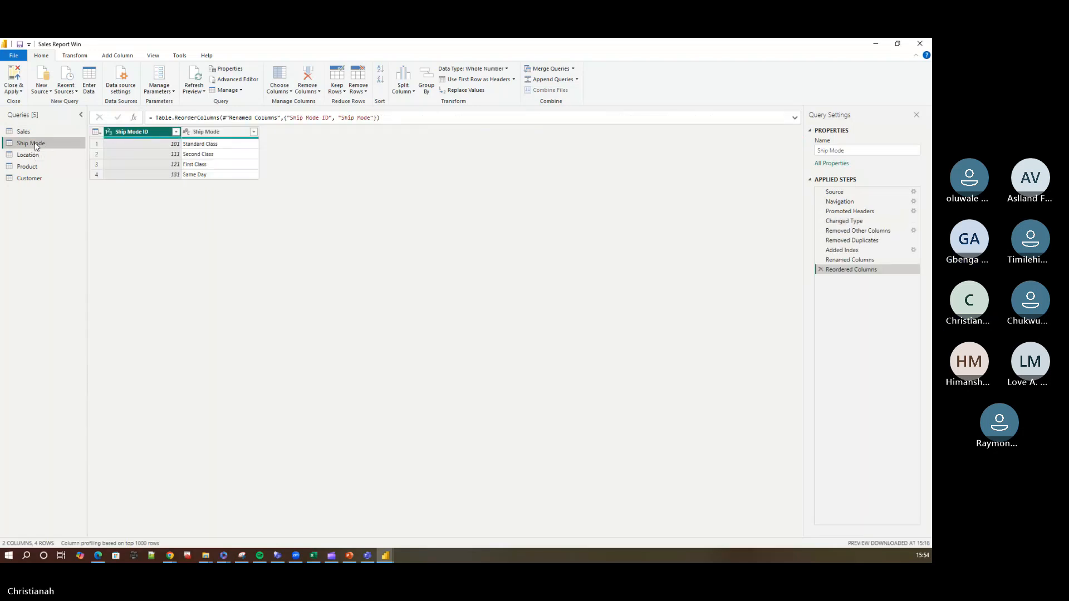
{"action": "right_click", "coordinate": [36, 146]}
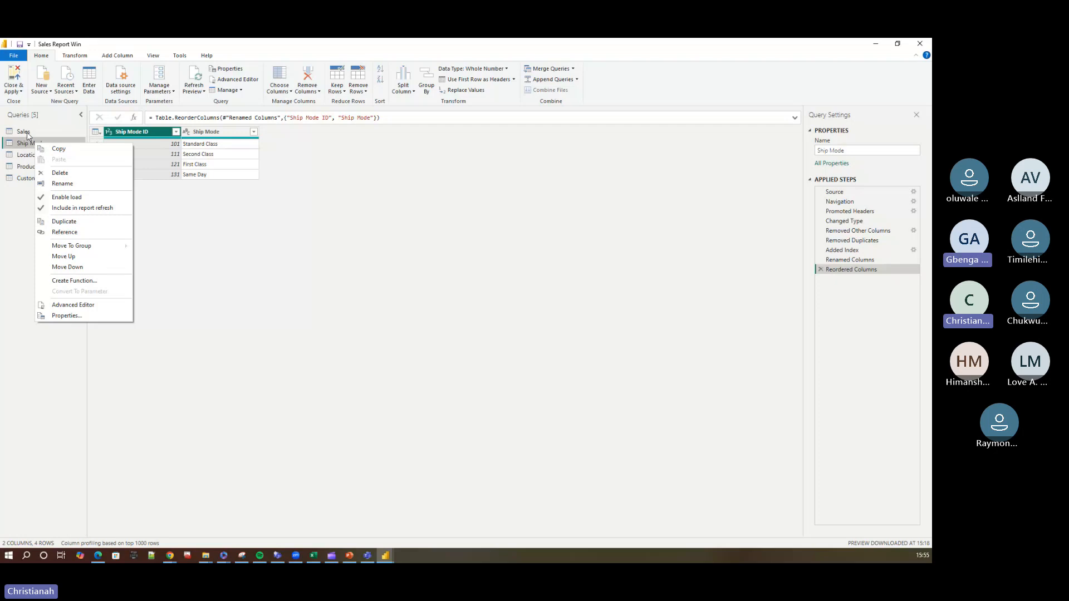
{"action": "left_click", "coordinate": [24, 205]}
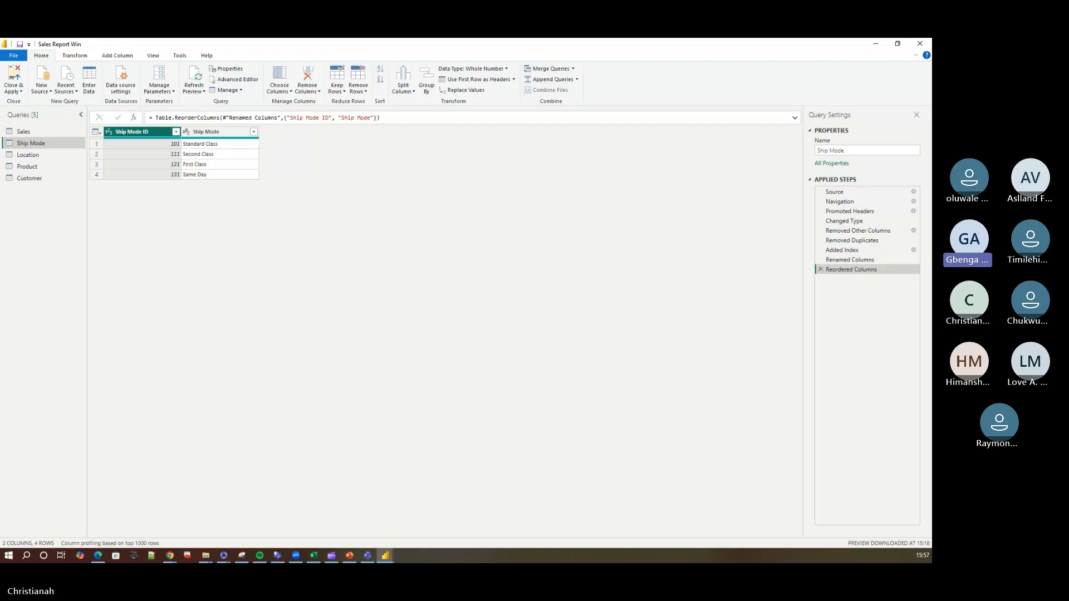
Inspect the Excel workbook settings of the Ship Mode query's Source step, cancel them and return to the Reordered Columns step.
{"action": "key", "text": "alt+Tab"}
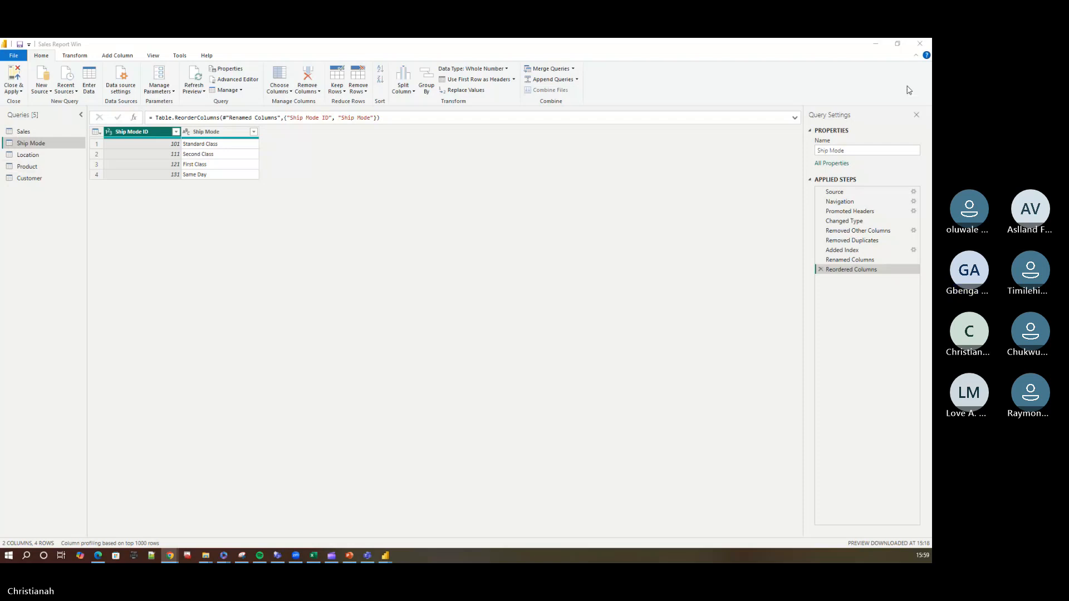
{"action": "left_click", "coordinate": [849, 192]}
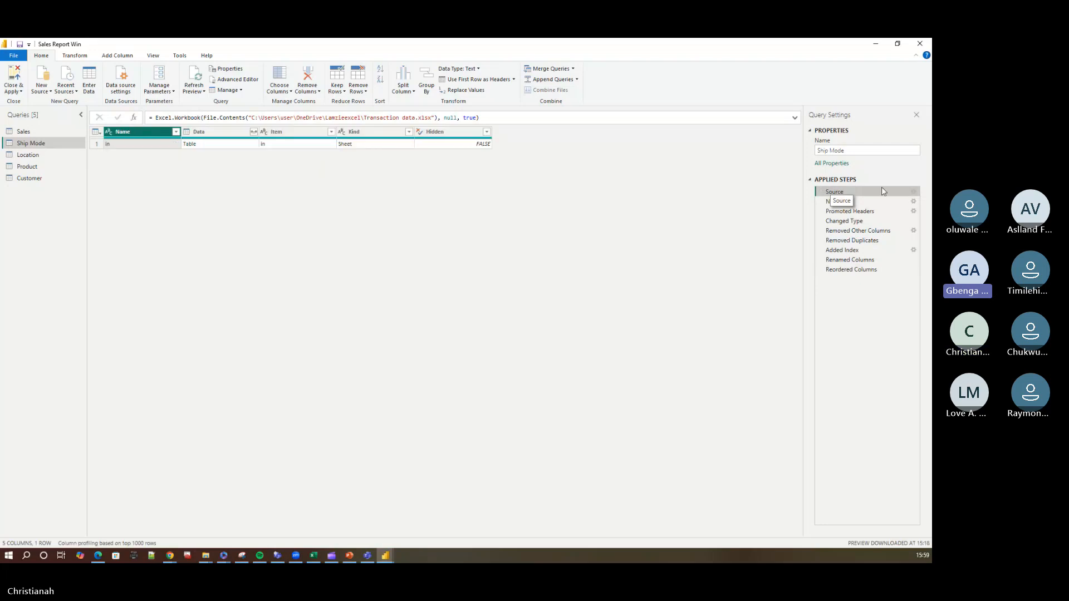
{"action": "left_click", "coordinate": [914, 192]}
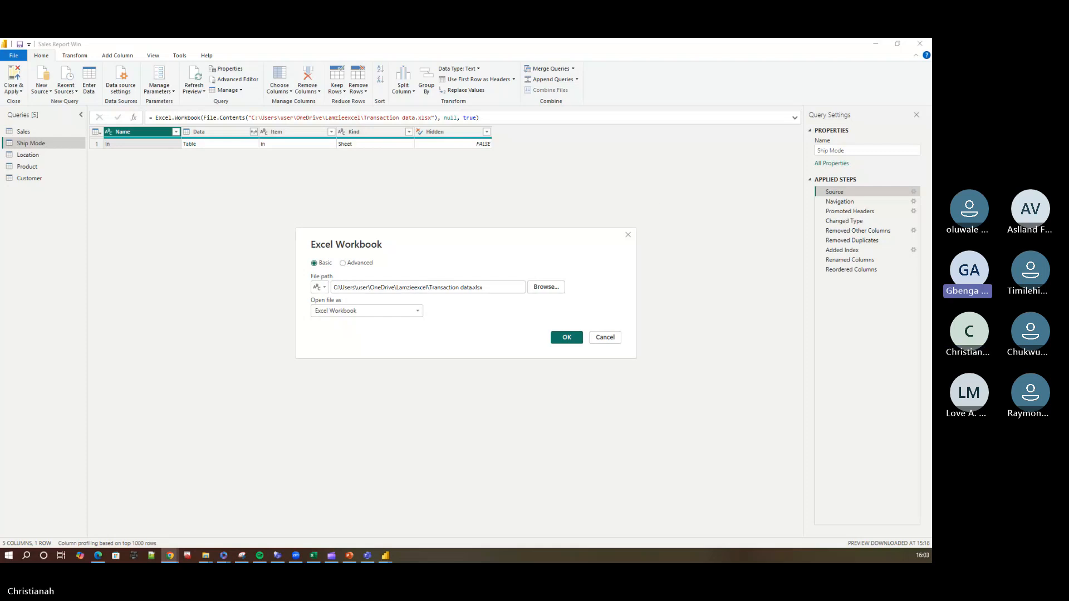
{"action": "left_click", "coordinate": [605, 337]}
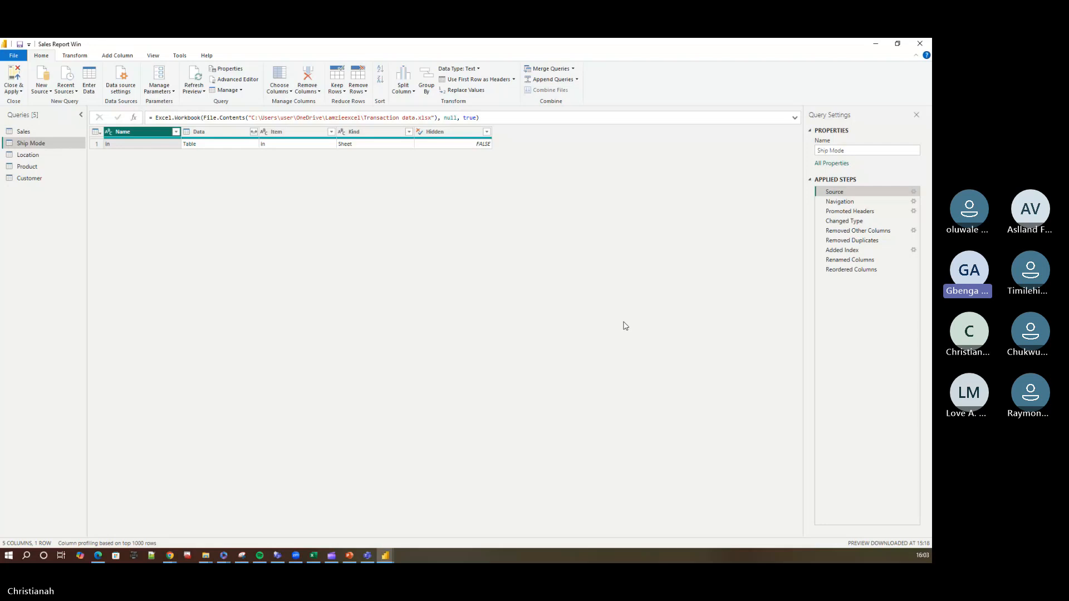
{"action": "left_click", "coordinate": [863, 271]}
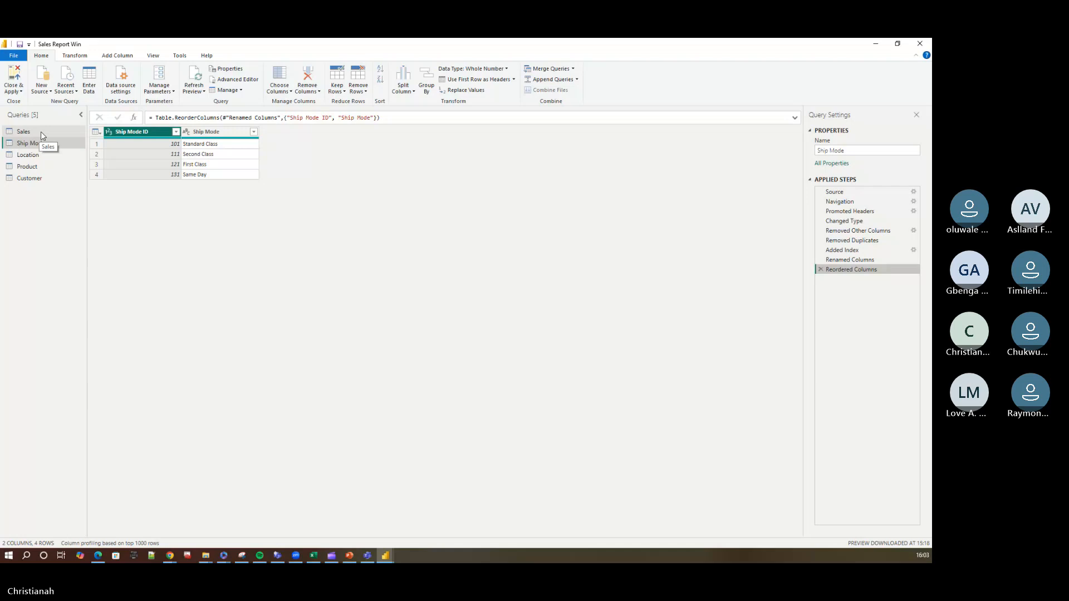
Open the Sales query and view the actions available for it without applying any.
{"action": "left_click", "coordinate": [41, 132]}
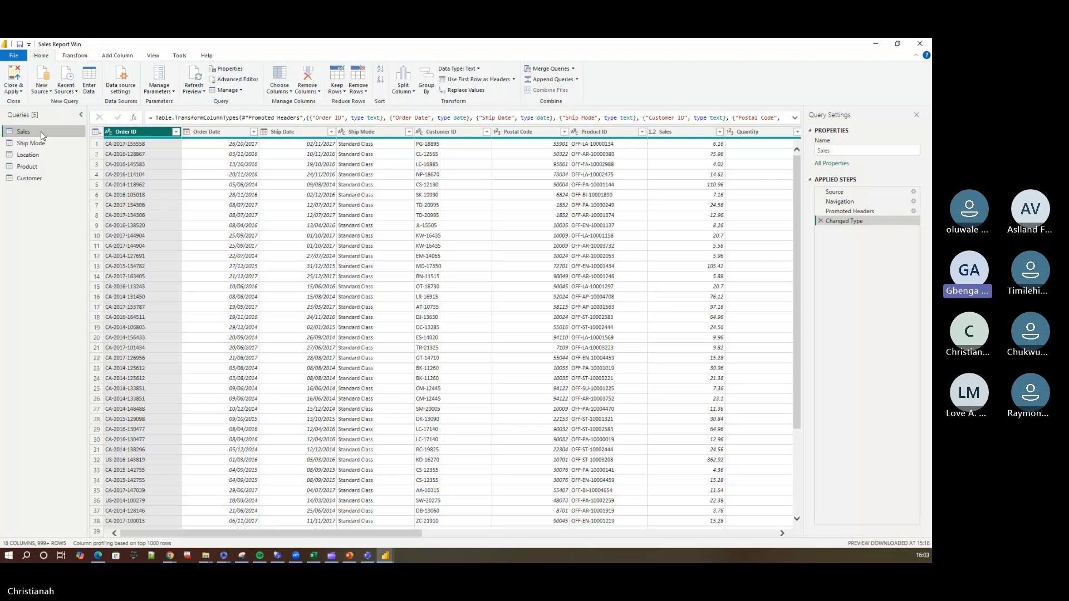
{"action": "right_click", "coordinate": [41, 131]}
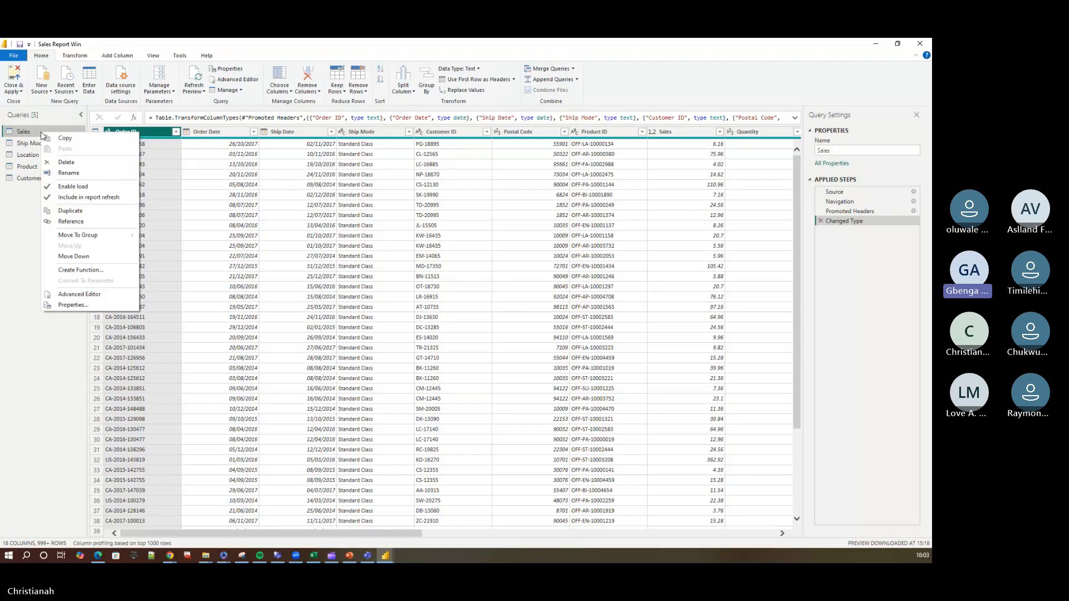
{"action": "left_click", "coordinate": [8, 260]}
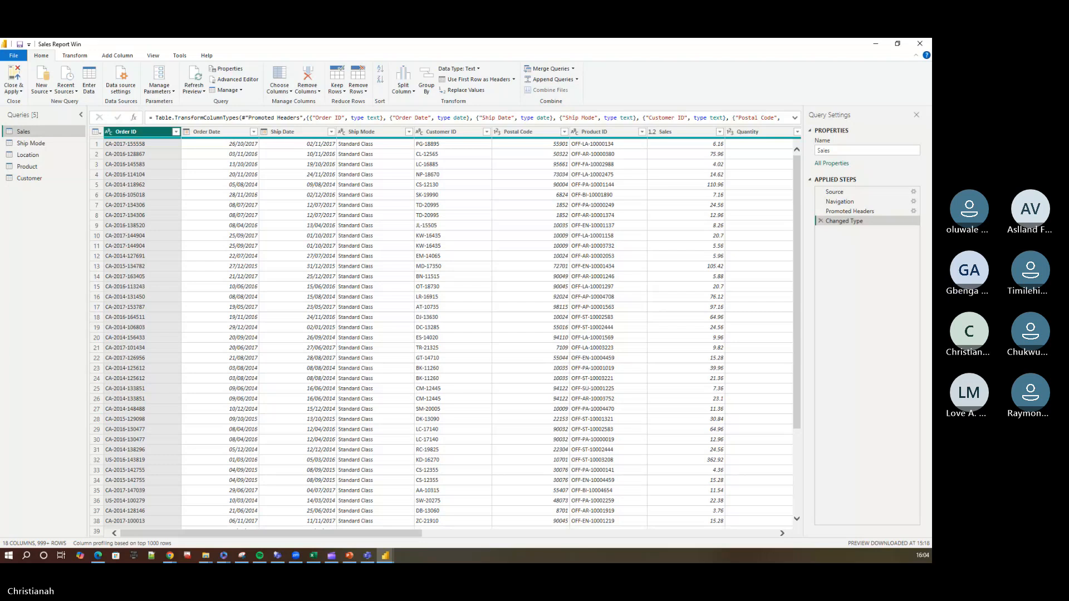
Compare the Ship Mode query with the Sales query and return to Sales.
{"action": "key", "text": "alt+Tab"}
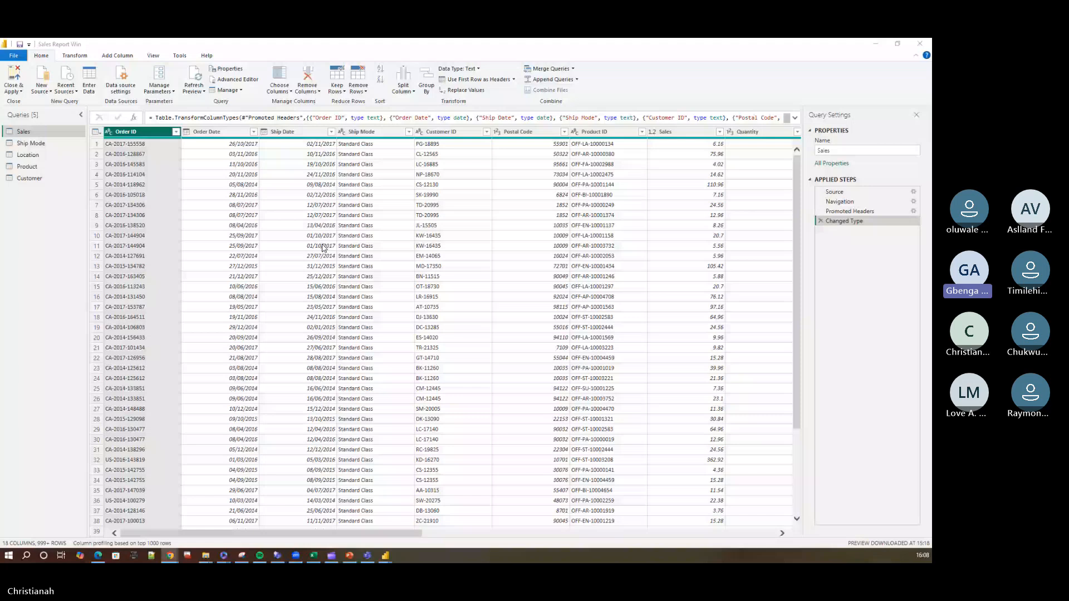
{"action": "left_click", "coordinate": [37, 144]}
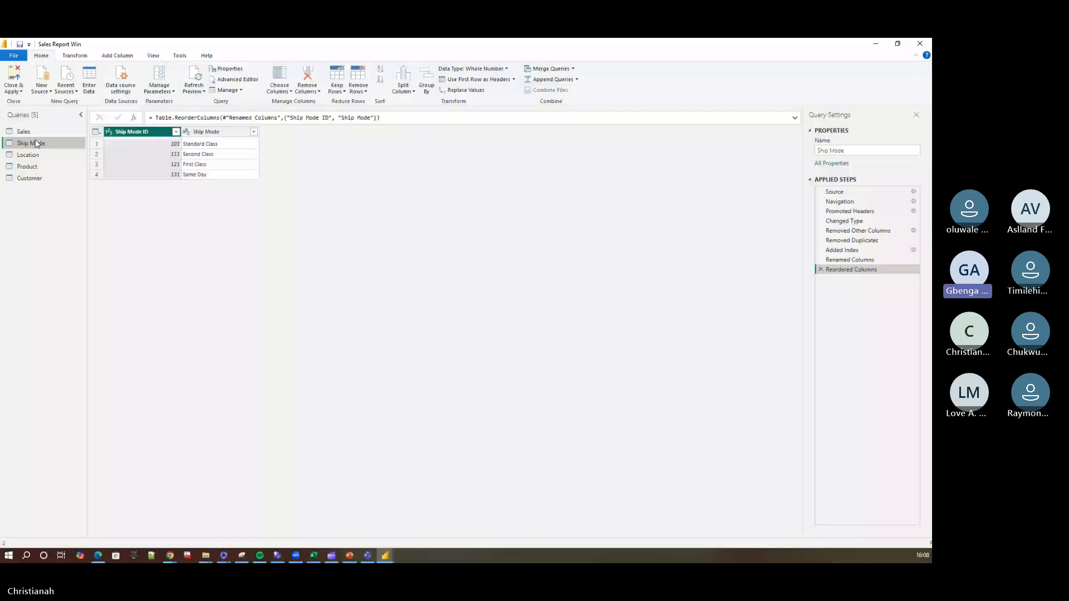
{"action": "left_click", "coordinate": [34, 132]}
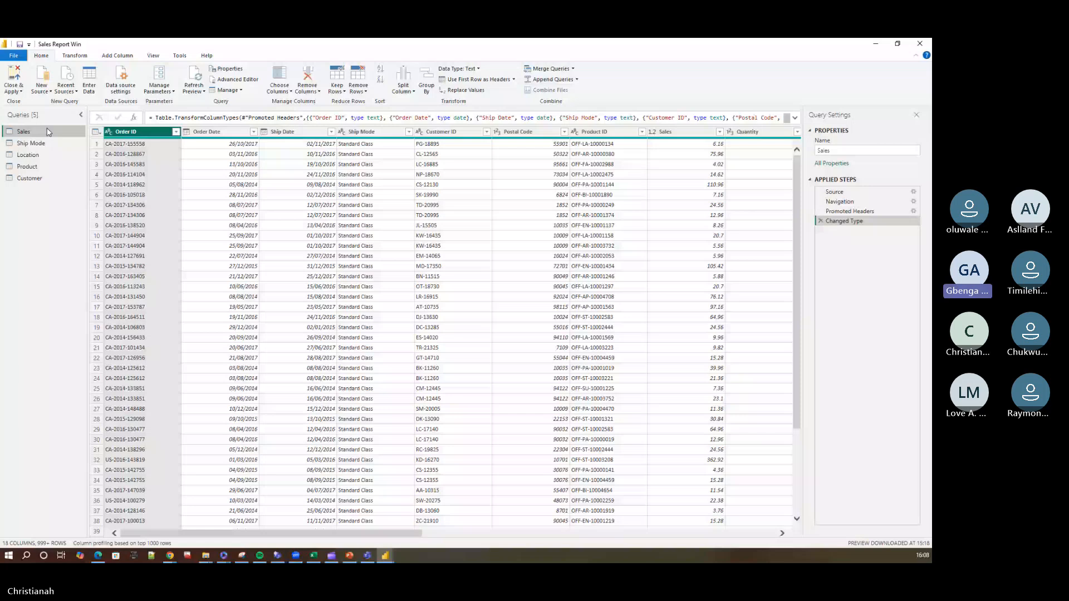
{"action": "key", "text": "alt+Tab"}
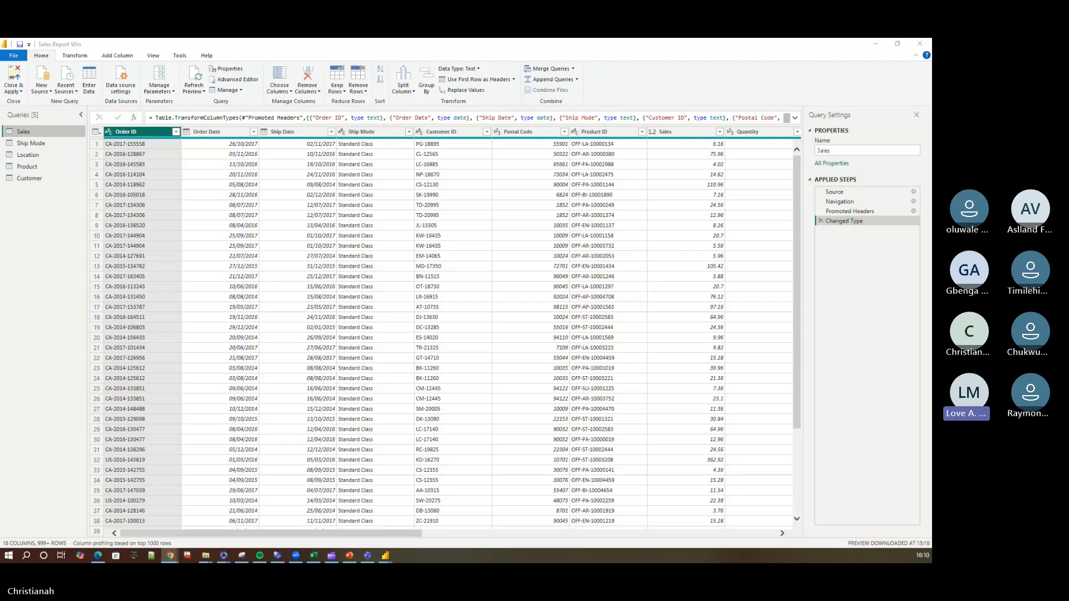
{"action": "left_click", "coordinate": [45, 146]}
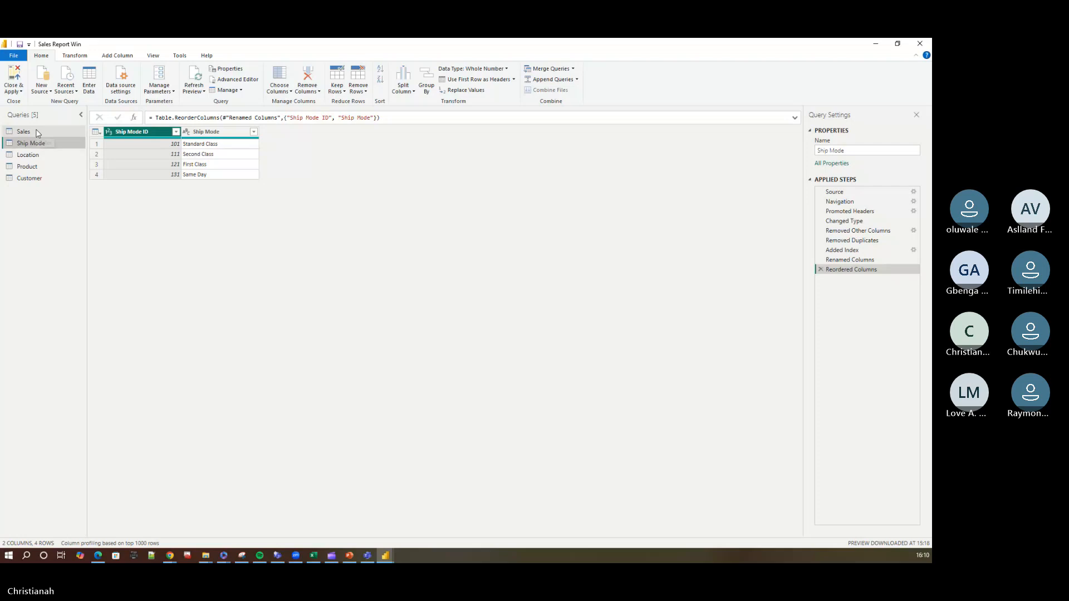
{"action": "left_click", "coordinate": [37, 134]}
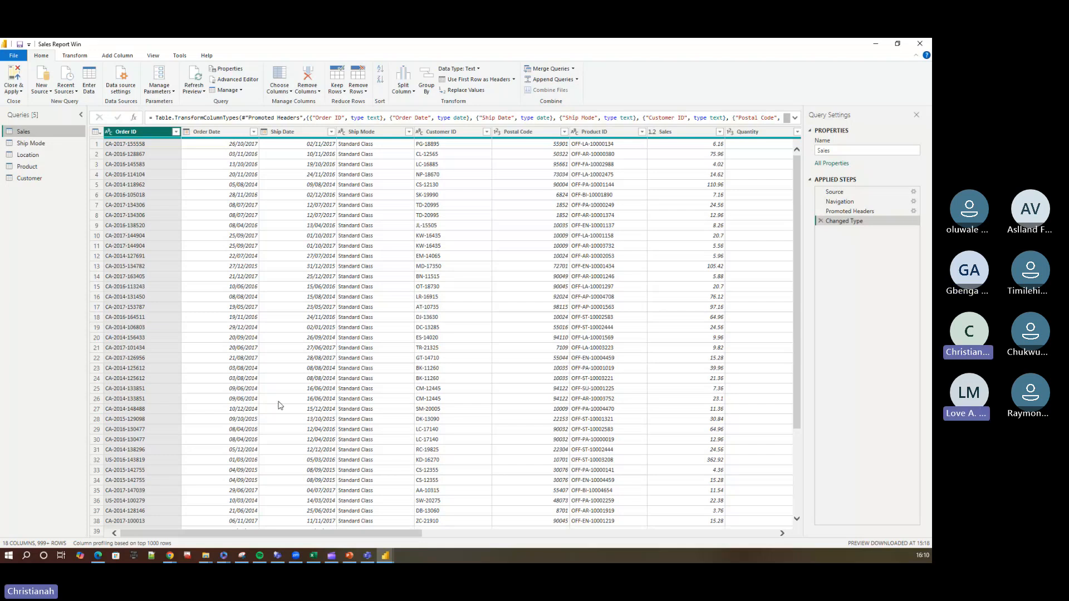
Merge the Ship Mode query into Sales with a left outer join, matching on the Ship Mode column of both tables.
{"action": "left_click_drag", "start_coordinate": [304, 534], "coordinate": [374, 550]}
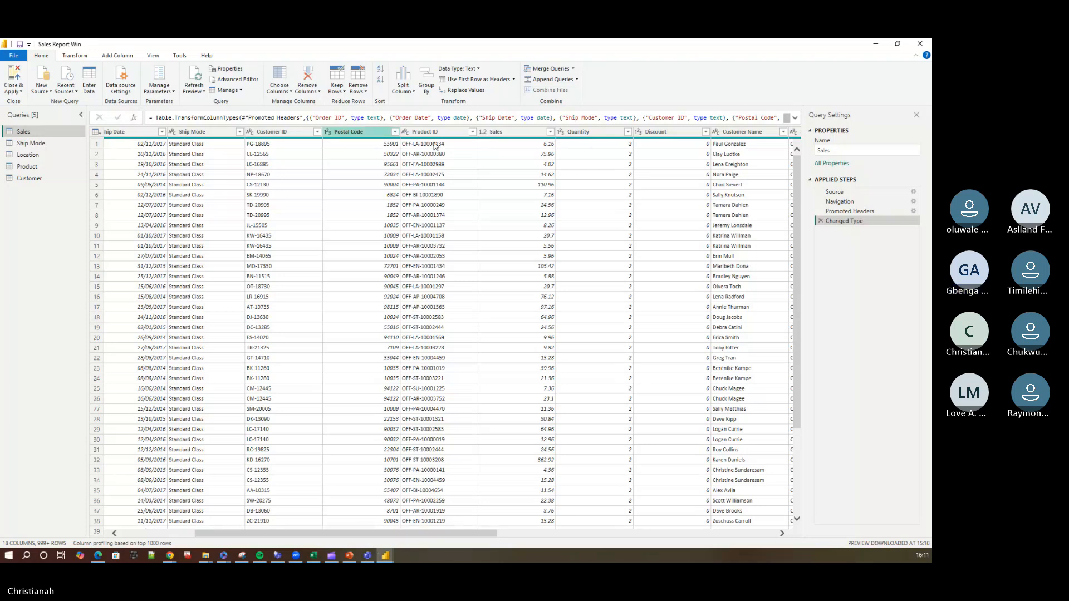
{"action": "left_click", "coordinate": [574, 71]}
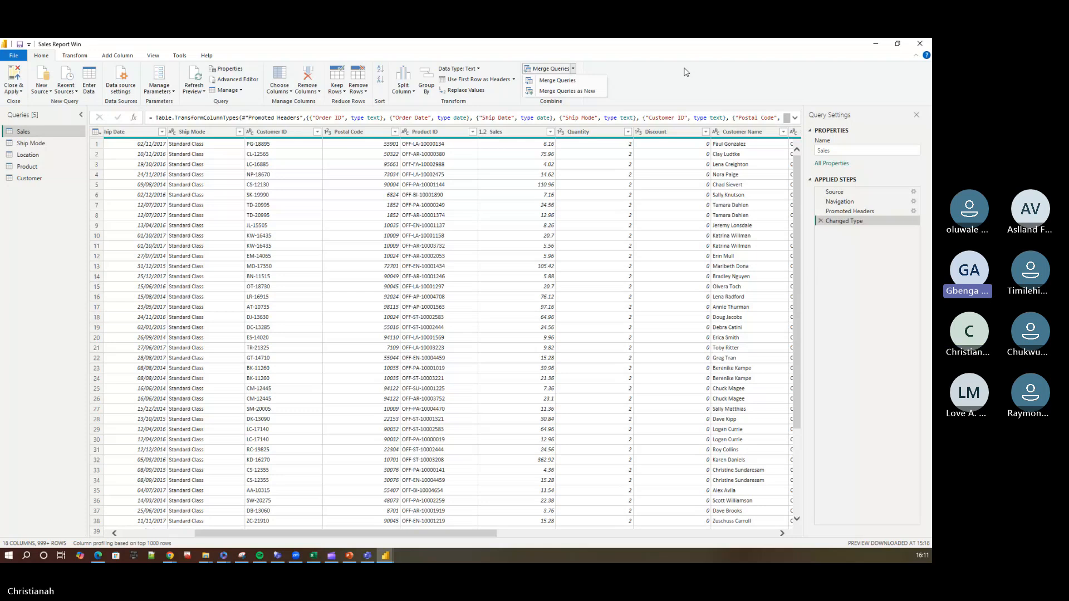
{"action": "left_click", "coordinate": [572, 83]}
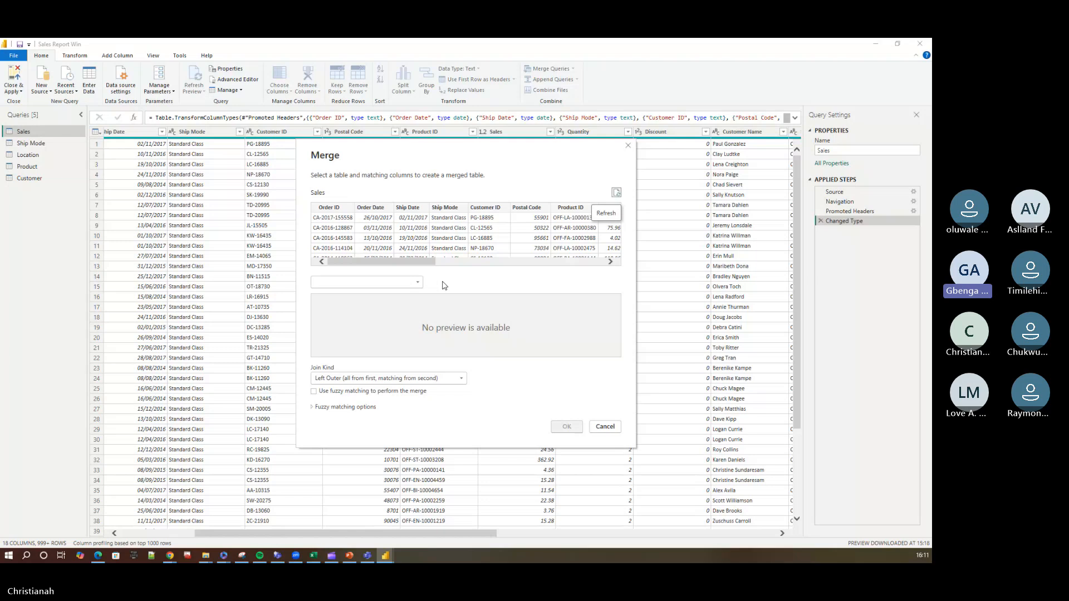
{"action": "left_click", "coordinate": [414, 279]}
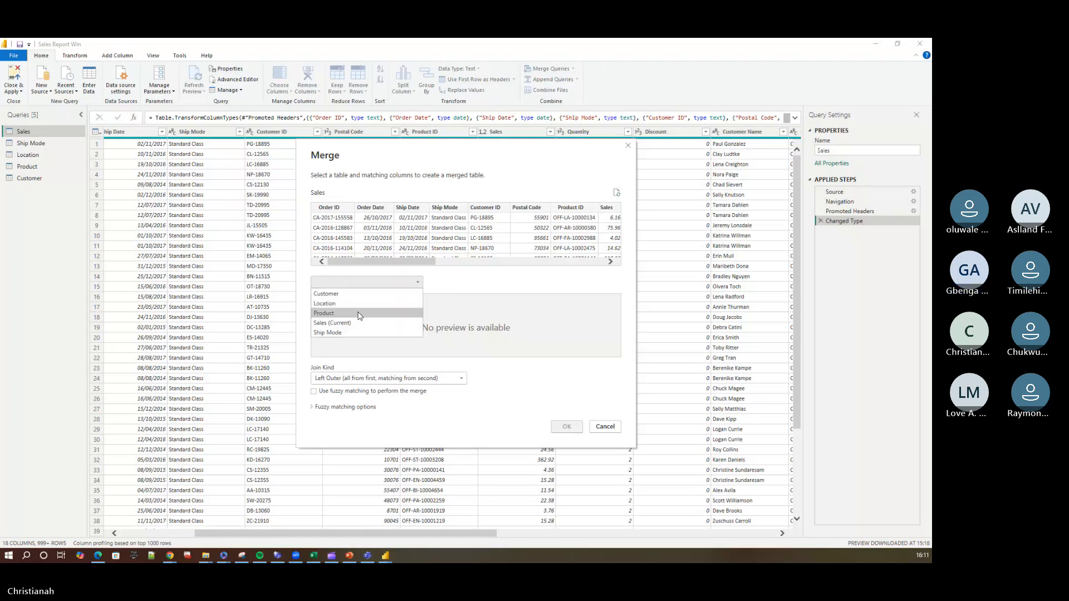
{"action": "left_click", "coordinate": [340, 336]}
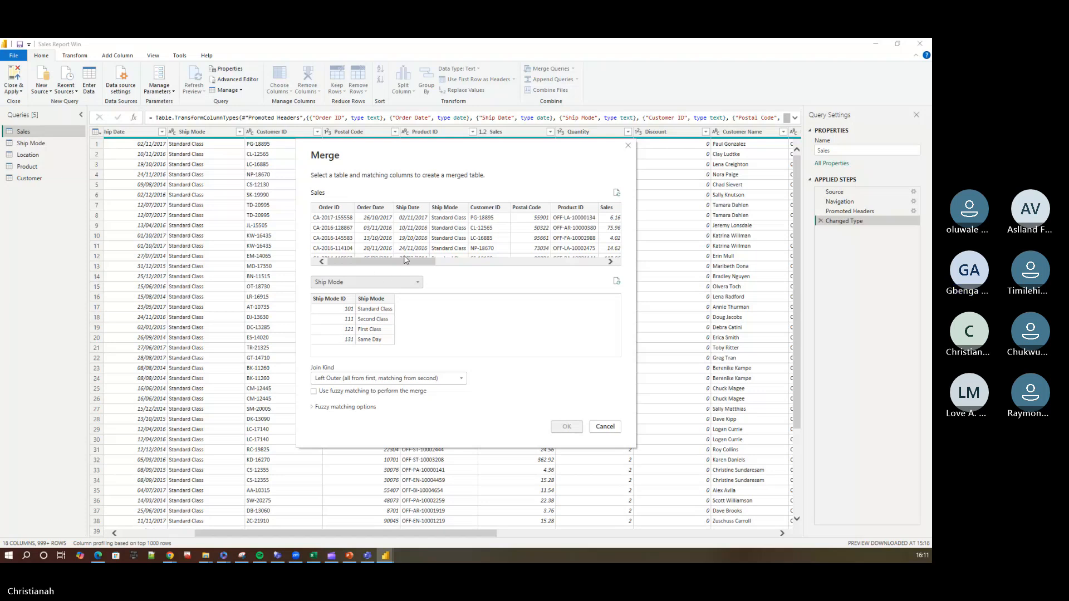
{"action": "left_click", "coordinate": [423, 260]}
{"action": "left_click", "coordinate": [455, 210]}
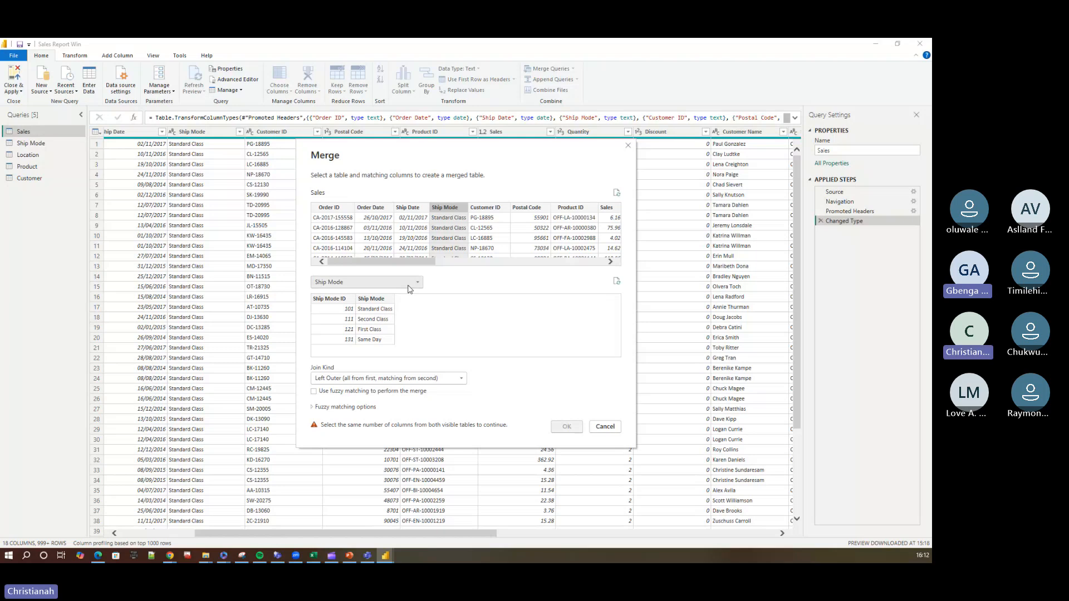
{"action": "left_click", "coordinate": [381, 299]}
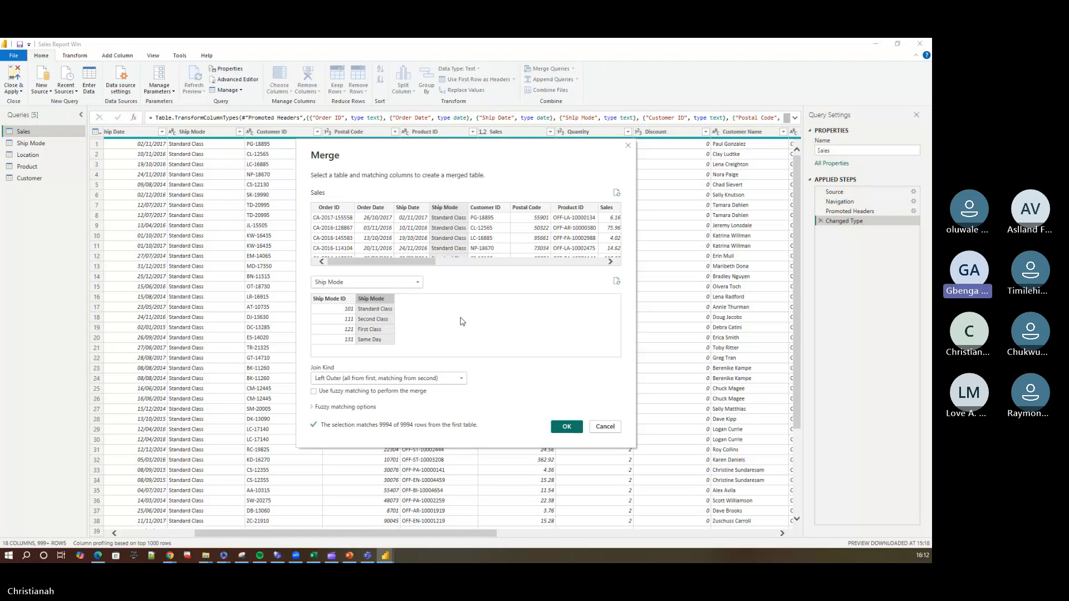
{"action": "left_click", "coordinate": [567, 428]}
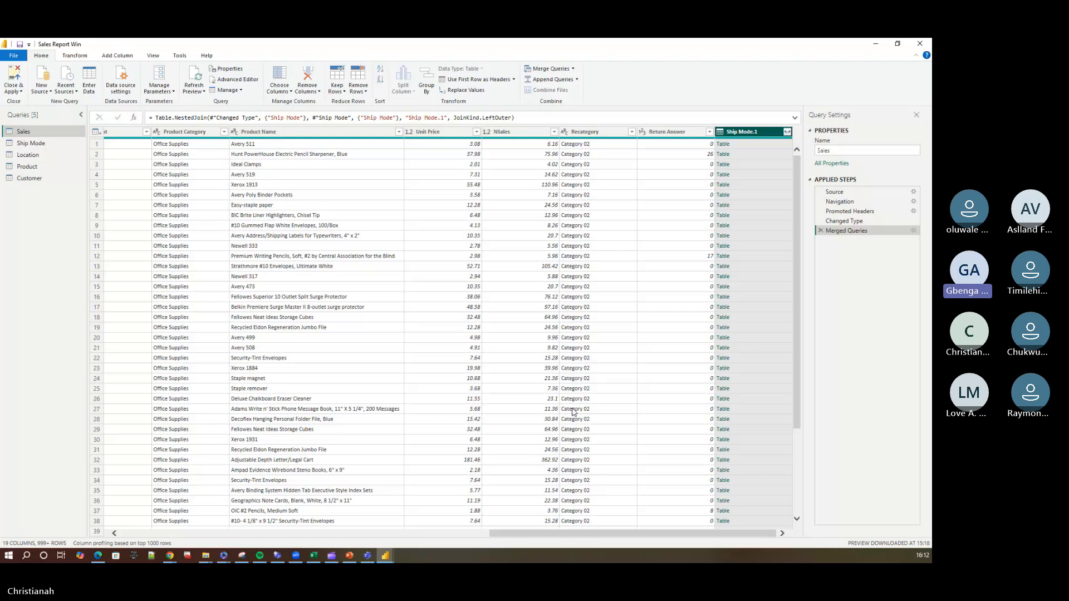
Expand the merged Ship Mode.1 column to Ship Mode ID only, without the original column name as prefix.
{"action": "left_click", "coordinate": [787, 132]}
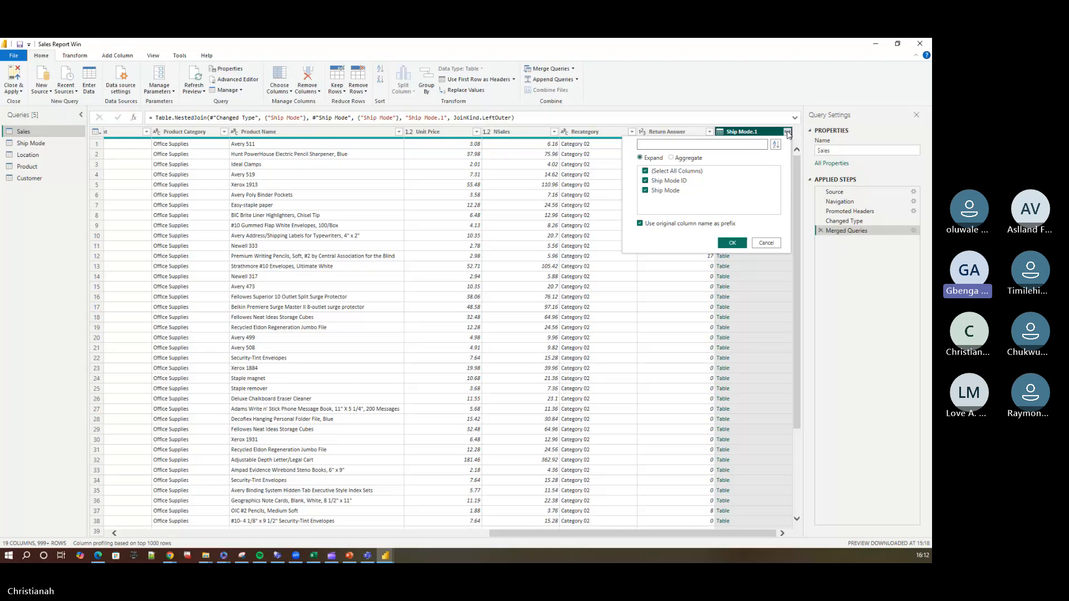
{"action": "left_click", "coordinate": [654, 172]}
{"action": "left_click", "coordinate": [647, 182]}
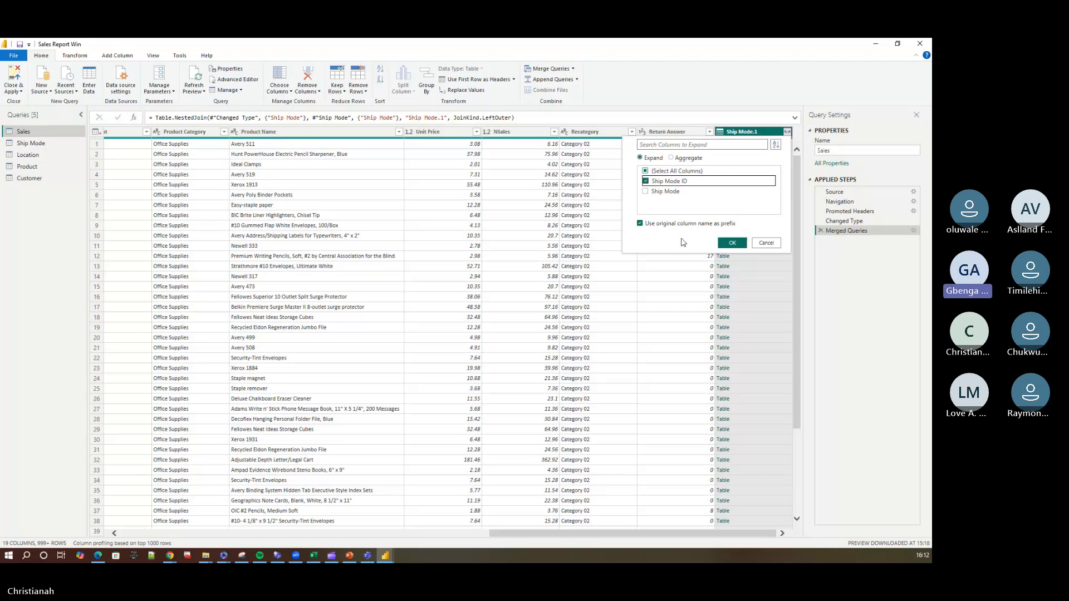
{"action": "left_click", "coordinate": [640, 224]}
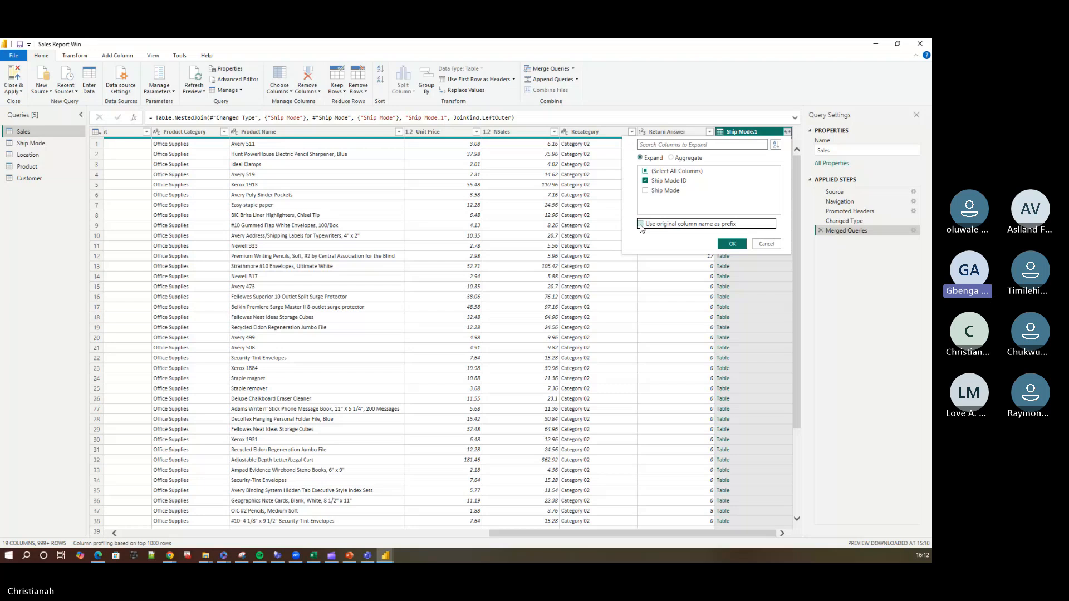
{"action": "left_click", "coordinate": [733, 243]}
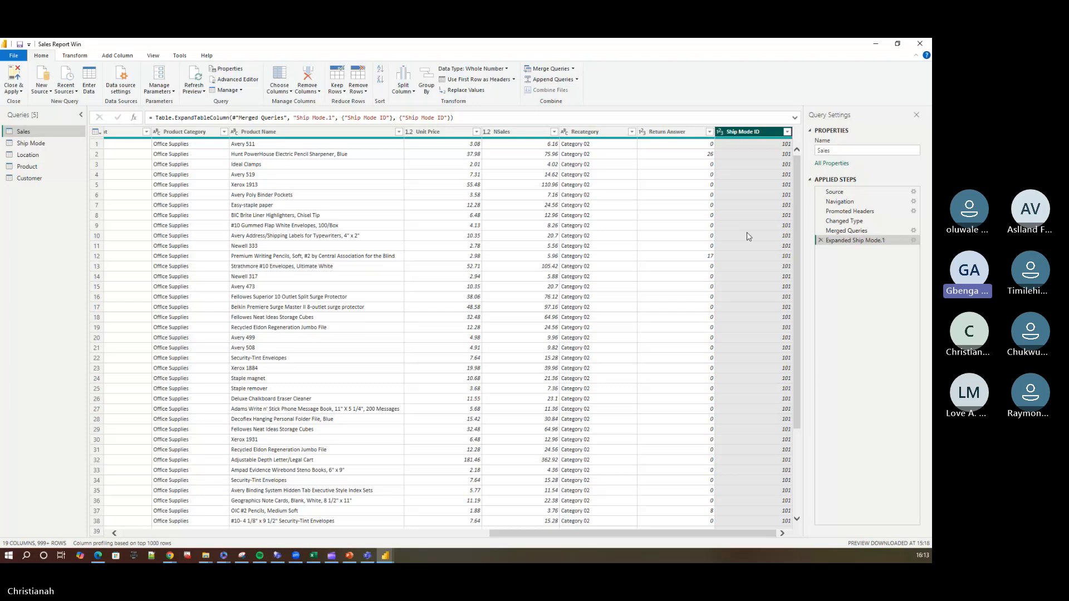
Remove the Ship Mode text column from the Sales query by choosing to keep all other columns.
{"action": "key", "text": "alt+Tab"}
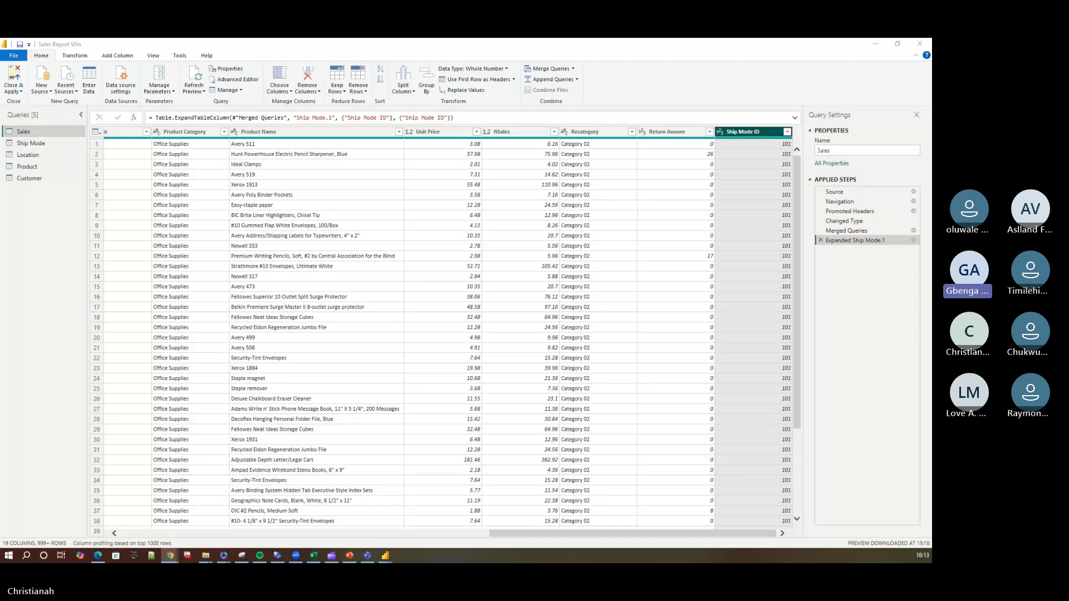
{"action": "left_click", "coordinate": [280, 94]}
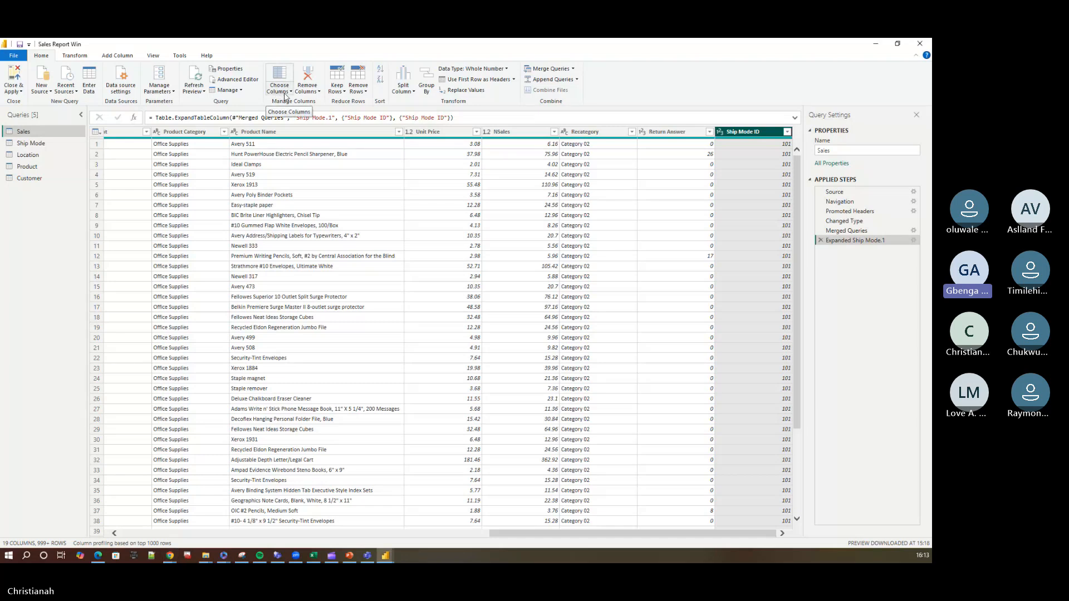
{"action": "left_click", "coordinate": [288, 92]}
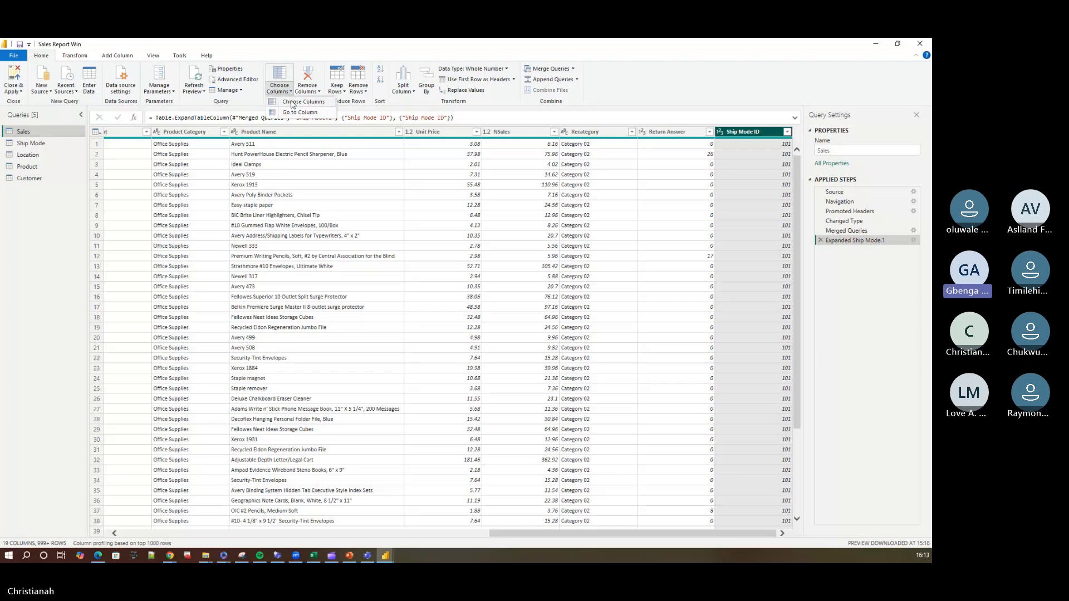
{"action": "left_click", "coordinate": [291, 102]}
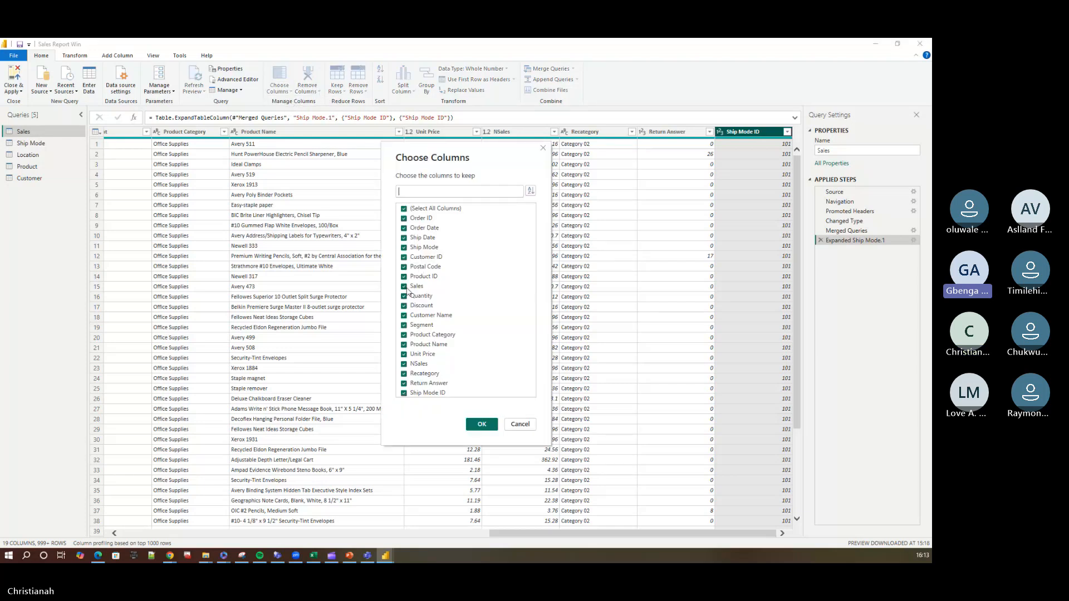
{"action": "left_click", "coordinate": [404, 249]}
{"action": "left_click", "coordinate": [483, 426]}
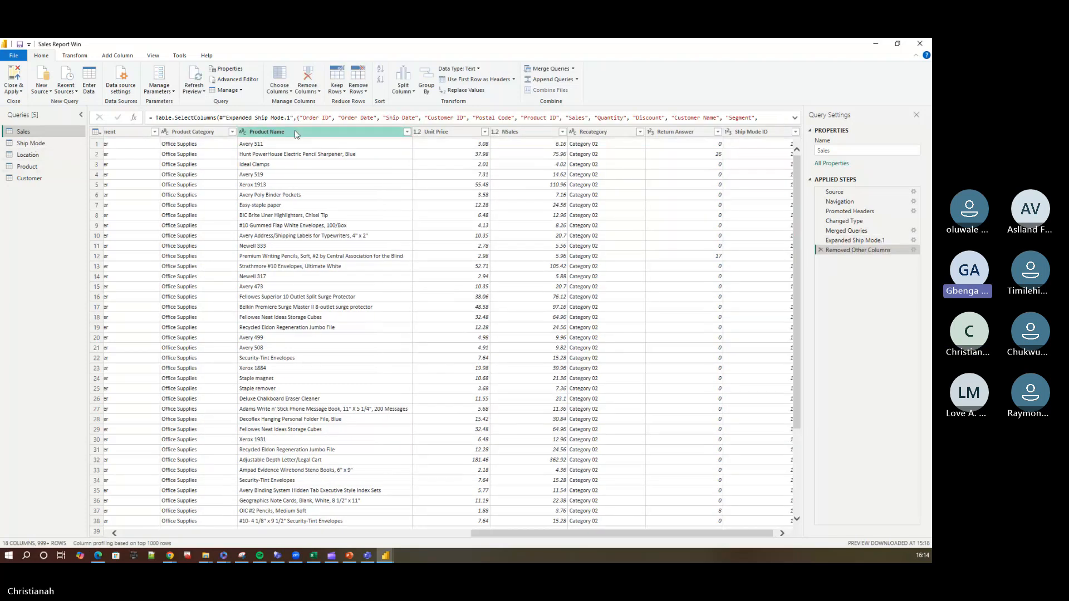
Merge the Location query into Sales with a left outer join, matching on the Postal Code column of both tables.
{"action": "left_click", "coordinate": [572, 69]}
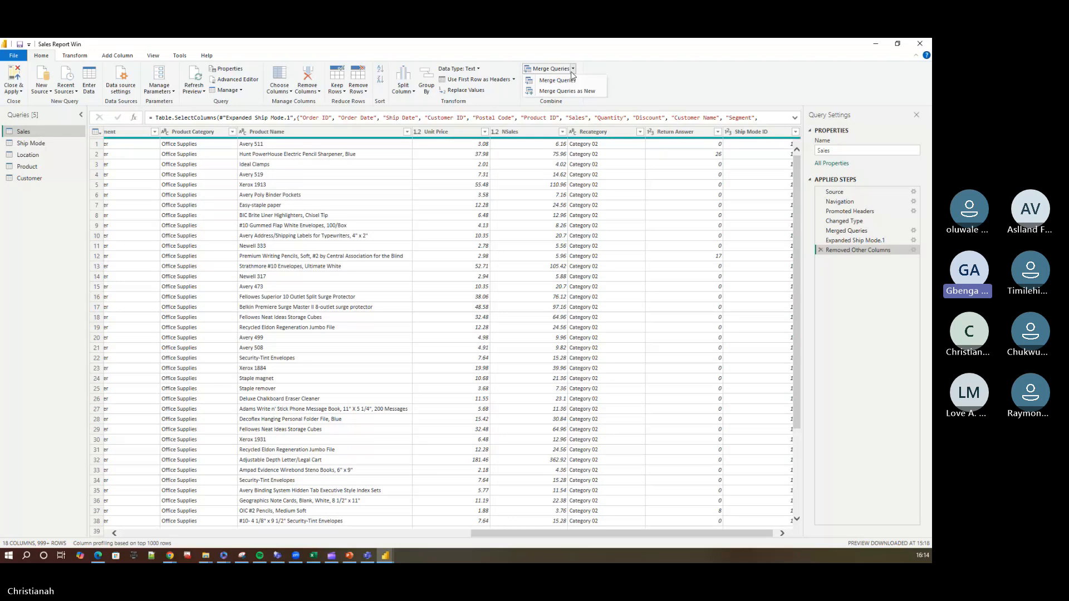
{"action": "left_click", "coordinate": [566, 82]}
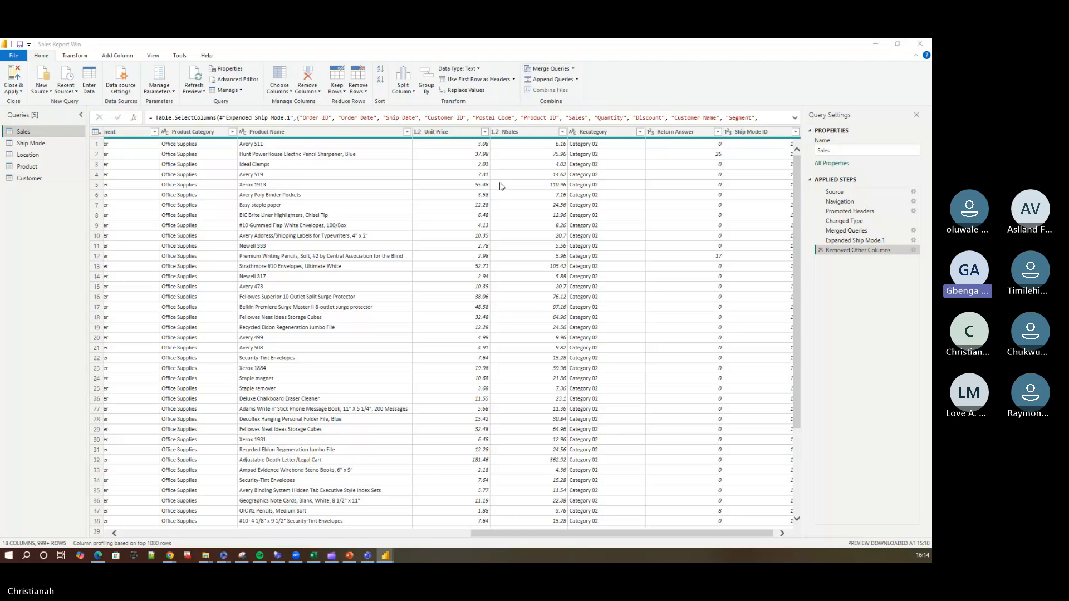
{"action": "left_click", "coordinate": [415, 284]}
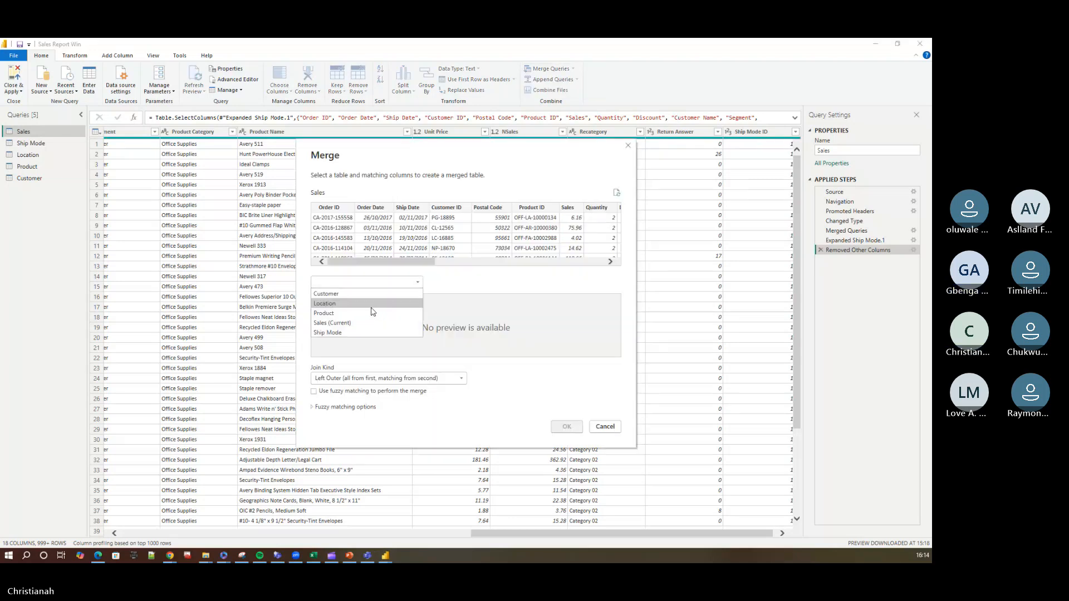
{"action": "left_click", "coordinate": [373, 306]}
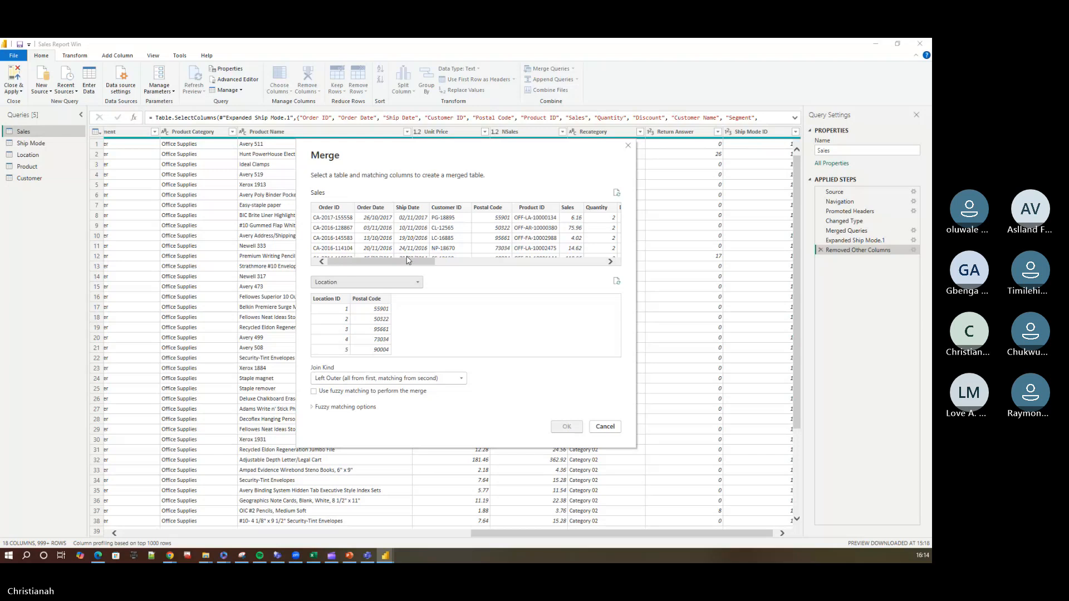
{"action": "left_click_drag", "start_coordinate": [408, 261], "coordinate": [446, 262]}
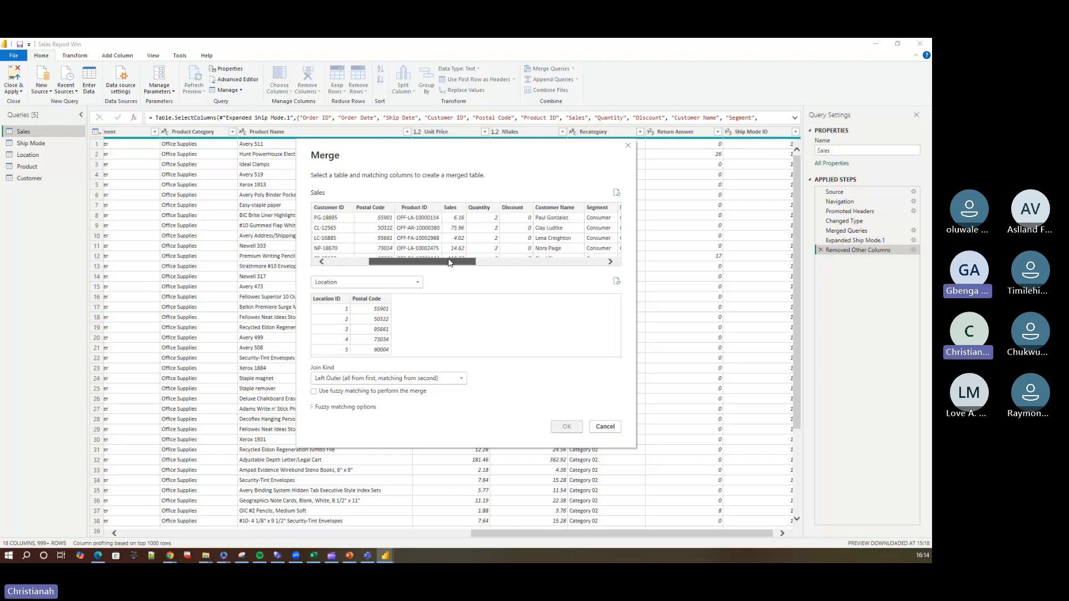
{"action": "left_click", "coordinate": [390, 208]}
{"action": "left_click", "coordinate": [372, 299]}
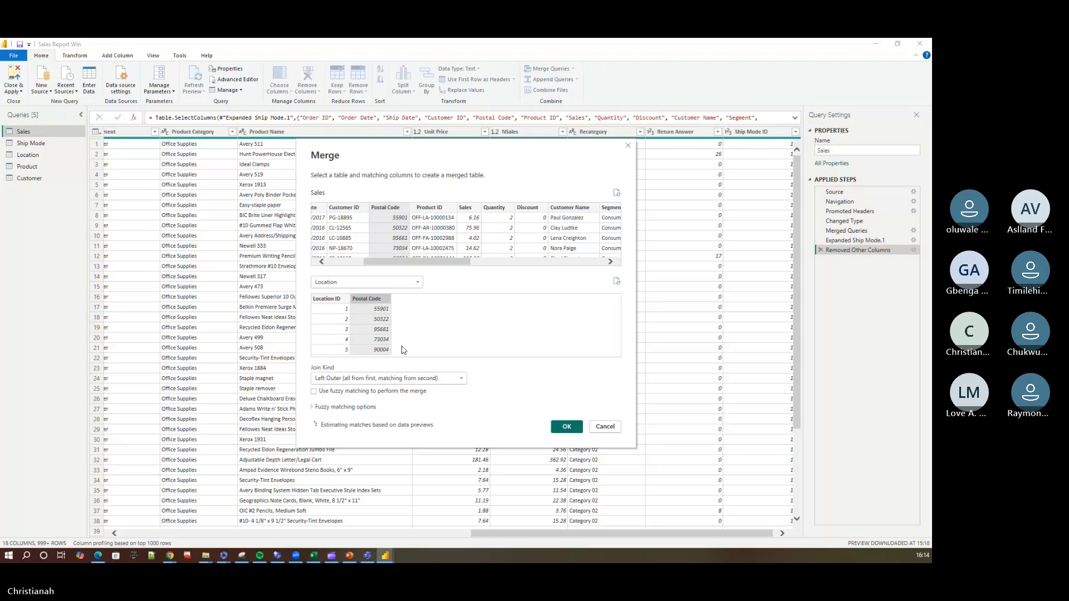
{"action": "left_click", "coordinate": [567, 427]}
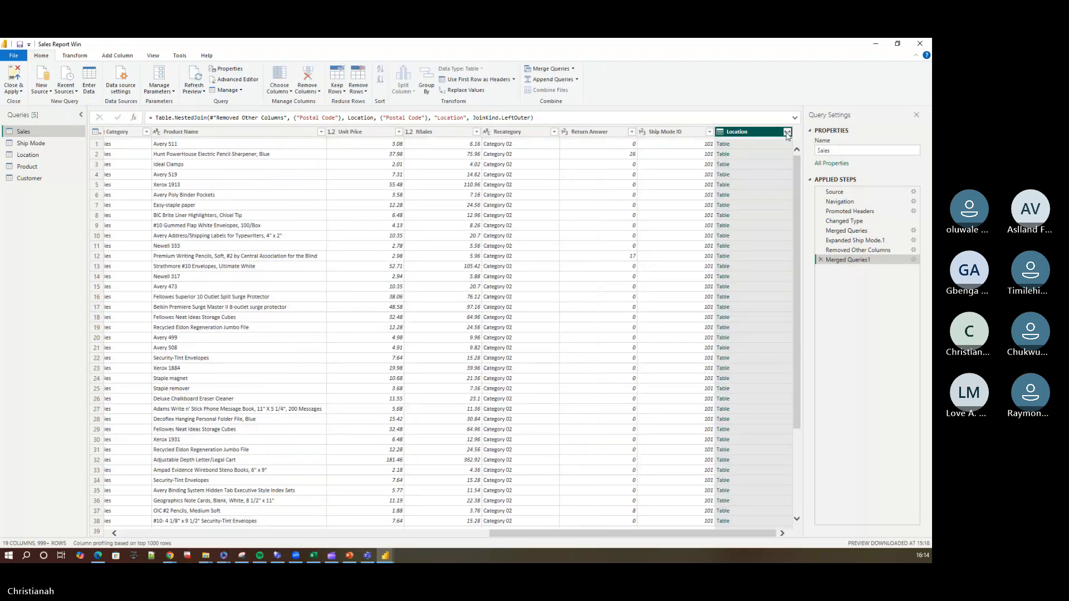
Expand the merged Location column in Sales to Location ID only, without the original column name as prefix.
{"action": "left_click", "coordinate": [786, 132]}
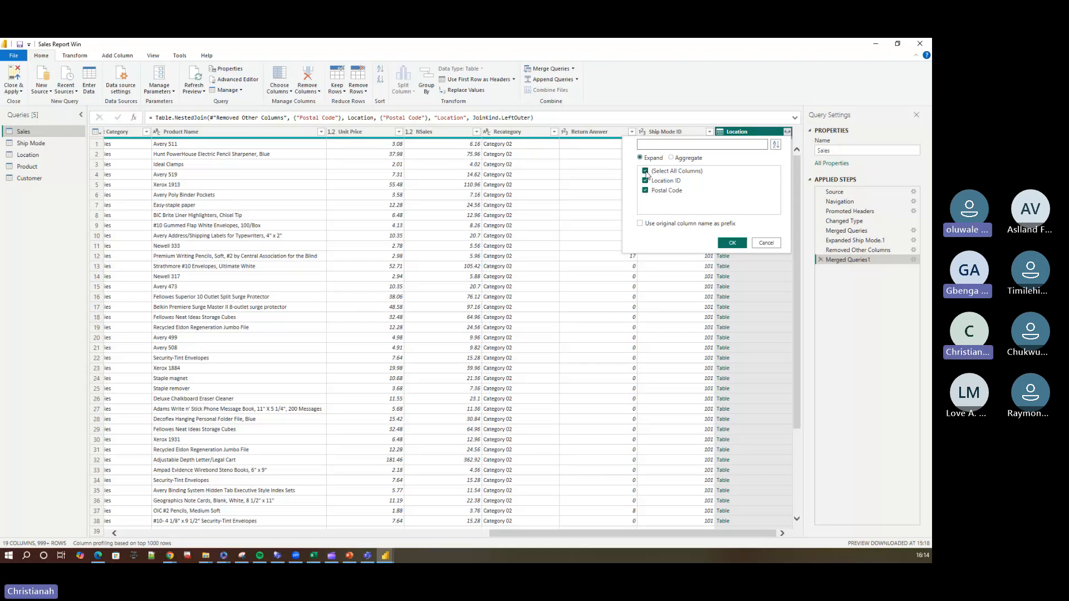
{"action": "left_click", "coordinate": [646, 171]}
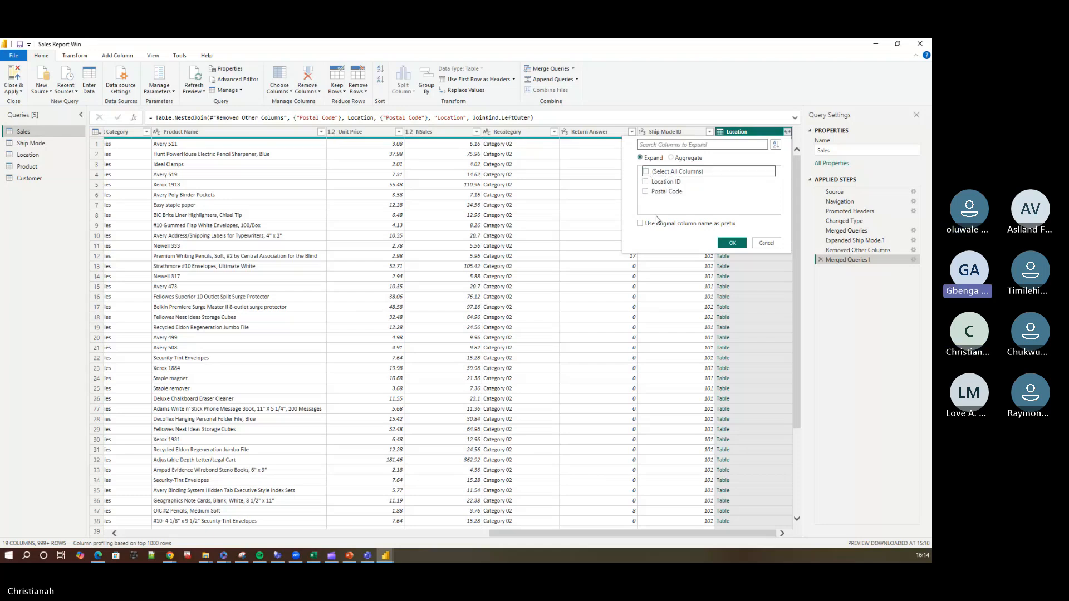
{"action": "left_click", "coordinate": [646, 183]}
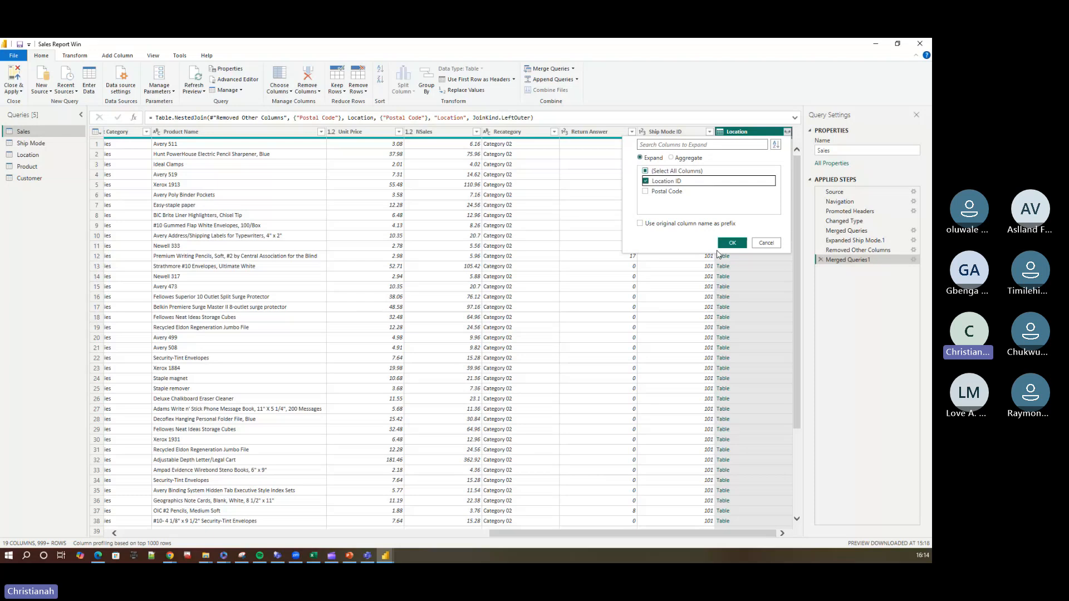
{"action": "left_click", "coordinate": [731, 244]}
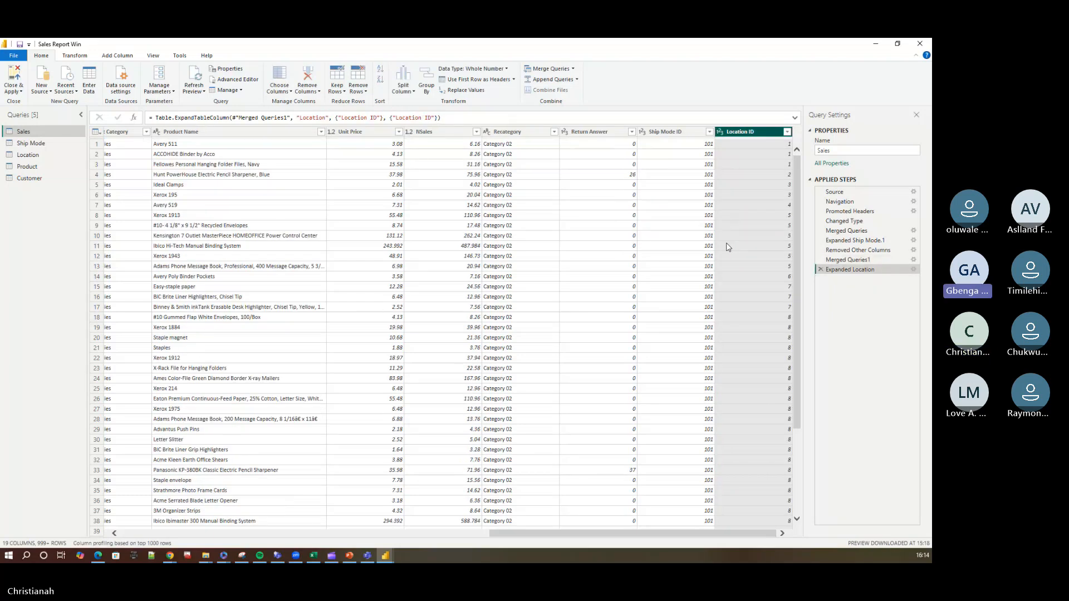
{"action": "left_click", "coordinate": [291, 92]}
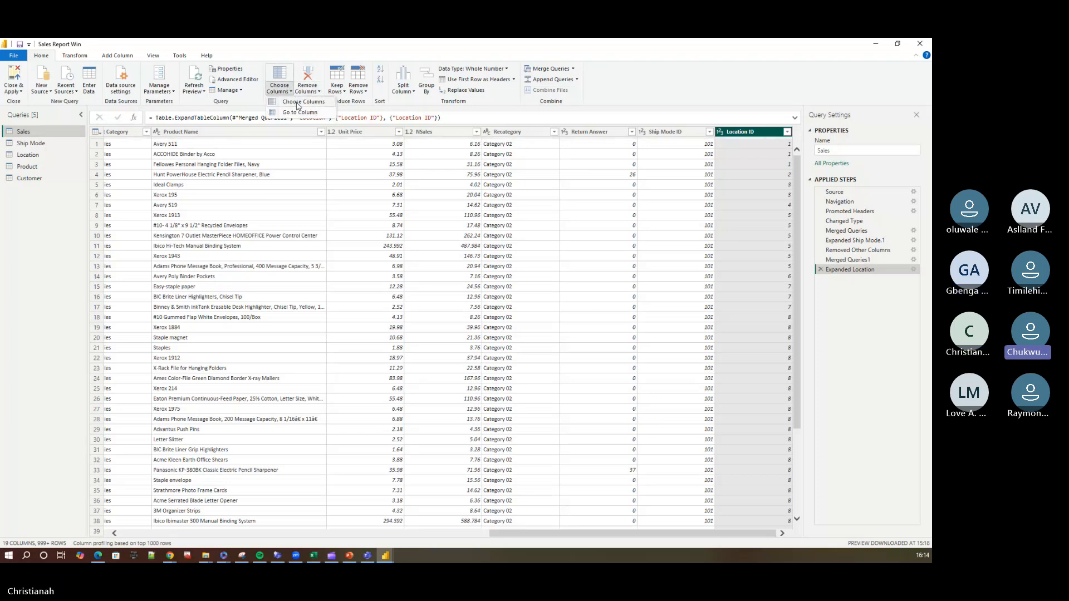
{"action": "left_click", "coordinate": [304, 102]}
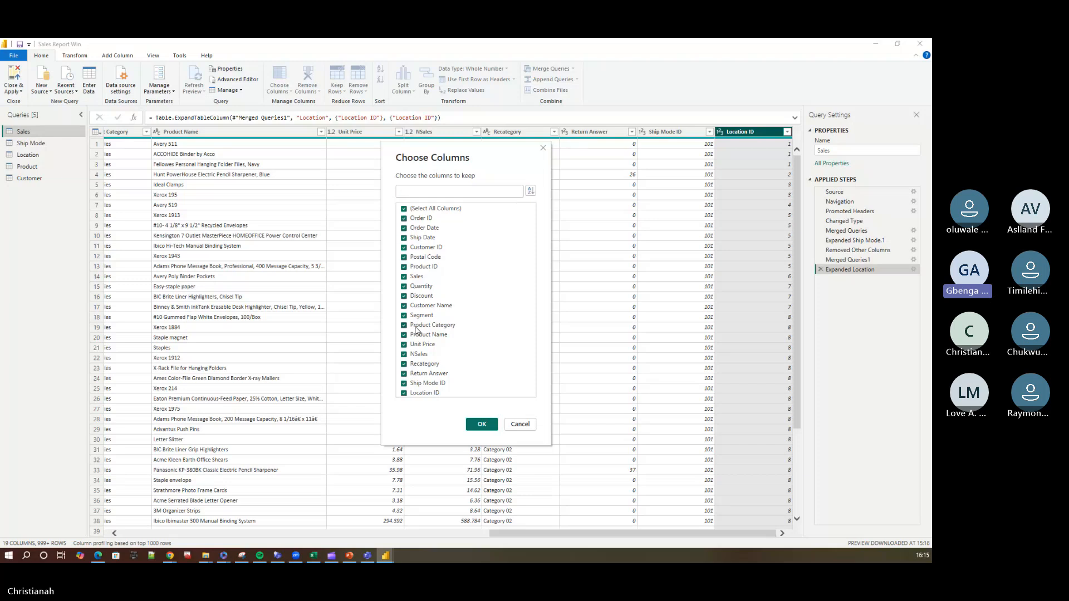
{"action": "left_click", "coordinate": [520, 424]}
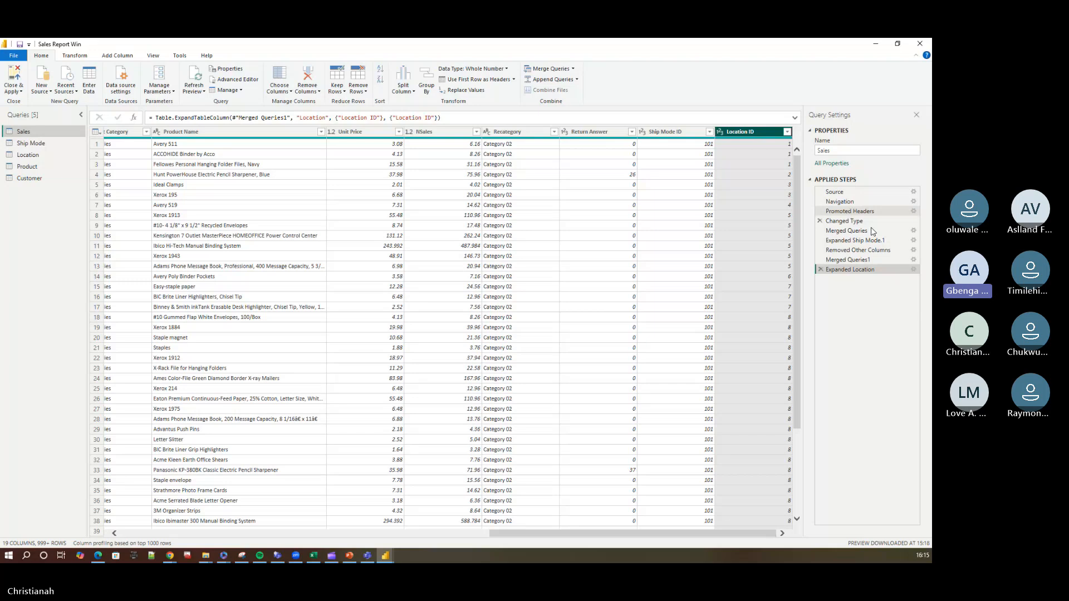
Exclude Postal Code in the Removed Other Columns step of Sales and try to move that step after Expanded Location.
{"action": "left_click", "coordinate": [867, 251]}
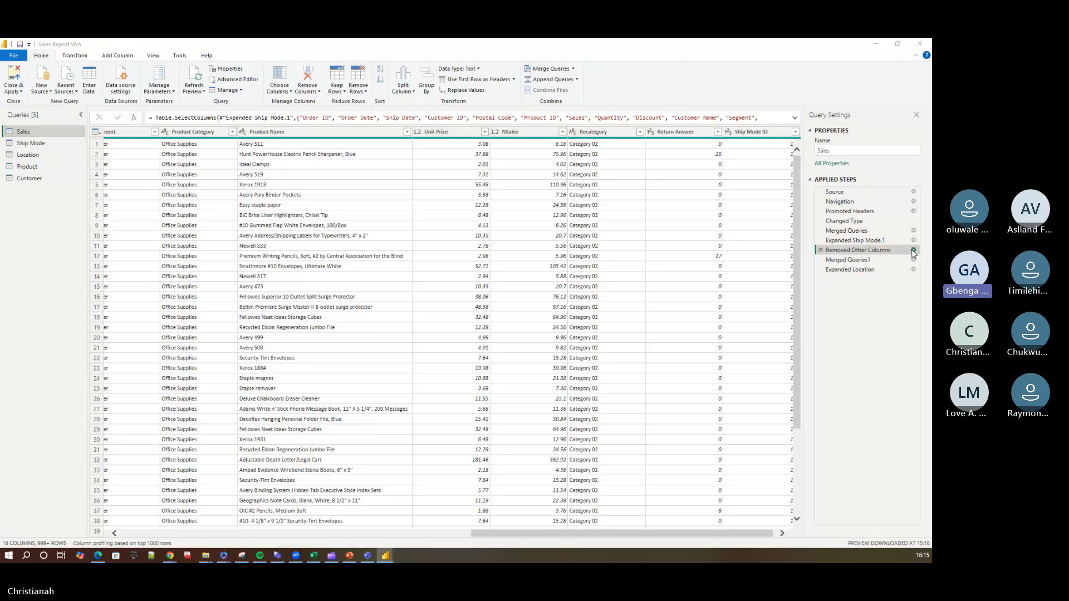
{"action": "left_click", "coordinate": [913, 250]}
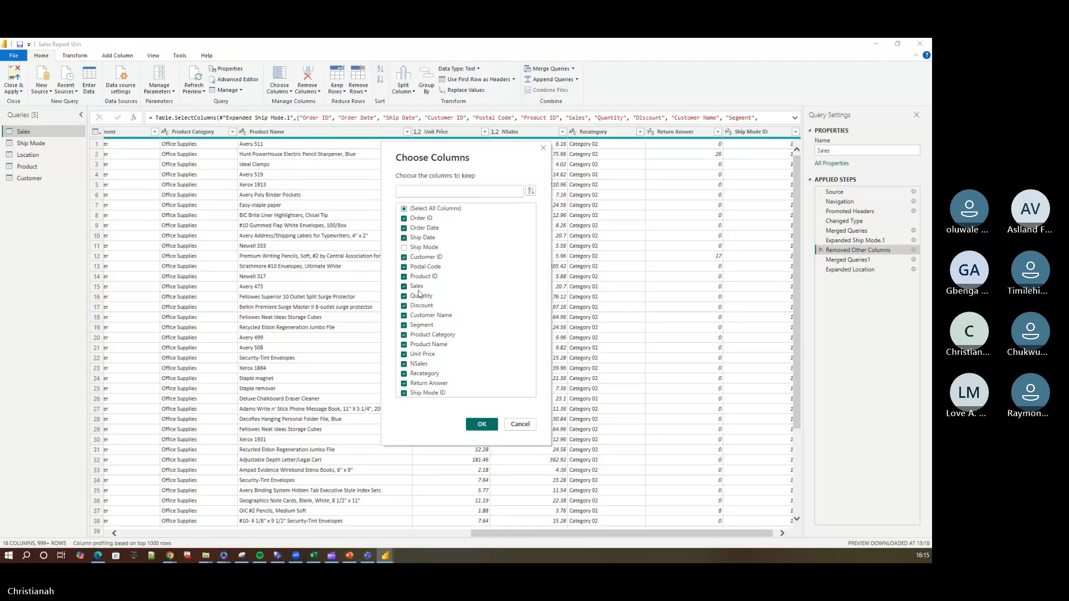
{"action": "left_click", "coordinate": [407, 269]}
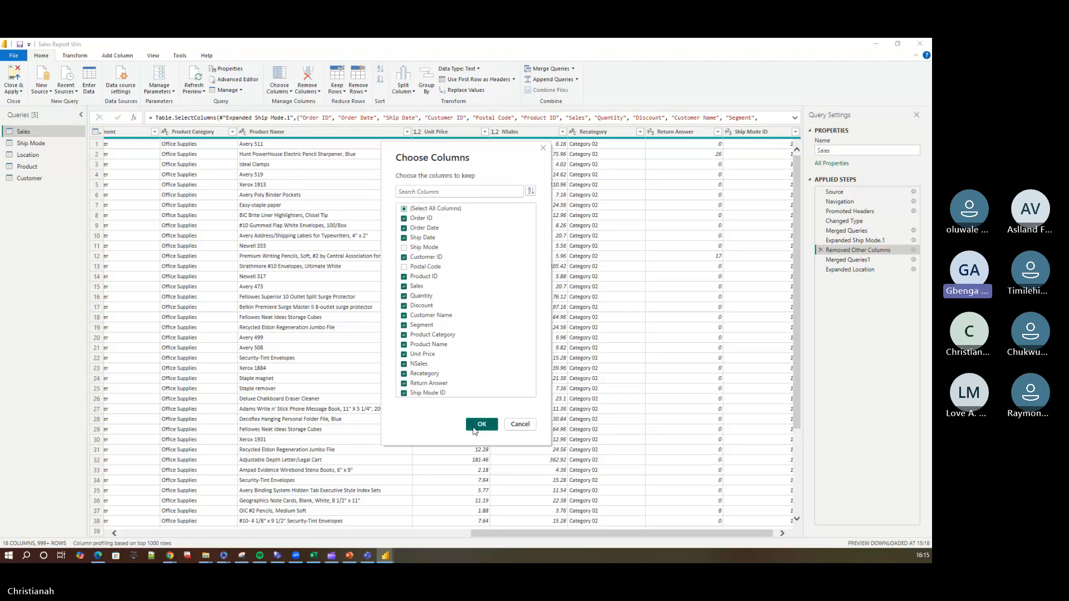
{"action": "left_click", "coordinate": [481, 424]}
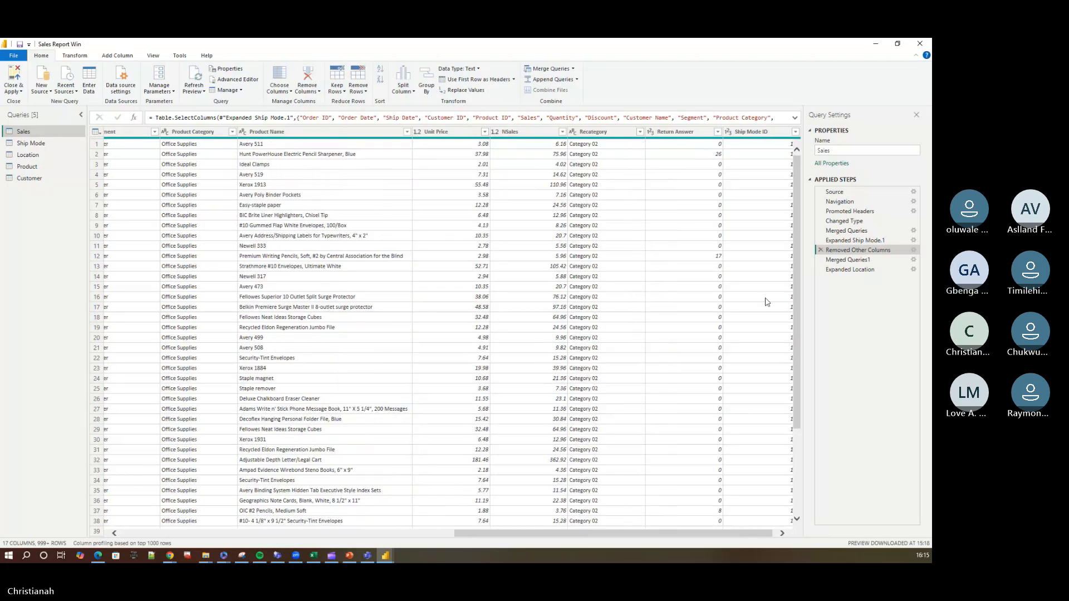
{"action": "left_click", "coordinate": [841, 270]}
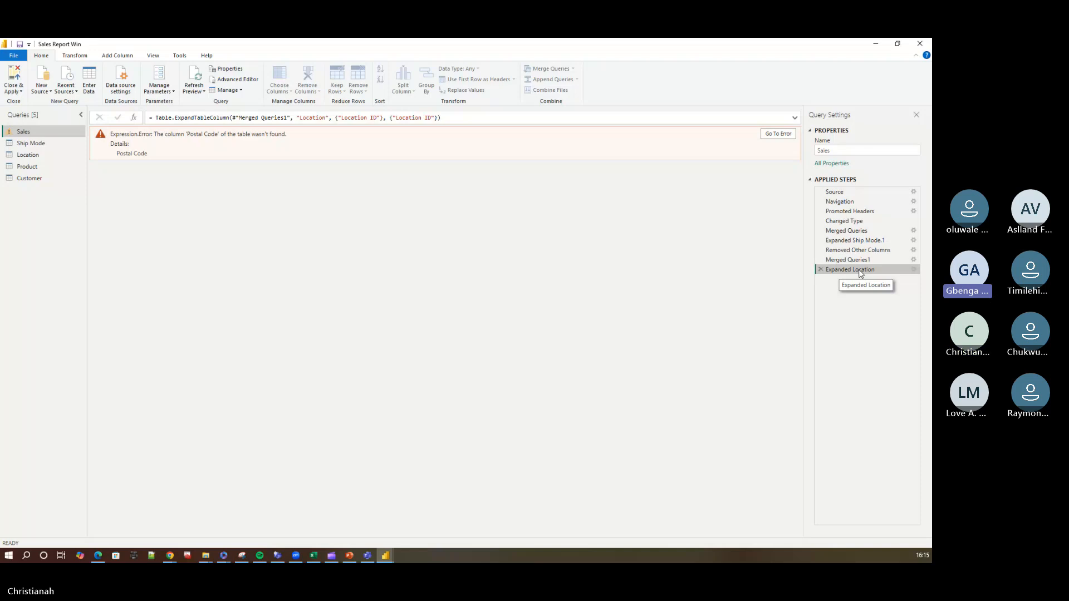
{"action": "left_click_drag", "start_coordinate": [862, 251], "coordinate": [864, 282]}
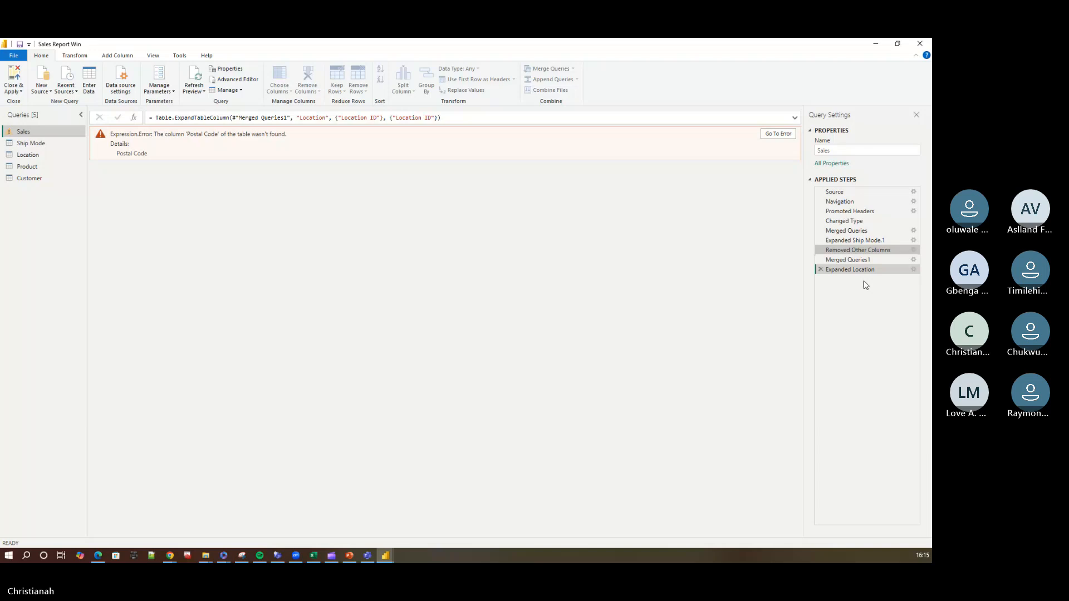
{"action": "left_click_drag", "start_coordinate": [878, 252], "coordinate": [873, 288]}
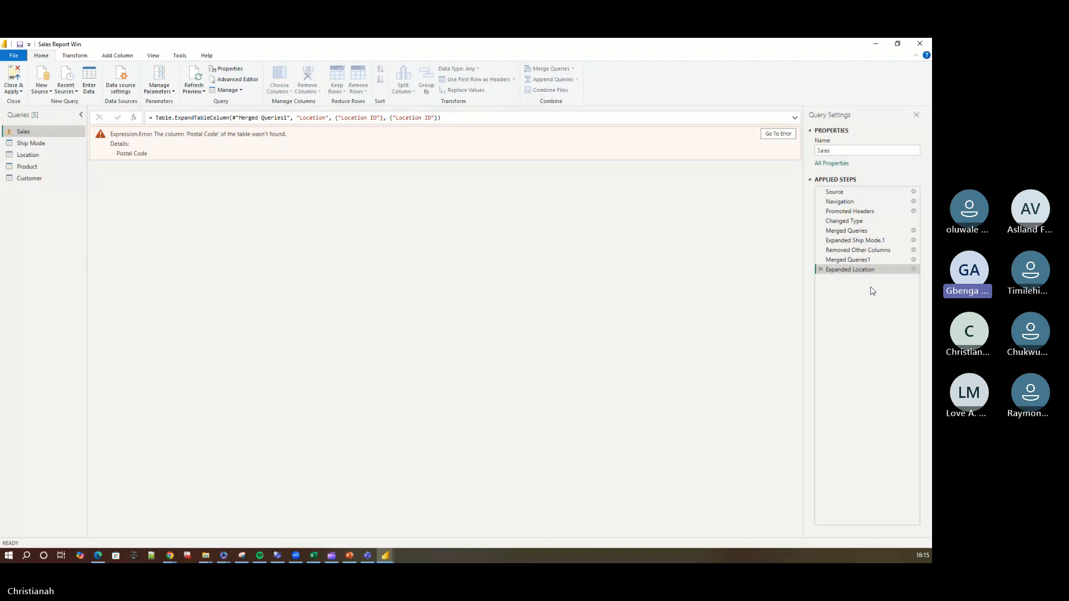
Restore Postal Code among the columns kept by the Removed Other Columns step in Sales.
{"action": "left_click", "coordinate": [869, 251]}
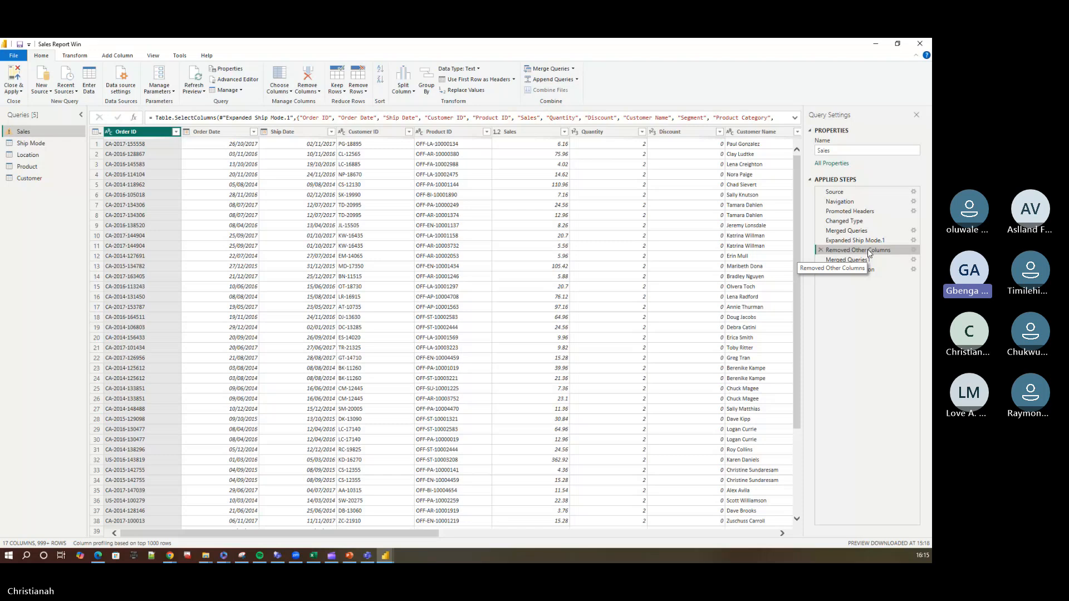
{"action": "left_click", "coordinate": [914, 250]}
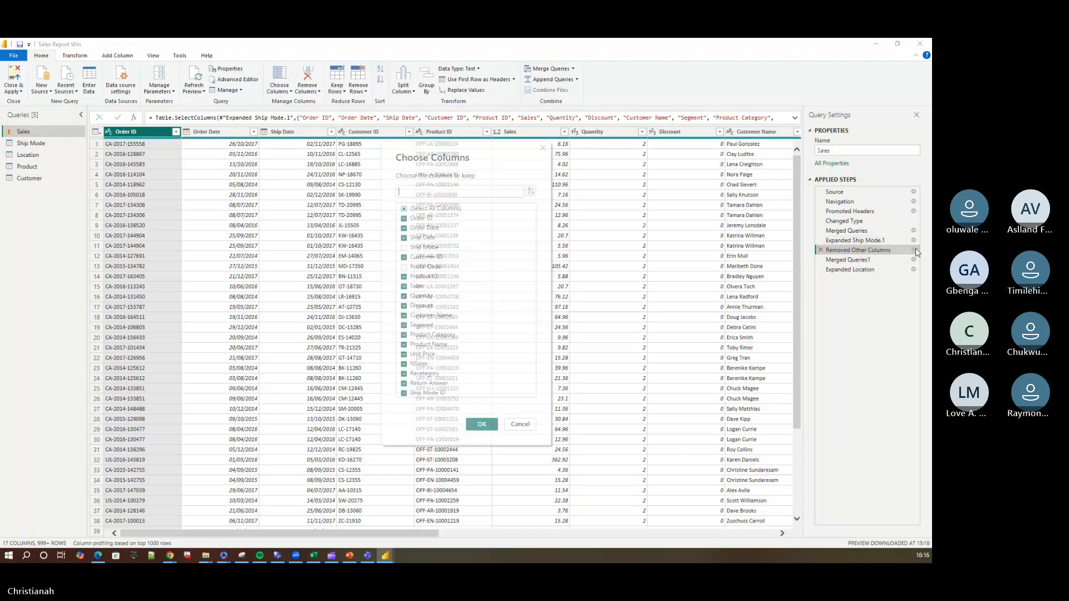
{"action": "left_click", "coordinate": [404, 266]}
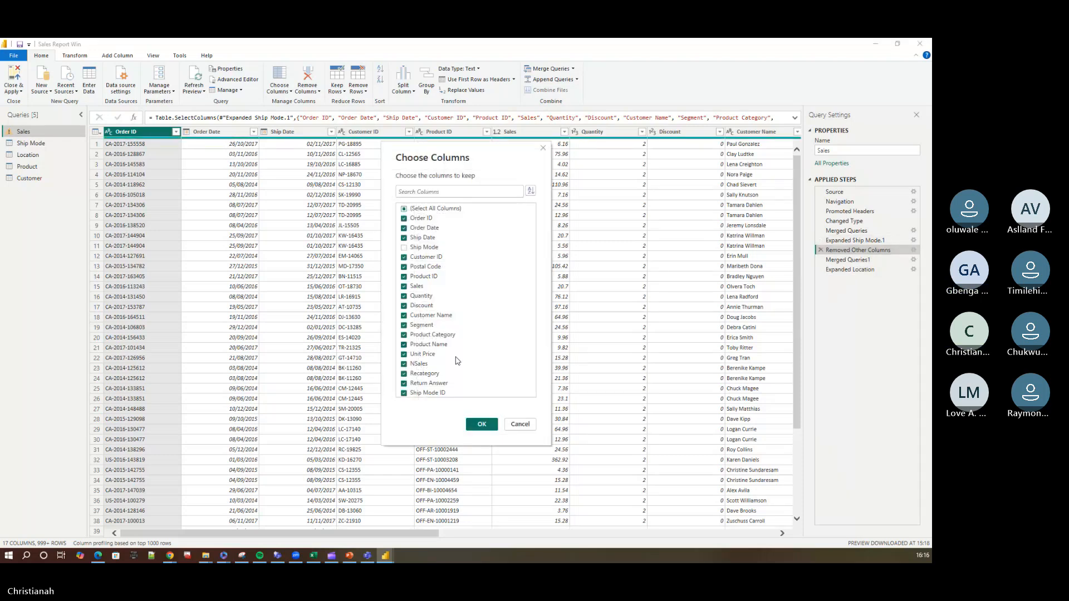
{"action": "left_click", "coordinate": [481, 424]}
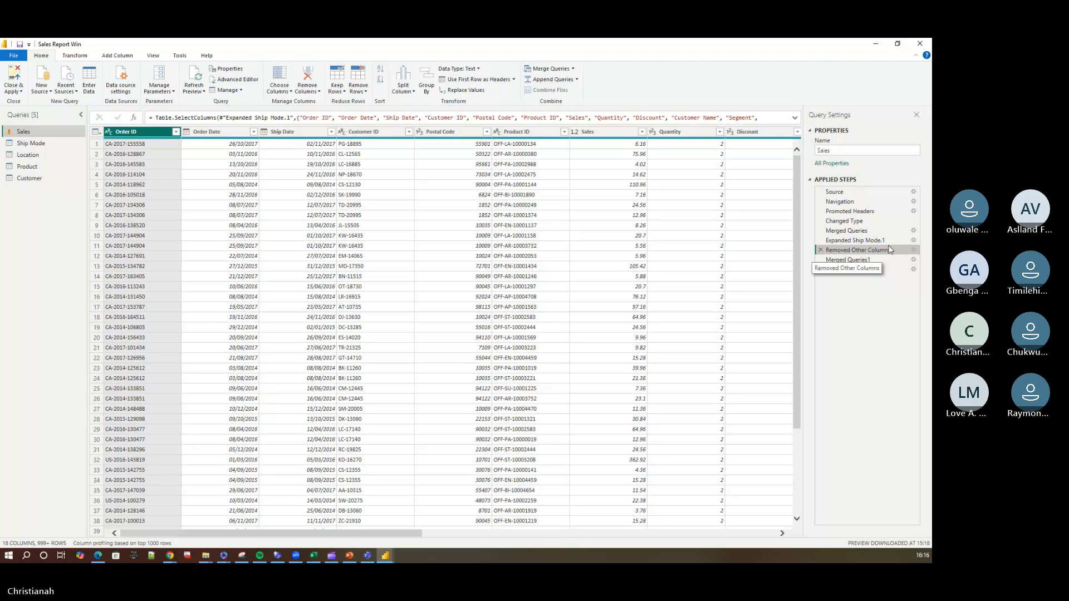
Move the Removed Other Columns step after Expanded Location in the Sales query's applied steps.
{"action": "left_click_drag", "start_coordinate": [858, 251], "coordinate": [878, 282]}
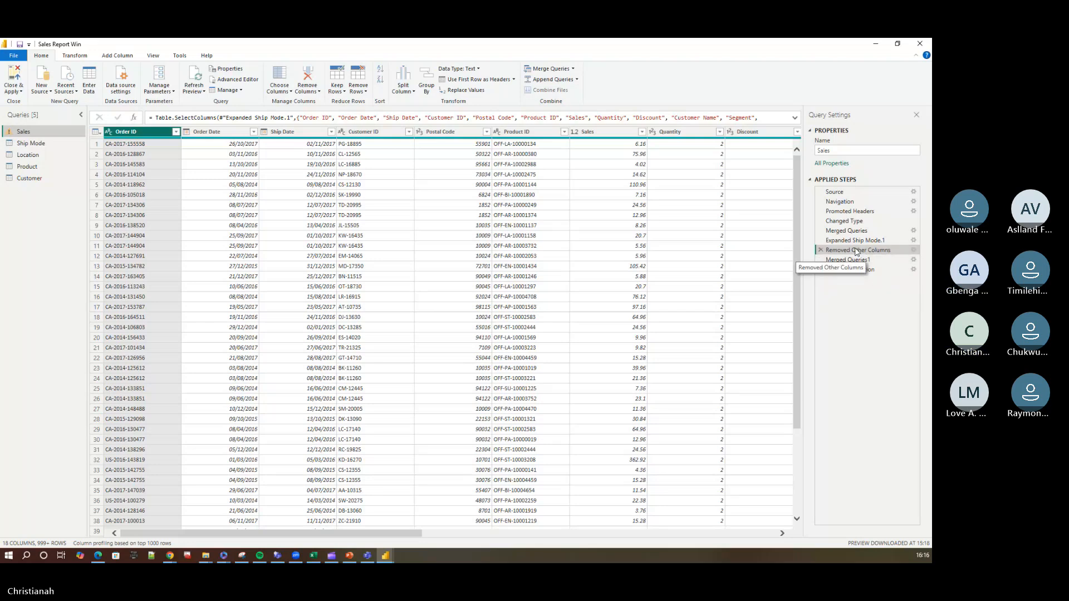
{"action": "left_click_drag", "start_coordinate": [856, 252], "coordinate": [882, 274]}
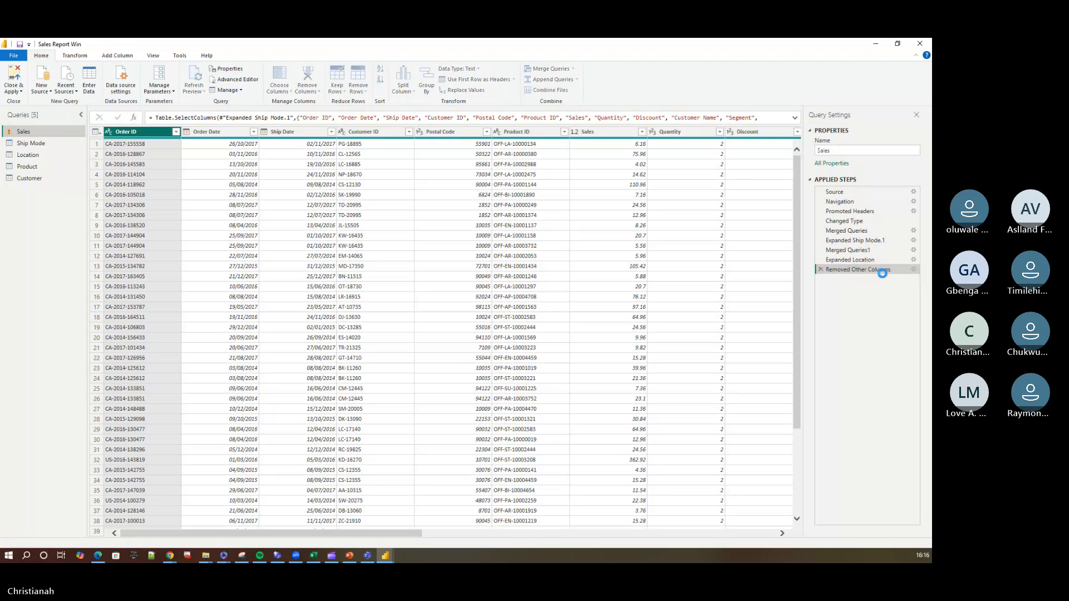
{"action": "left_click", "coordinate": [915, 270]}
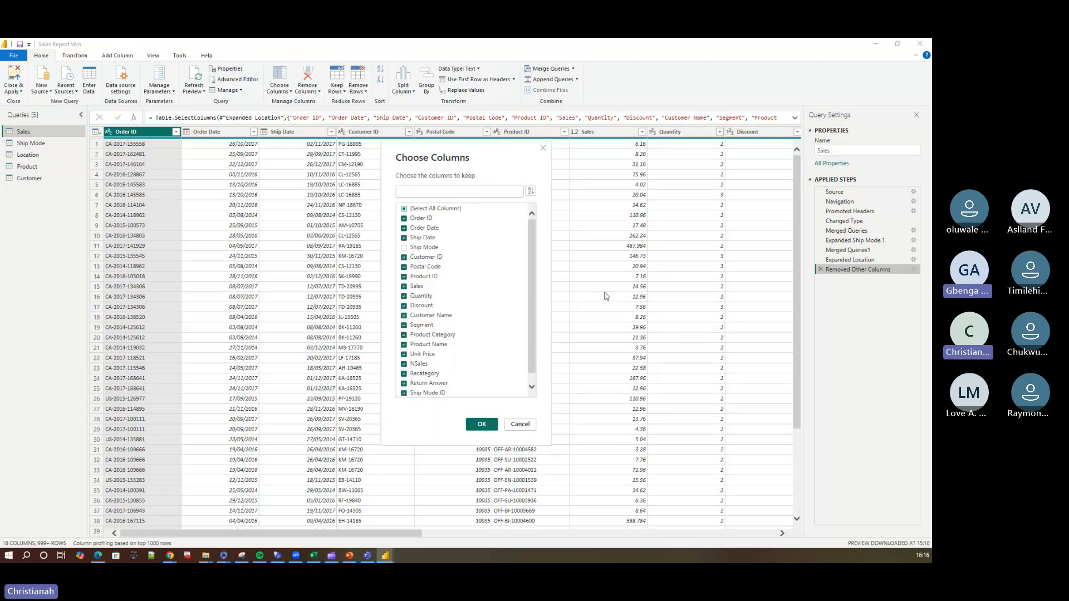
{"action": "left_click", "coordinate": [404, 267]}
{"action": "left_click", "coordinate": [516, 424]}
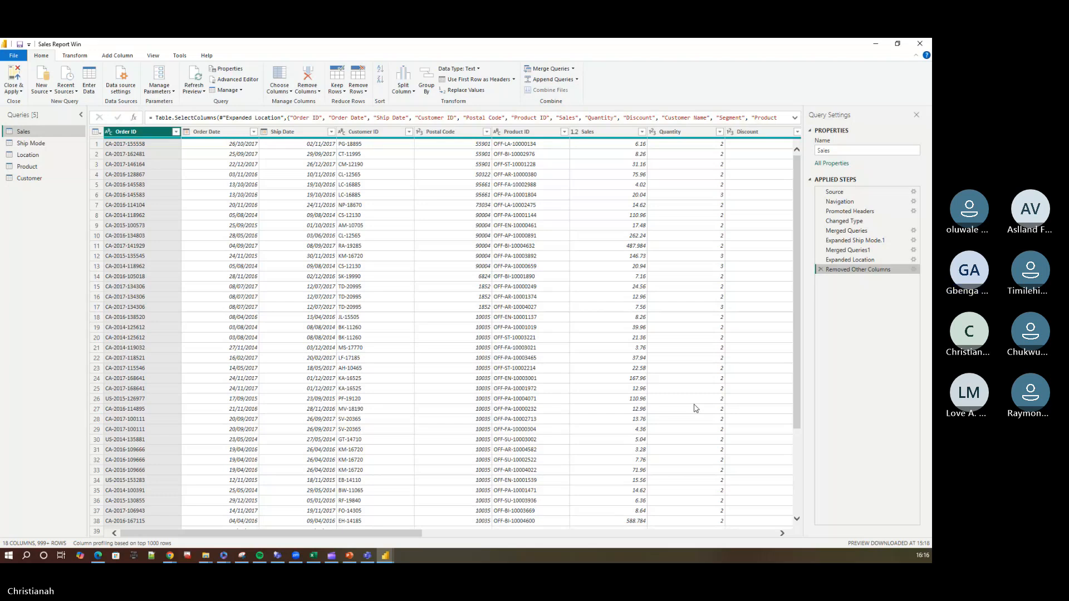
Review the Expanded Location step of Sales and the Product, Customer and Location queries, and return to the Sales query.
{"action": "left_click", "coordinate": [862, 261]}
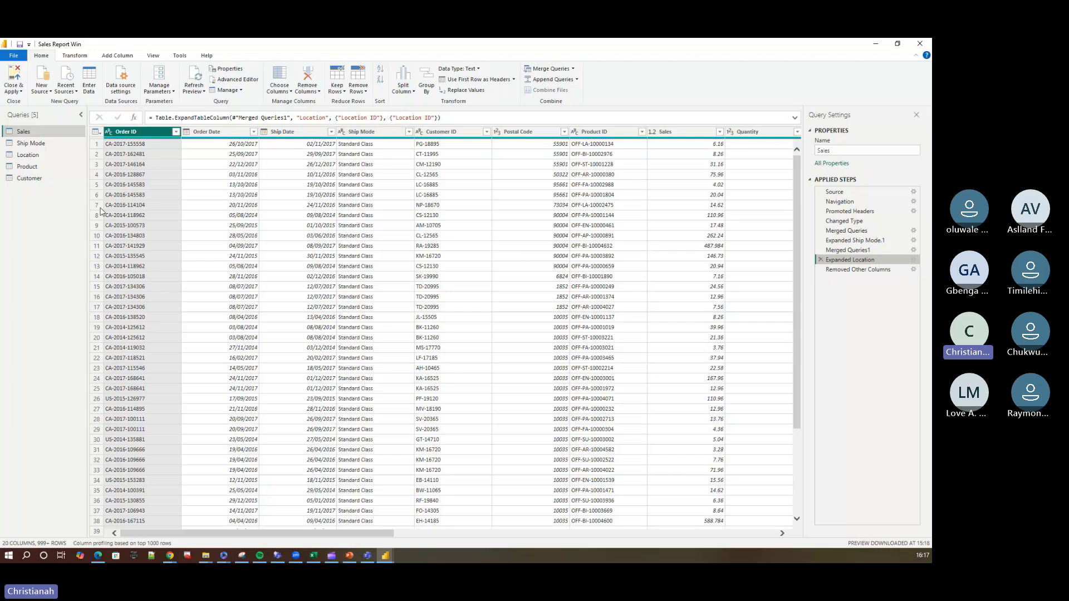
{"action": "left_click", "coordinate": [37, 167]}
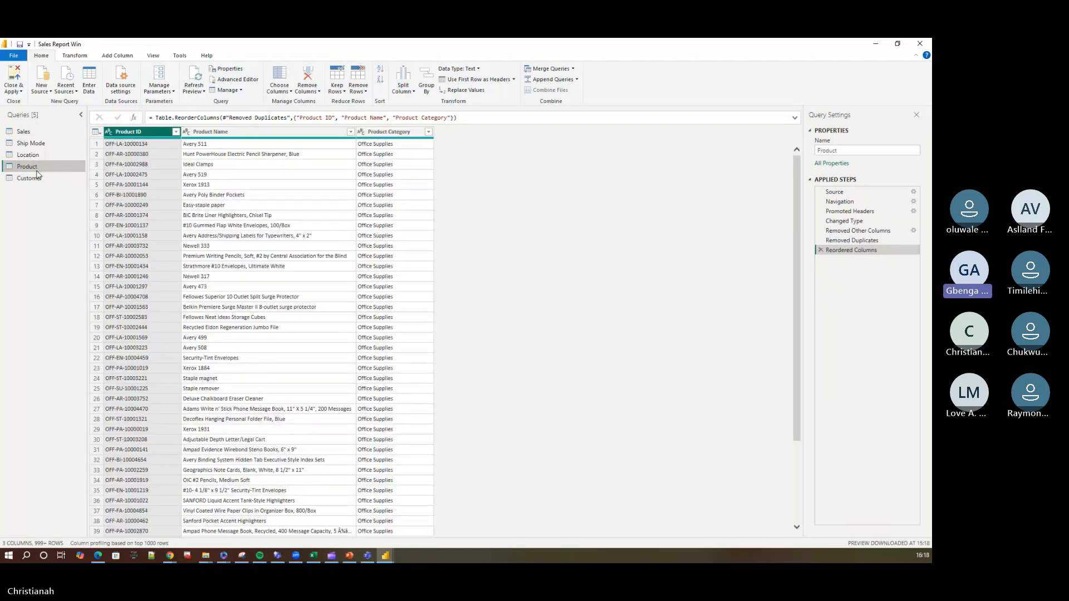
{"action": "left_click", "coordinate": [34, 179]}
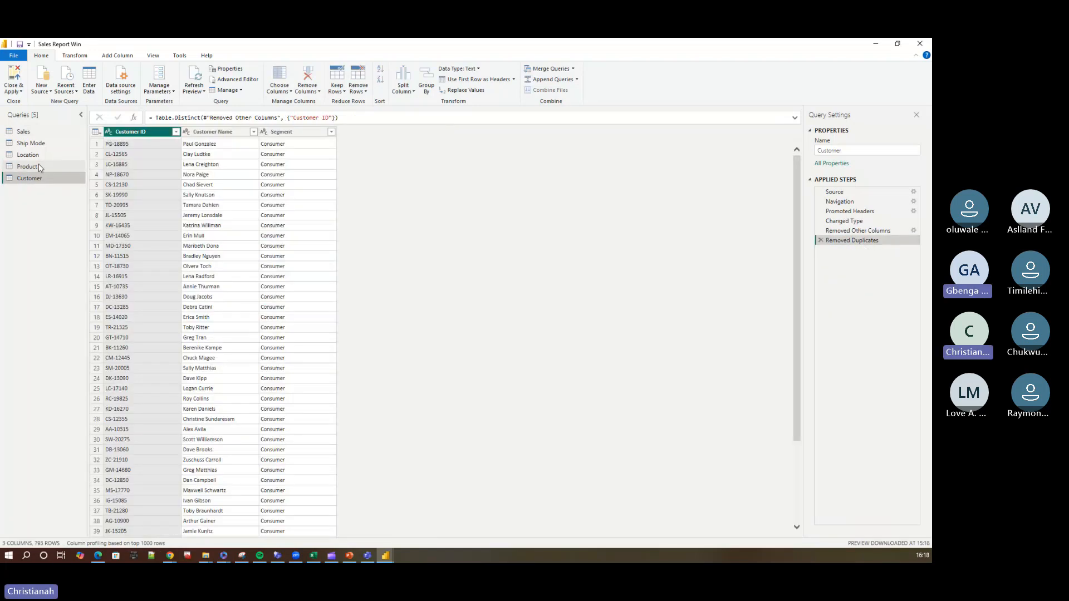
{"action": "left_click", "coordinate": [38, 156]}
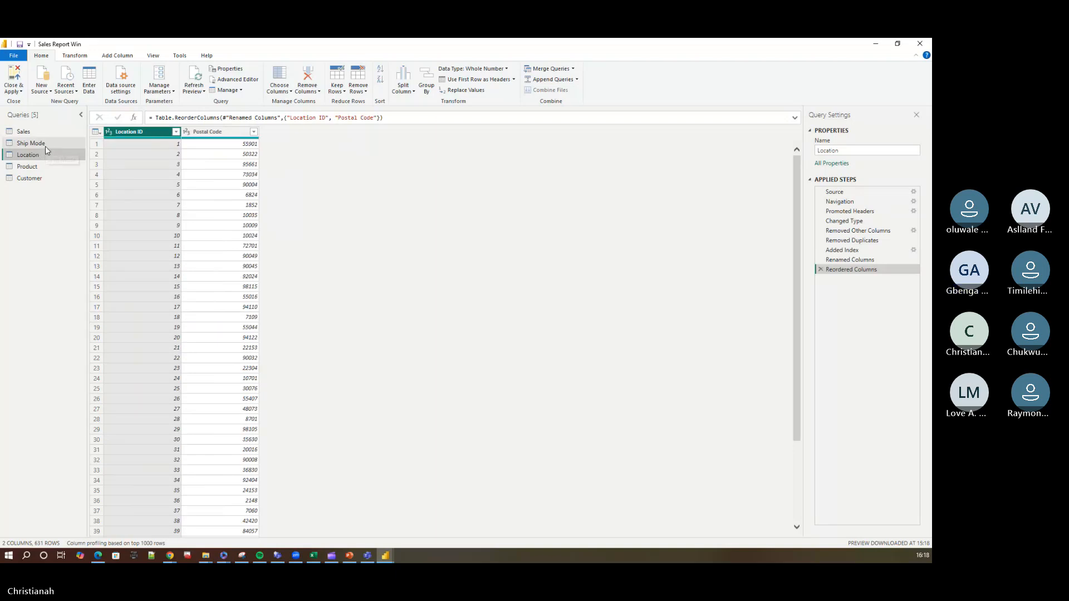
{"action": "left_click", "coordinate": [46, 132]}
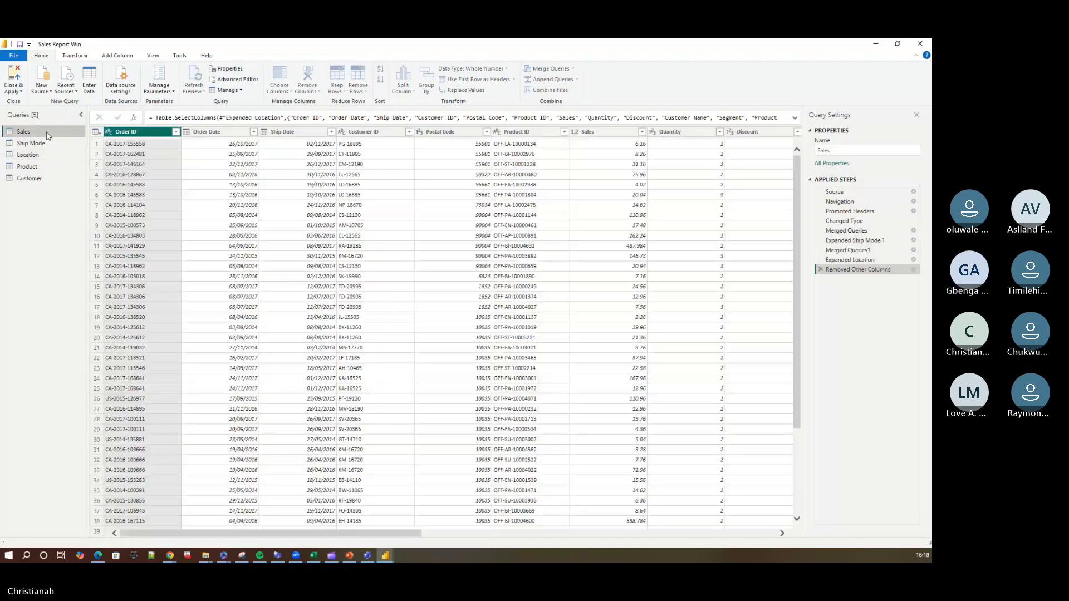